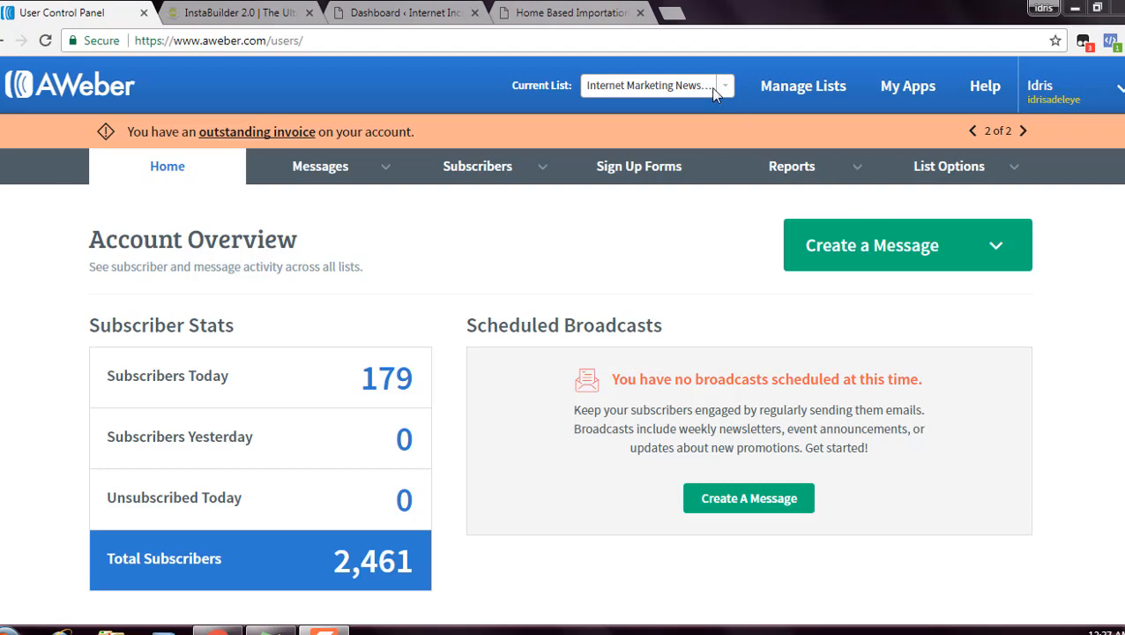
Step: Look at the Home Based Importation Business Secrets blog post and the InstaBuilder 2.0 license options
click(573, 11)
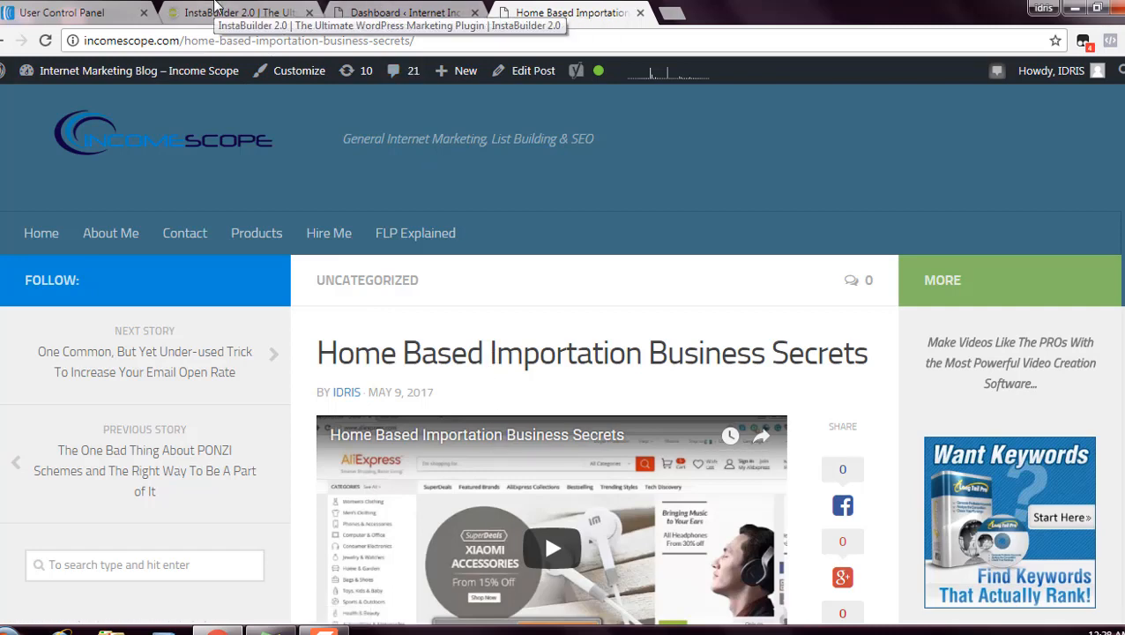
click(283, 16)
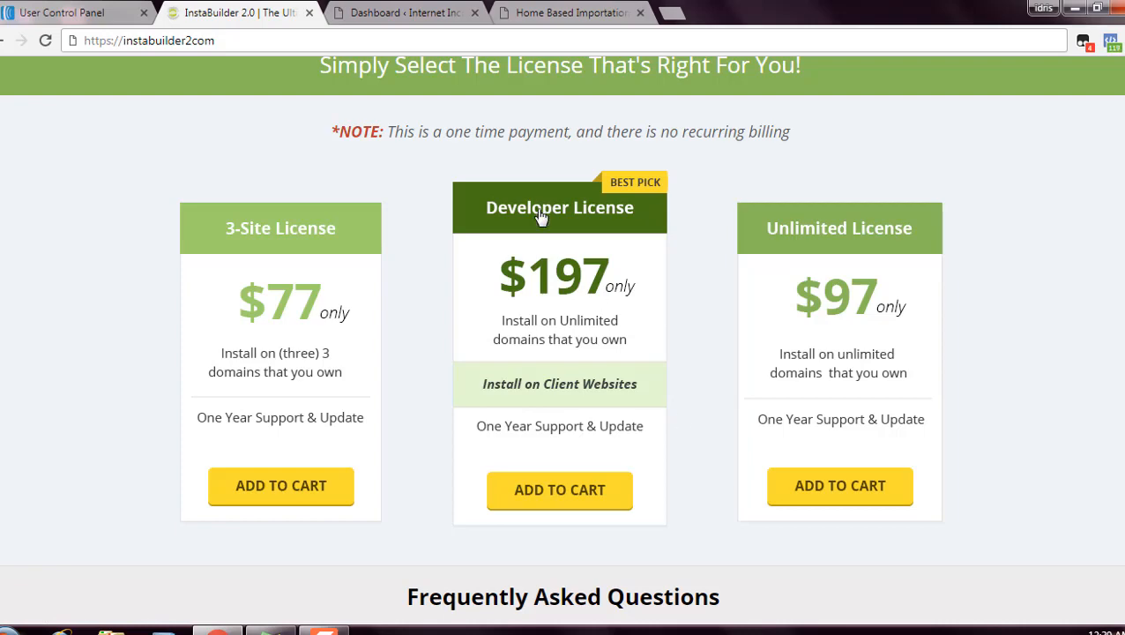
Step: Start a new page in the WordPress dashboard, checking the existing blog post for its title wording
click(373, 10)
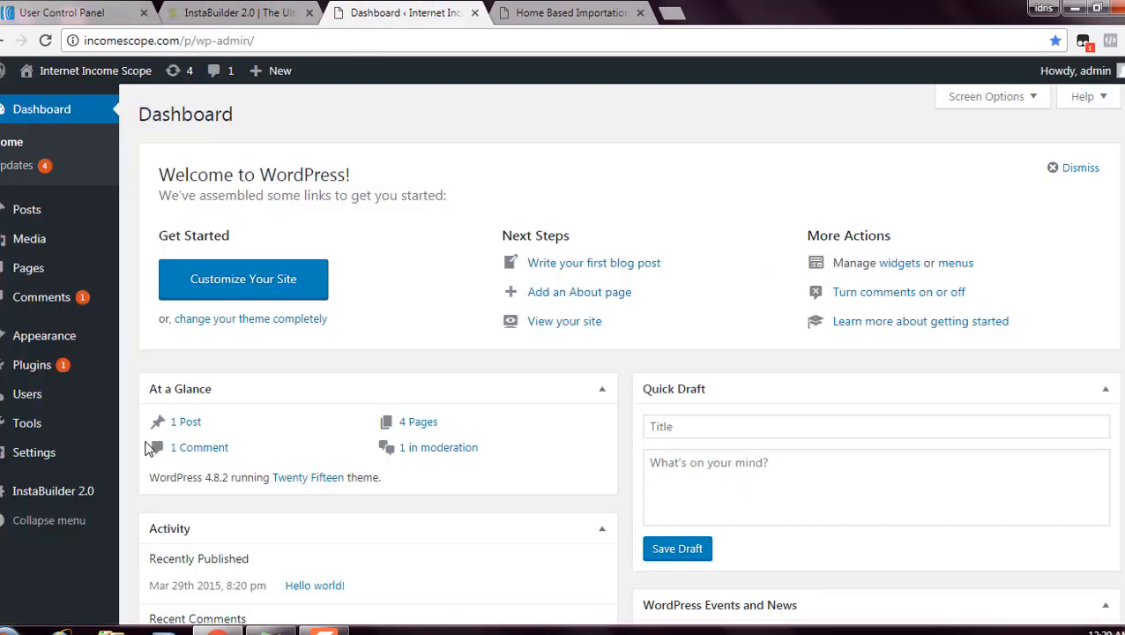
mouse_move(62, 510)
mouse_move(78, 278)
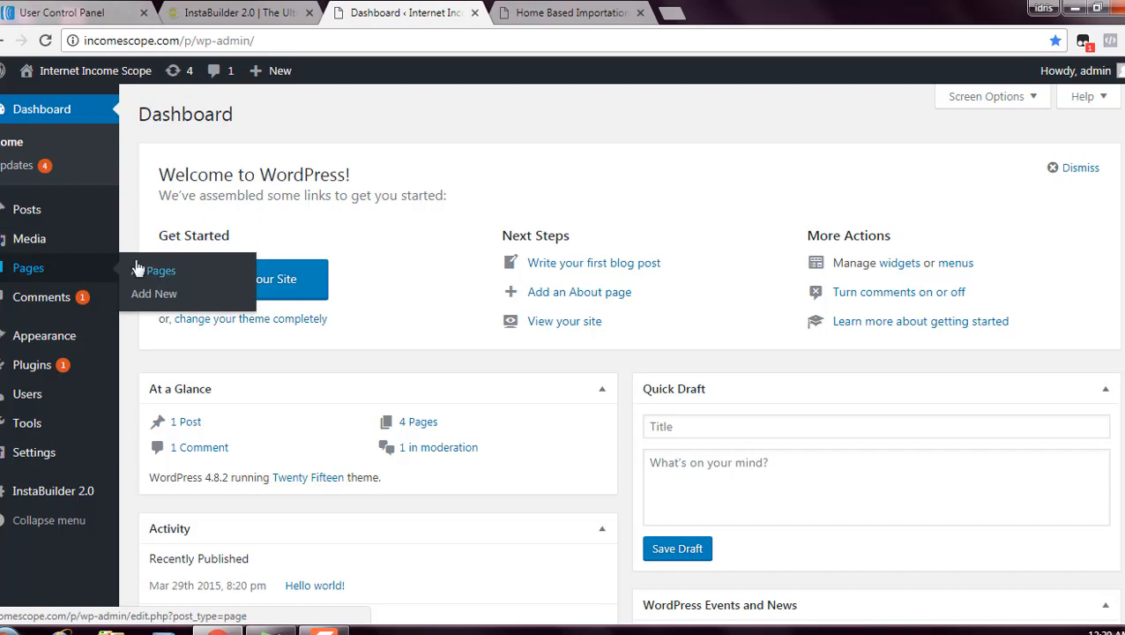
click(149, 292)
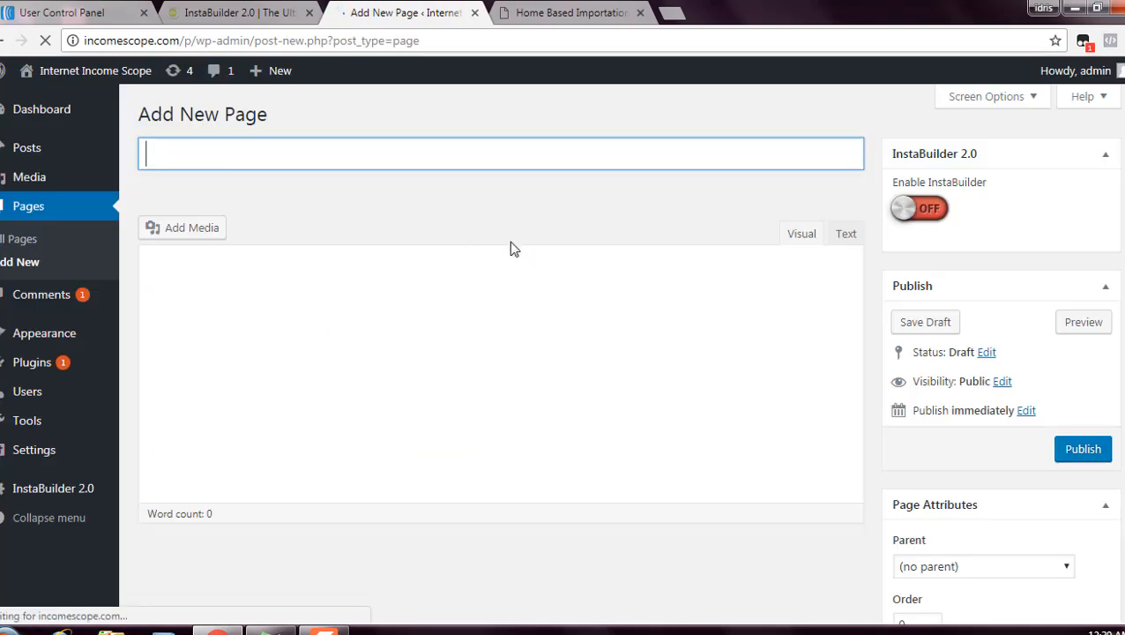
click(547, 14)
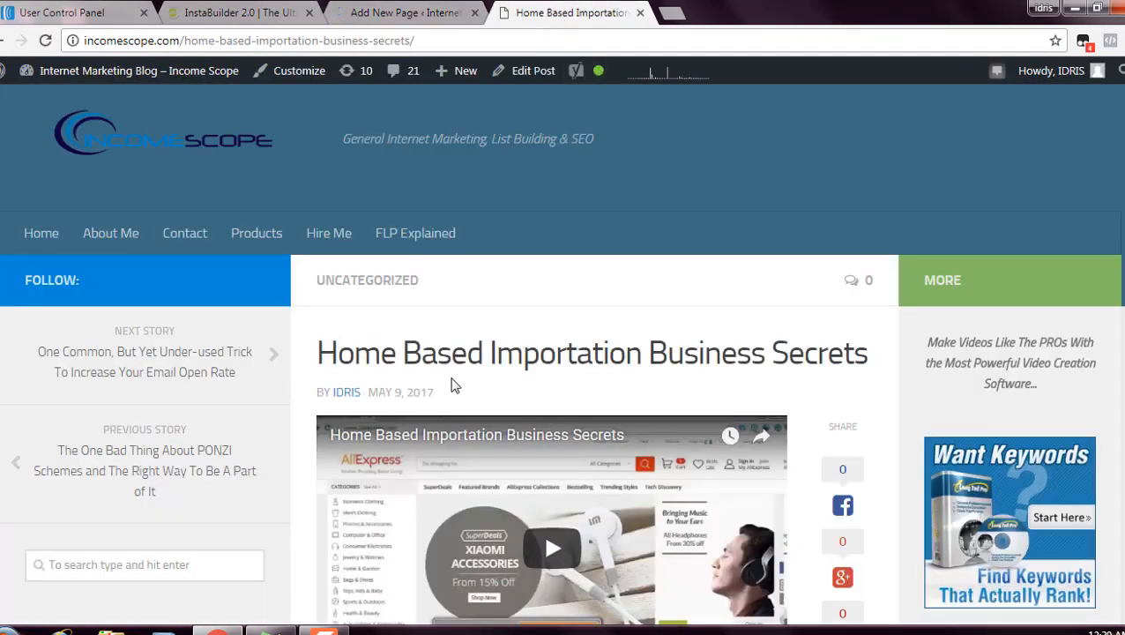
click(411, 10)
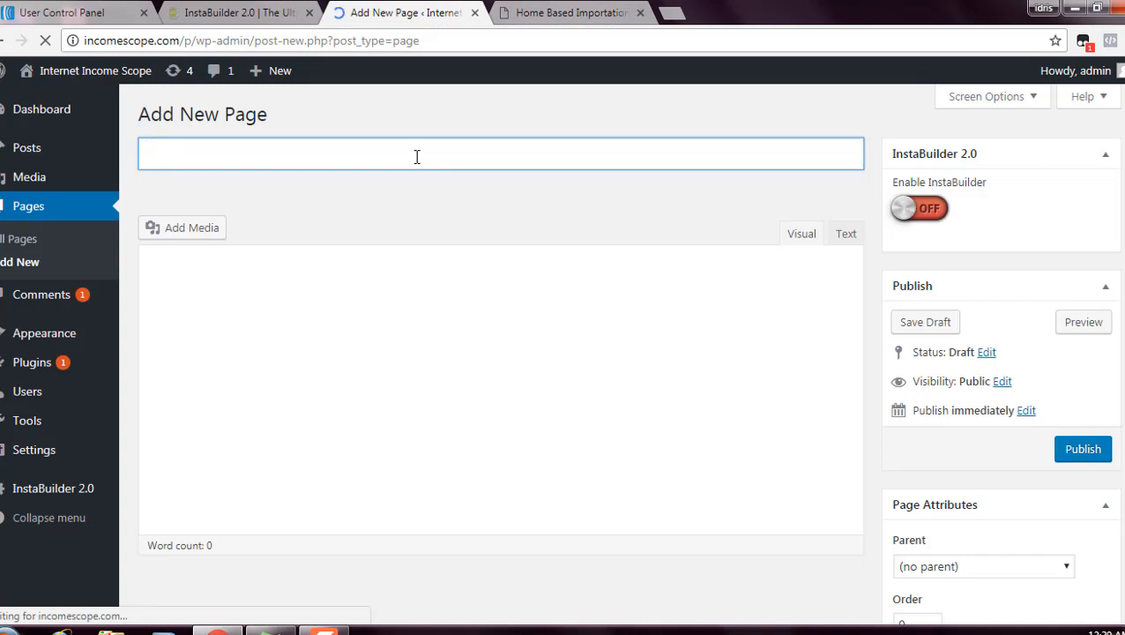
text(Ho R)
key(BackSpace)
text(w TO)
text(i)
text(ow To)
text( I)
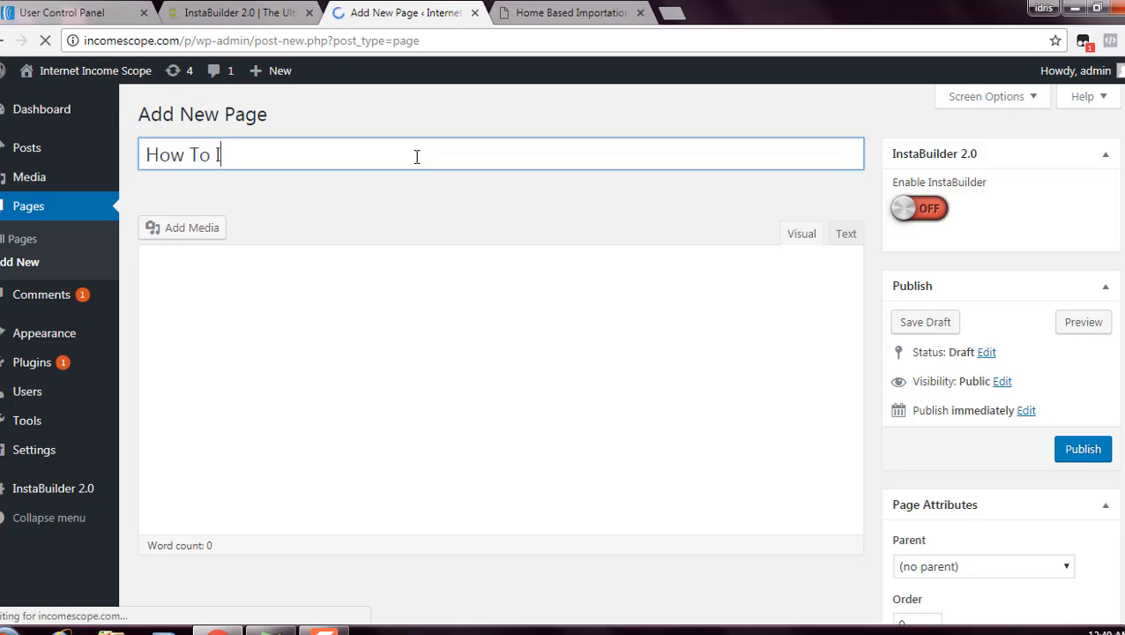
text(mport Onlinr)
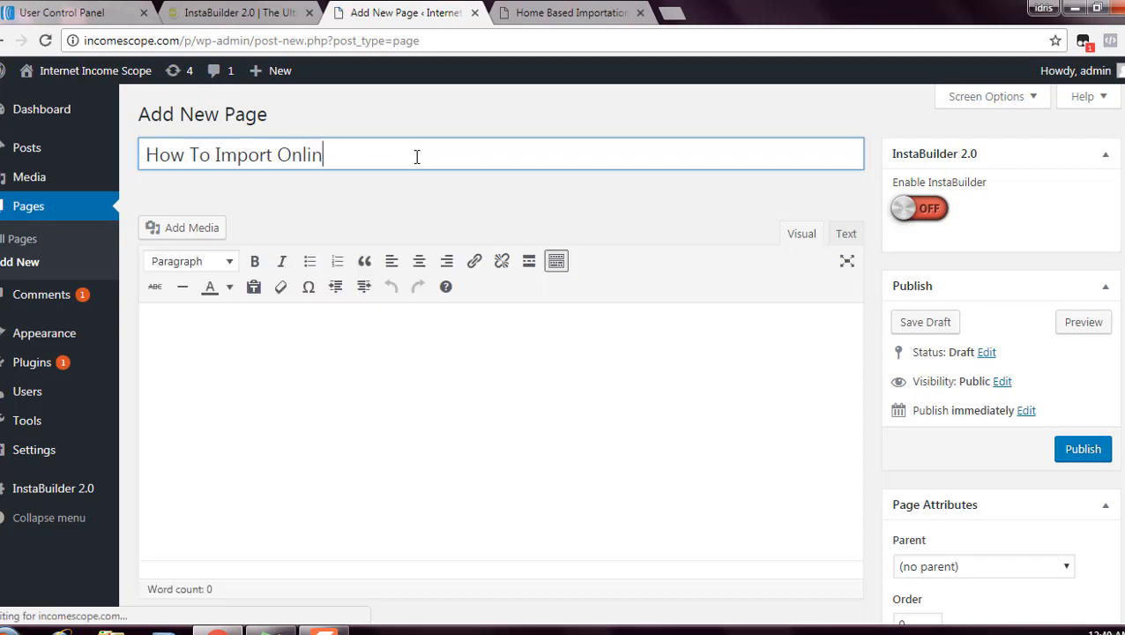
key(BackSpace)
key(BackSpace)
key(BackSpace)
key(BackSpace)
key(BackSpace)
key(BackSpace)
key(BackSpace)
key(BackSpace)
key(BackSpace)
key(BackSpace)
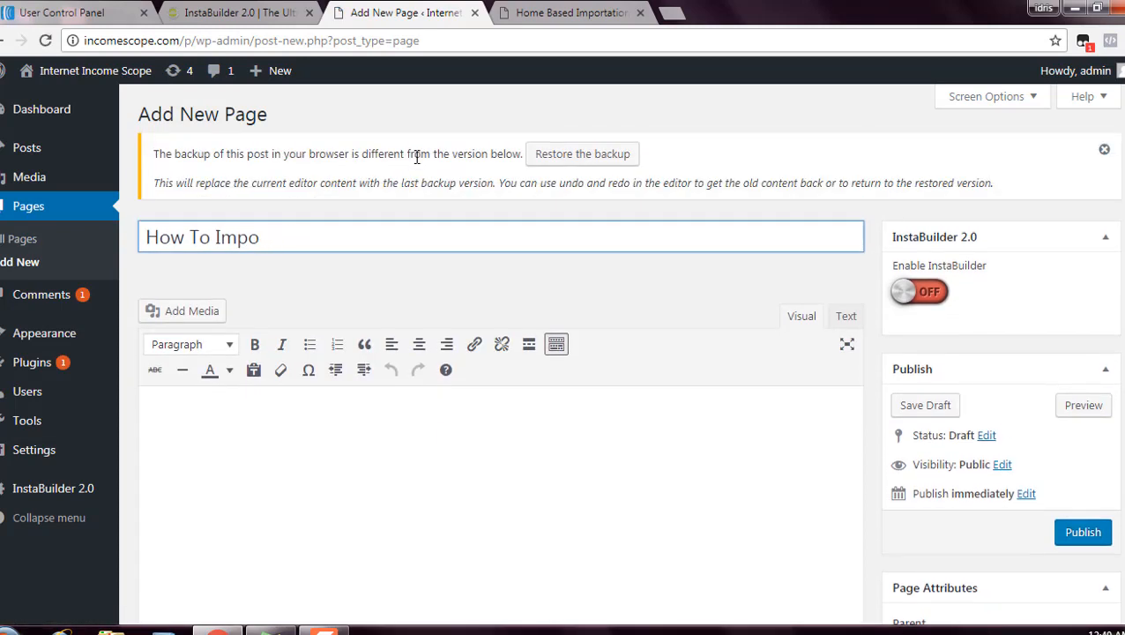
key(BackSpace)
key(BackSpace)
key(BackSpace)
key(BackSpace)
key(BackSpace)
key(BackSpace)
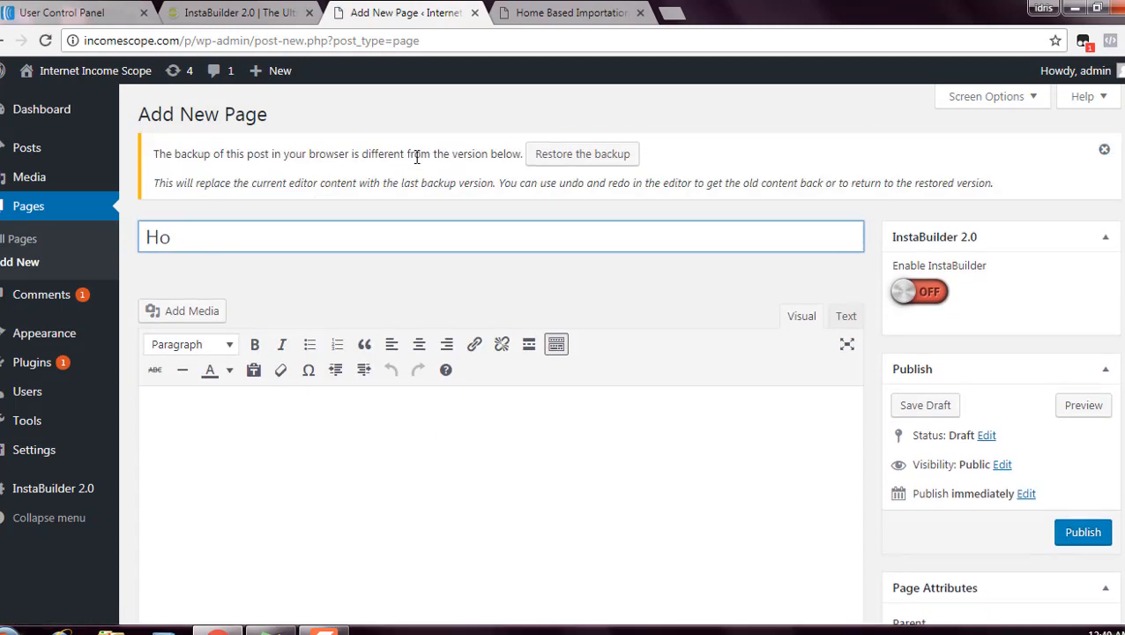
Step: Title the new page "Home Based Importation Business" and save it as a draft
text(Home Based Im)
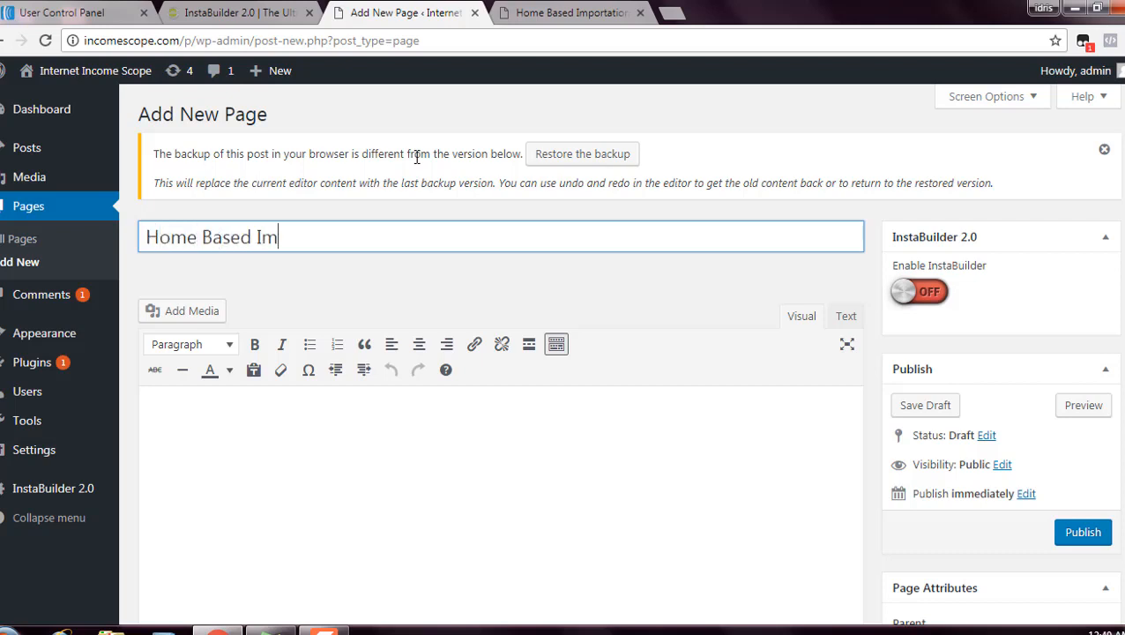
text(portation)
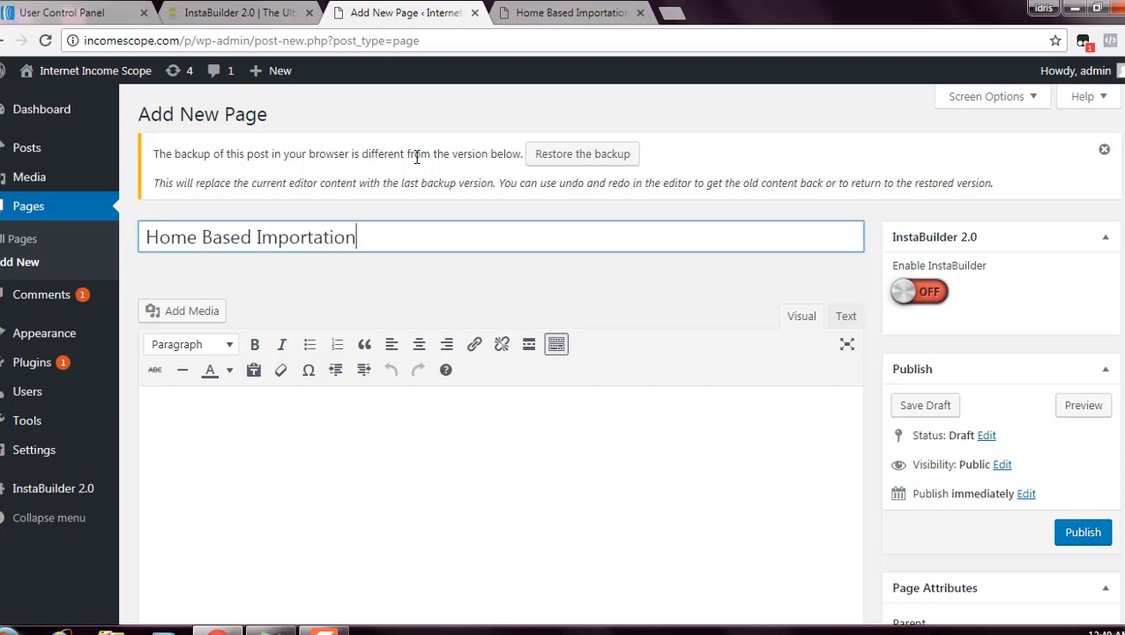
text( Business)
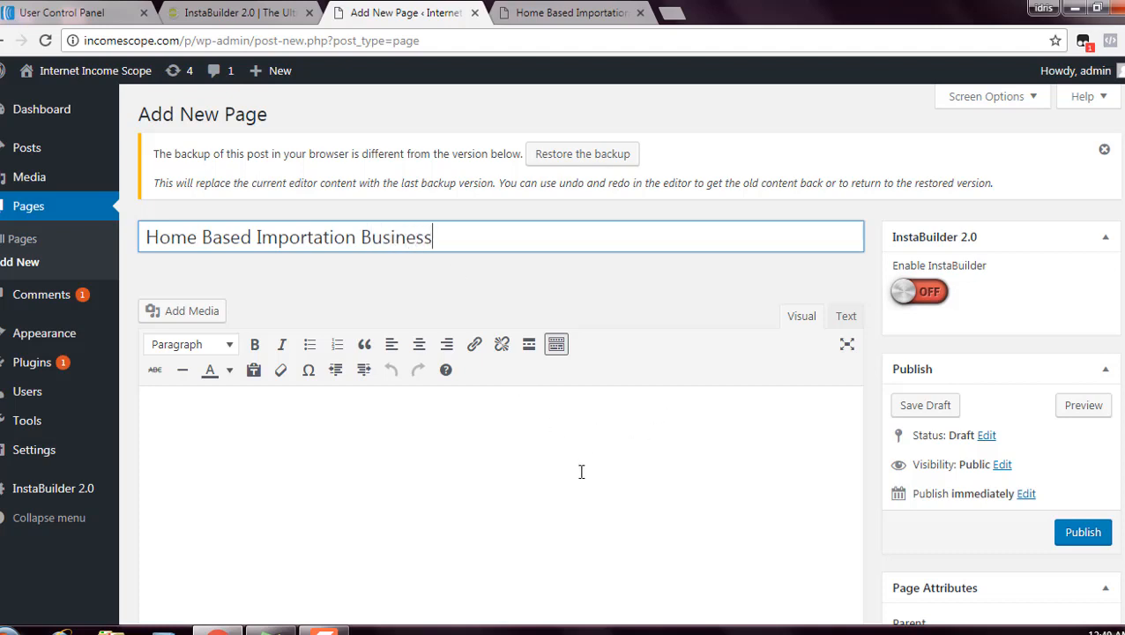
click(654, 420)
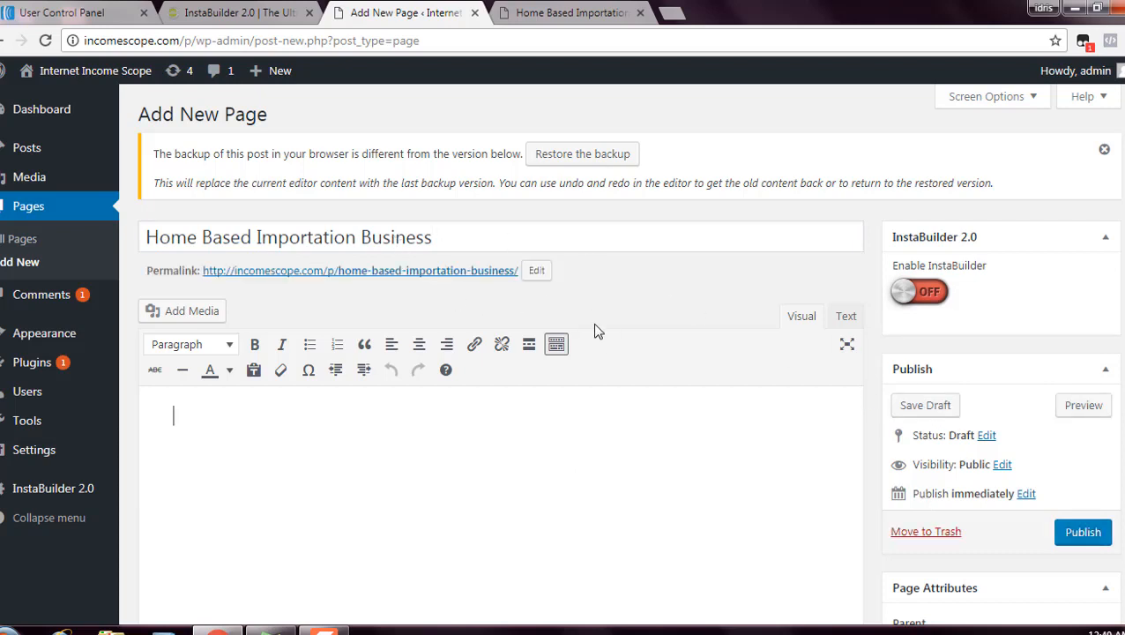
click(917, 411)
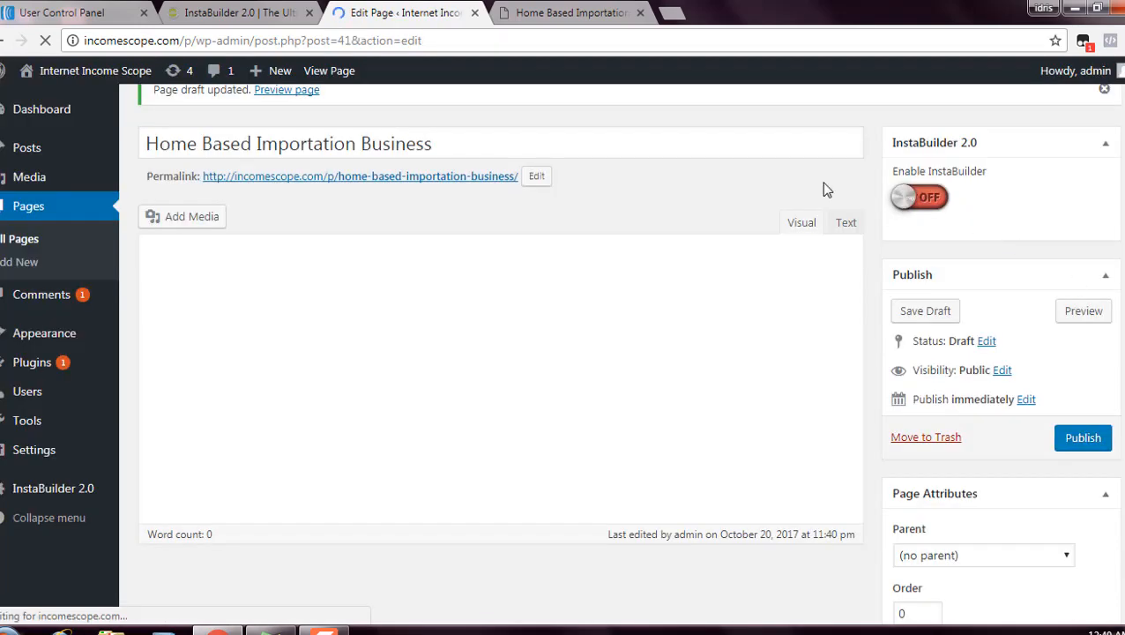
Step: Enable InstaBuilder for the page and launch the IB 2.0 editor's template selection
click(936, 197)
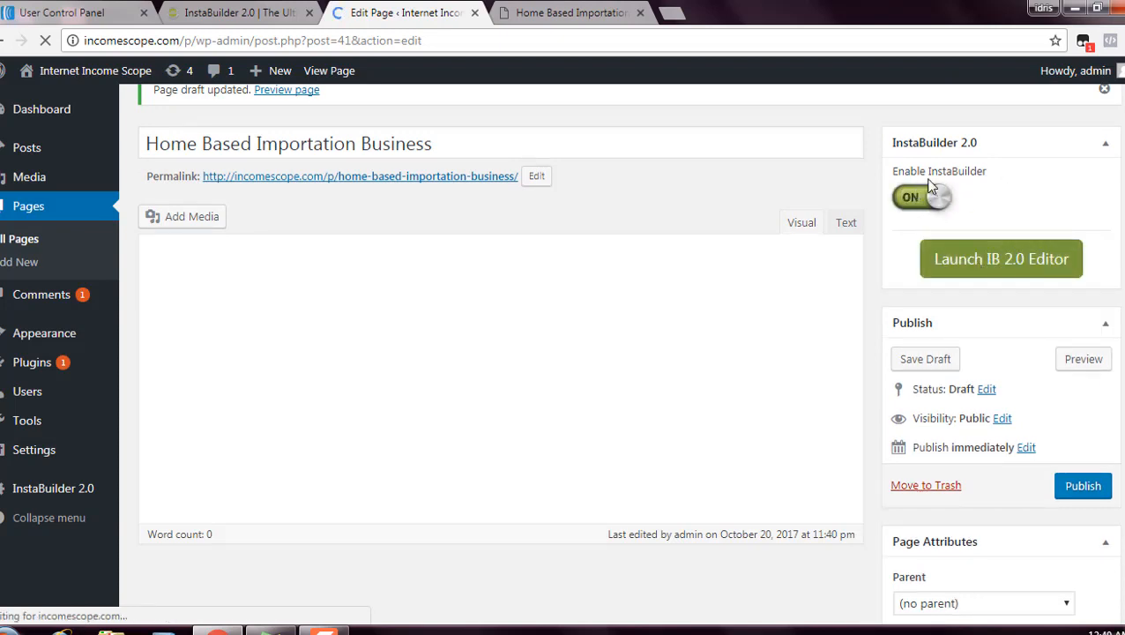
click(964, 271)
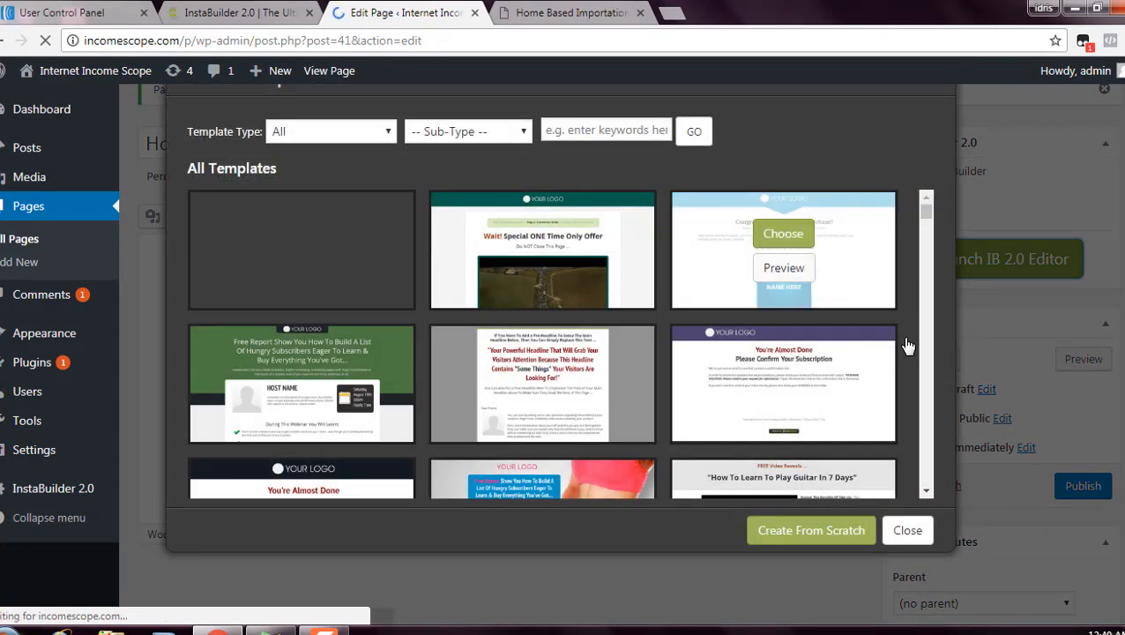
mouse_move(543, 306)
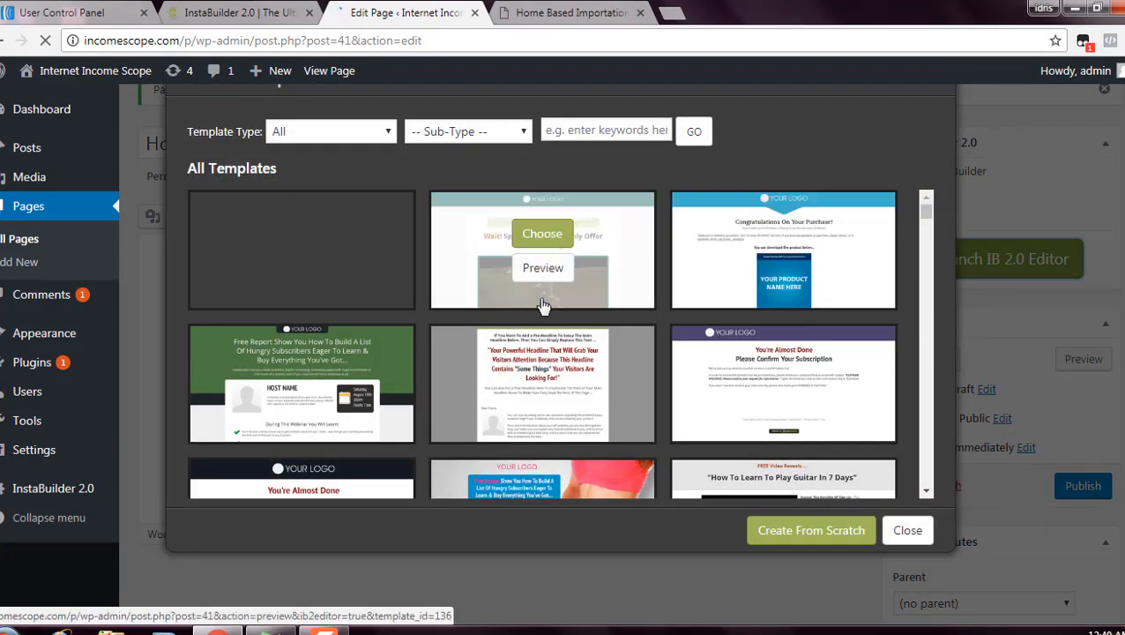
Step: Browse the Text Squeeze, Mini Squeeze and 2 Steps Opt-In template sub-types
click(520, 132)
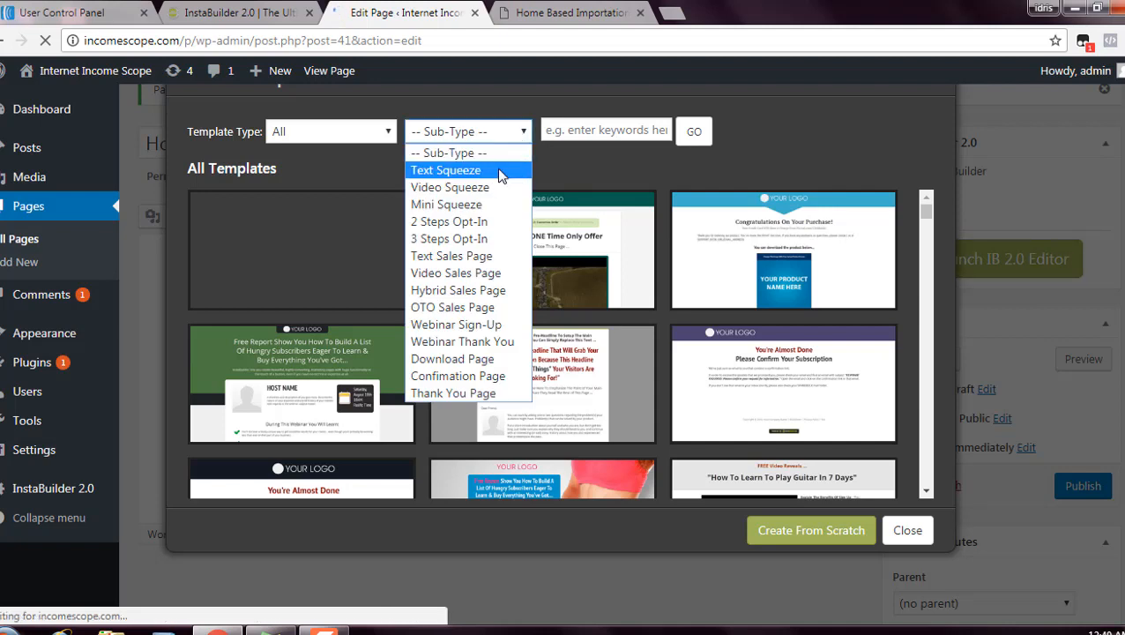
click(499, 172)
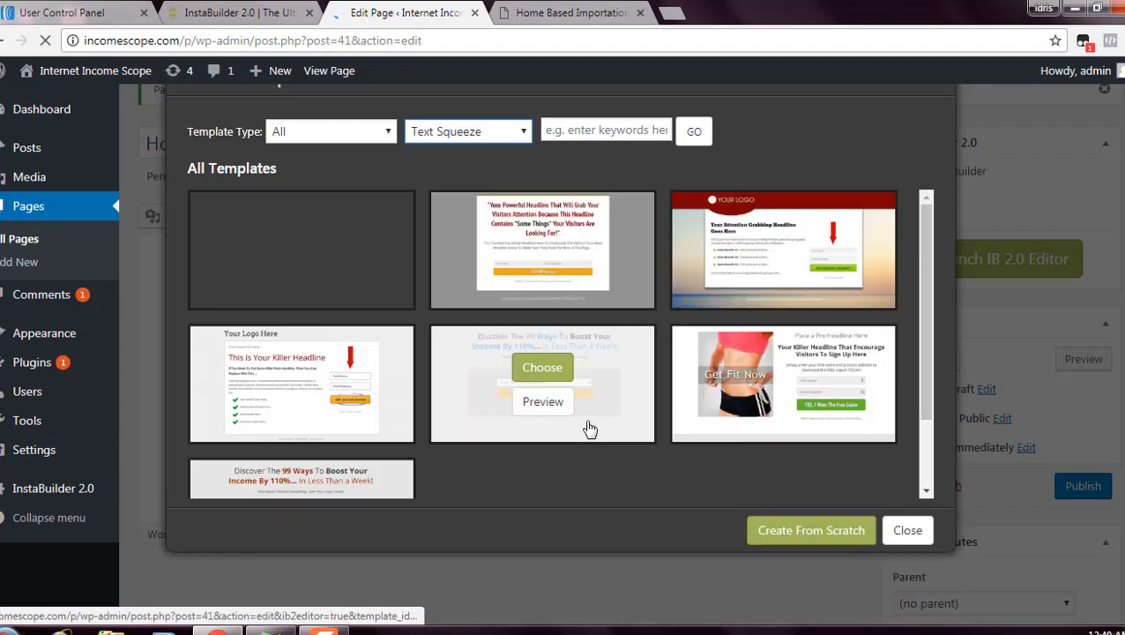
mouse_move(371, 478)
mouse_move(556, 245)
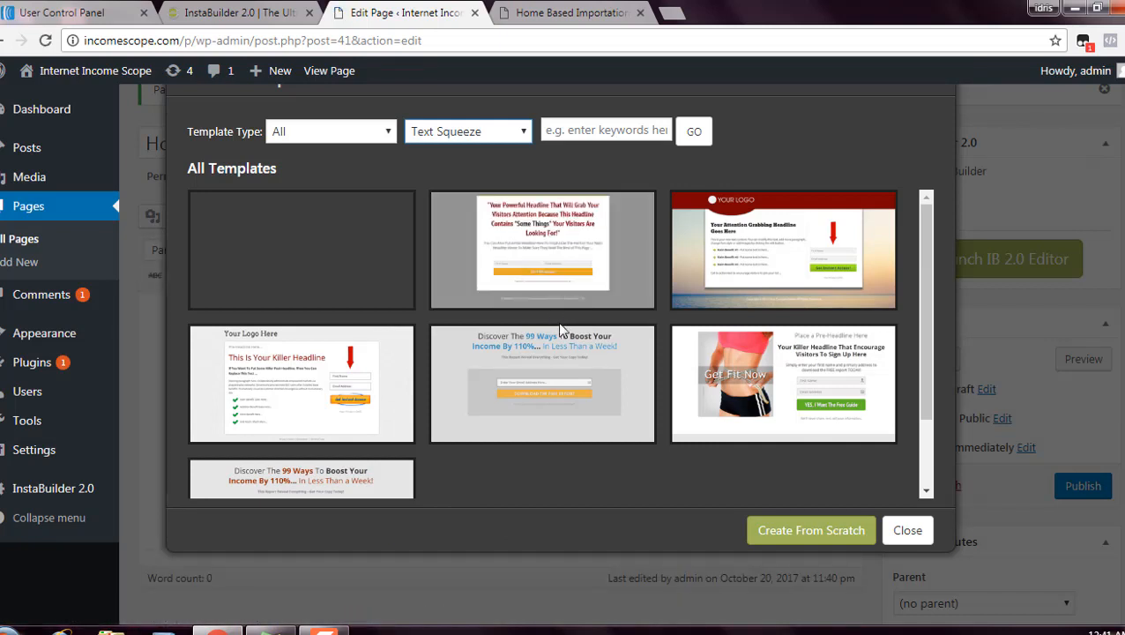
mouse_move(540, 265)
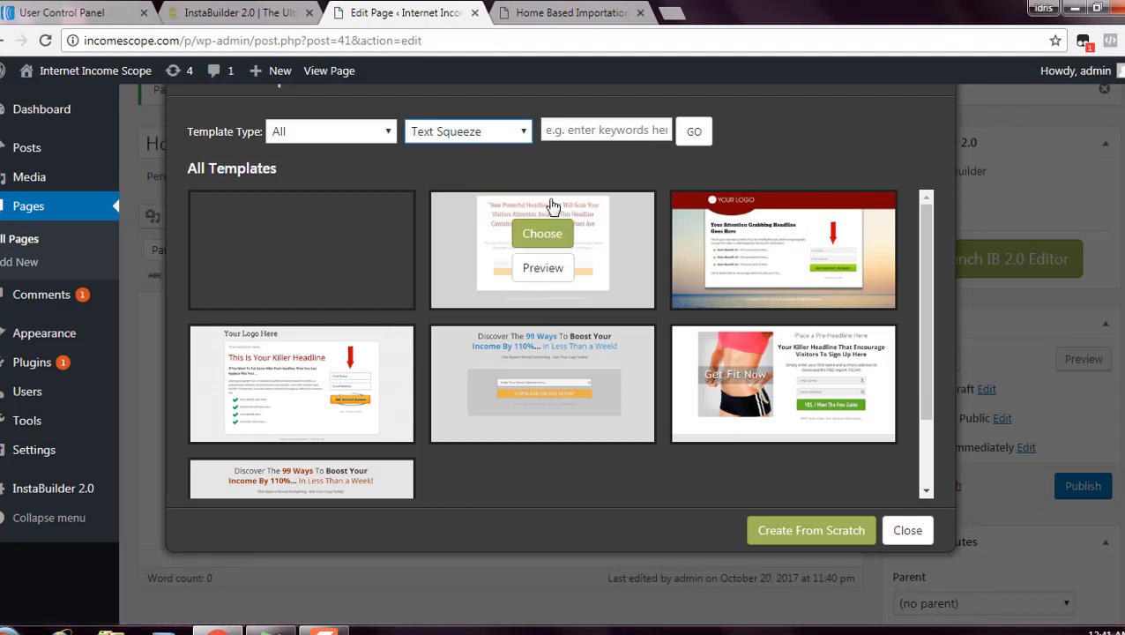
click(493, 139)
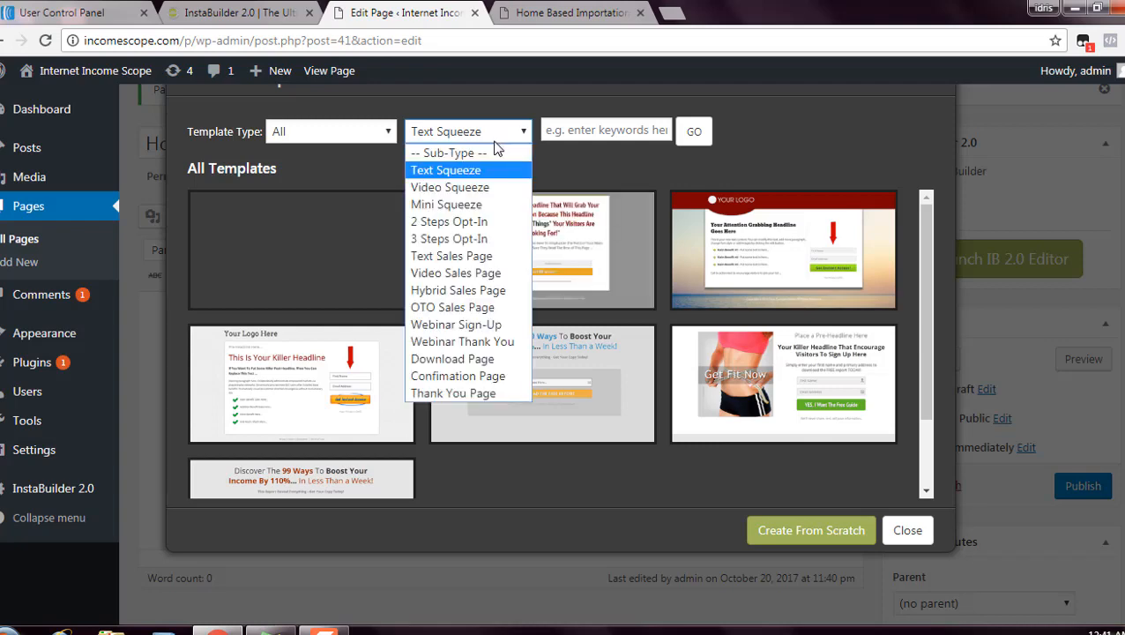
click(494, 207)
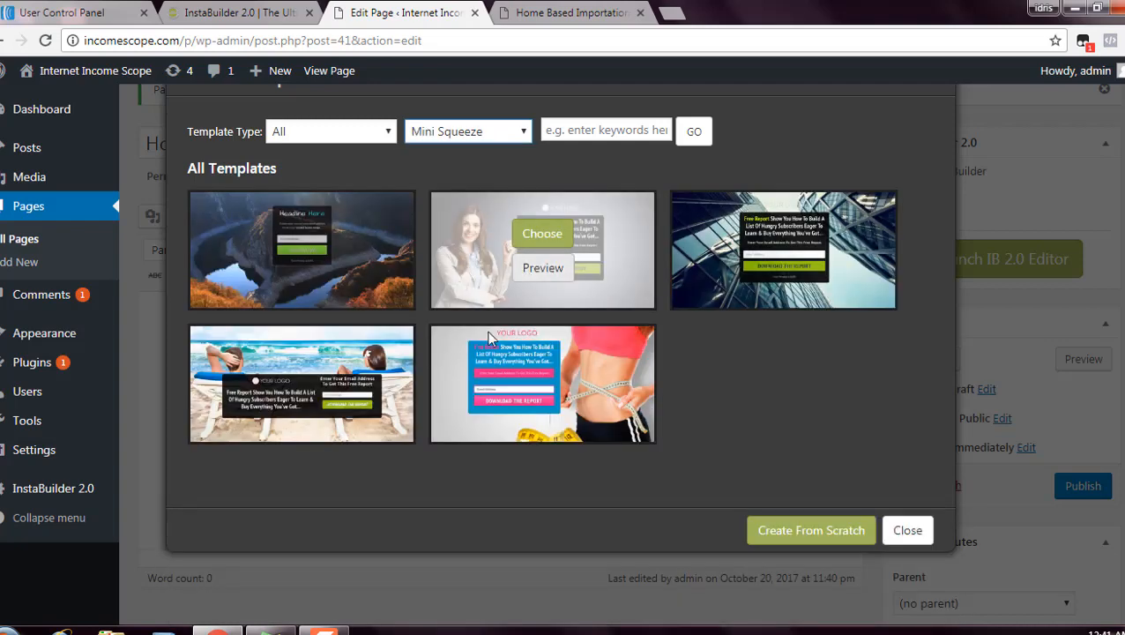
click(485, 139)
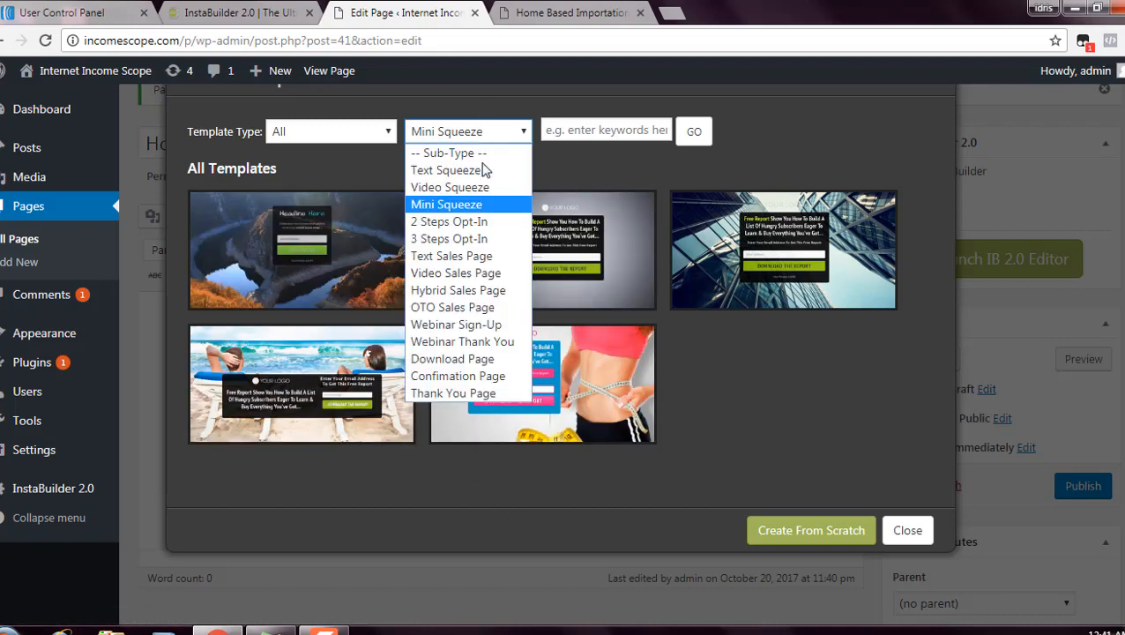
click(479, 223)
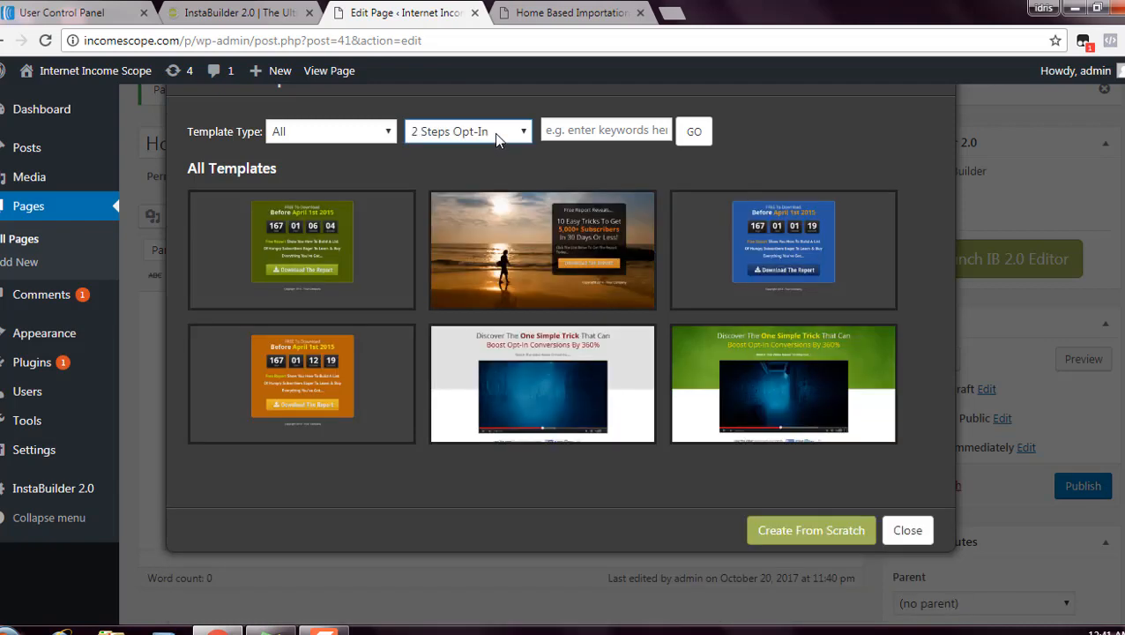
Step: Filter the templates to Text Squeeze and choose the gray one with the "Your Powerful Headline" text
click(497, 136)
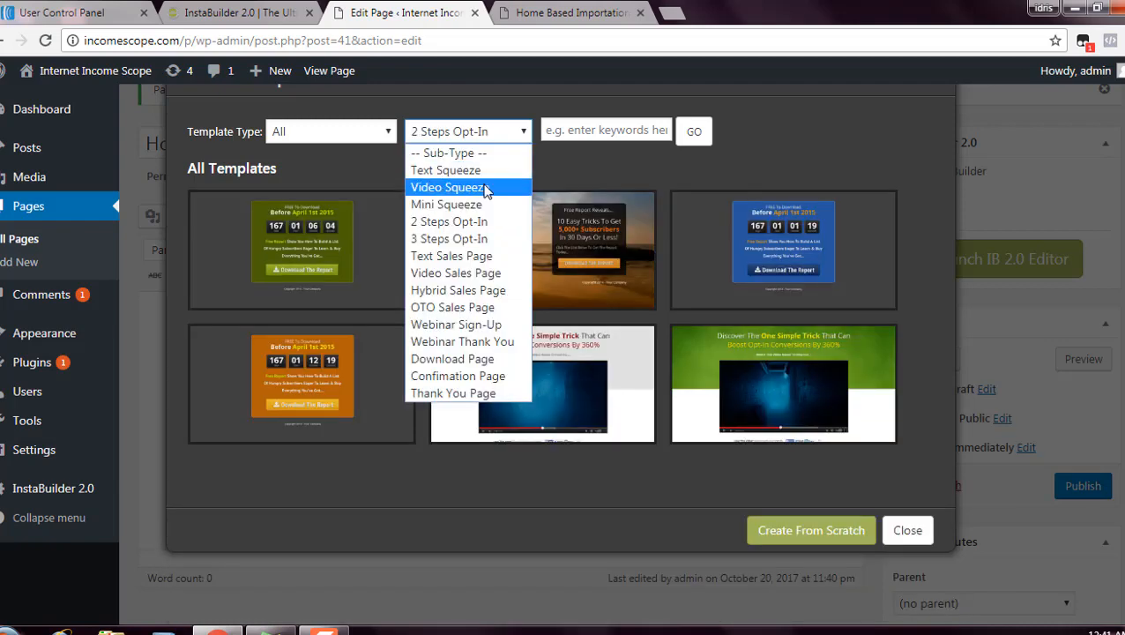
click(486, 174)
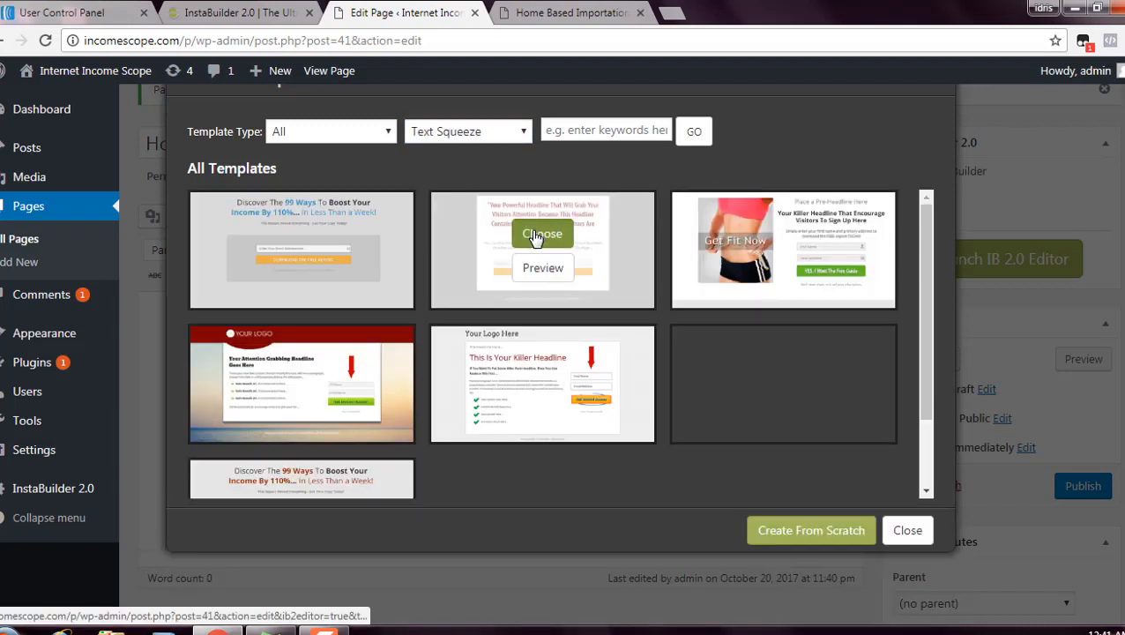
click(534, 235)
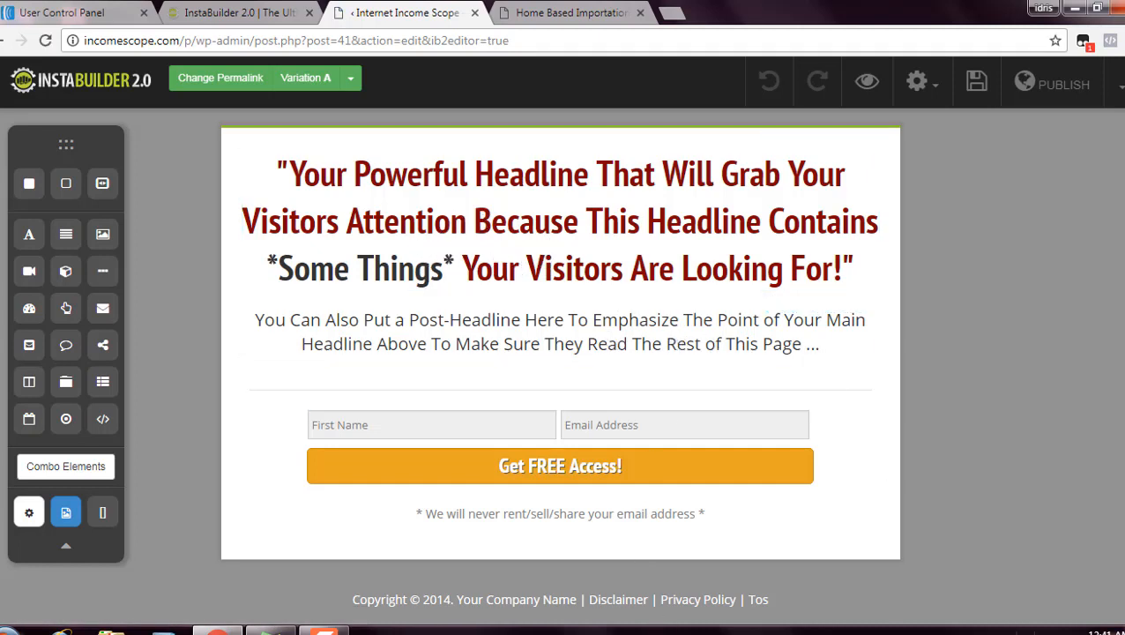
Step: Open the sticky note with the prepared squeeze page copy and examine its intro line, main headline and follow-up text
click(271, 628)
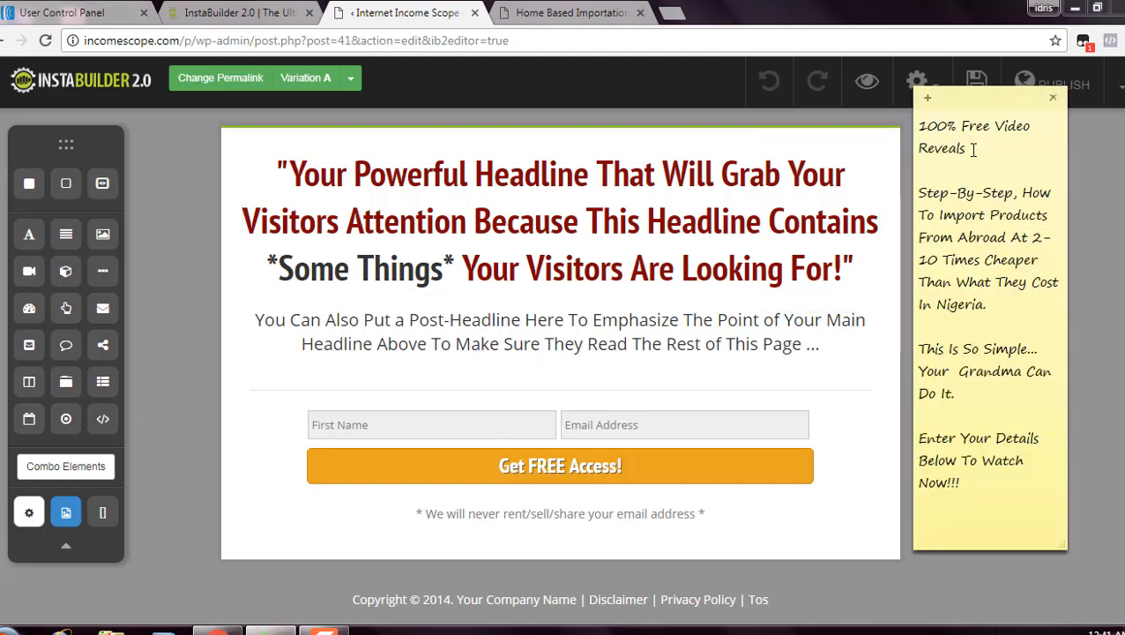
drag(973, 150, 920, 124)
click(959, 236)
drag(992, 305, 896, 199)
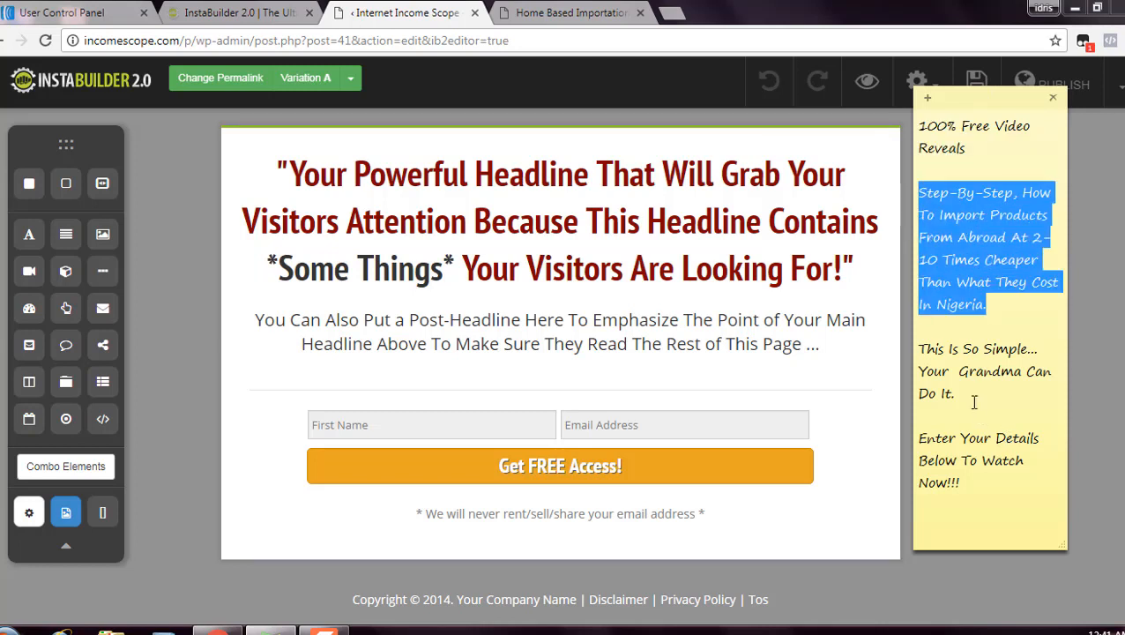
drag(975, 157, 940, 129)
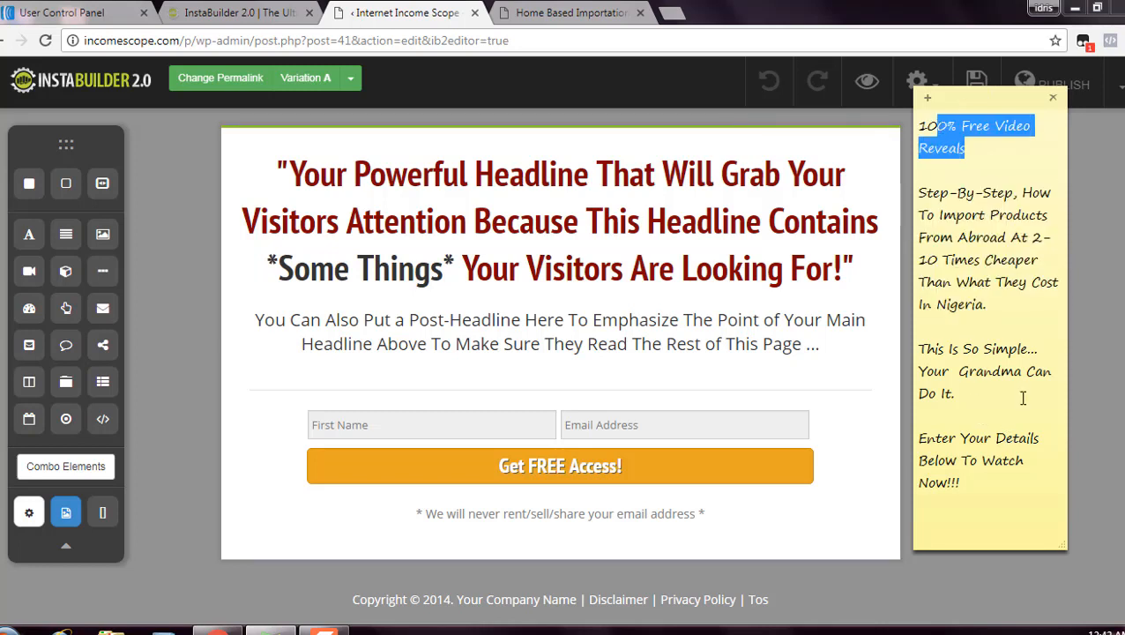
drag(999, 300, 942, 214)
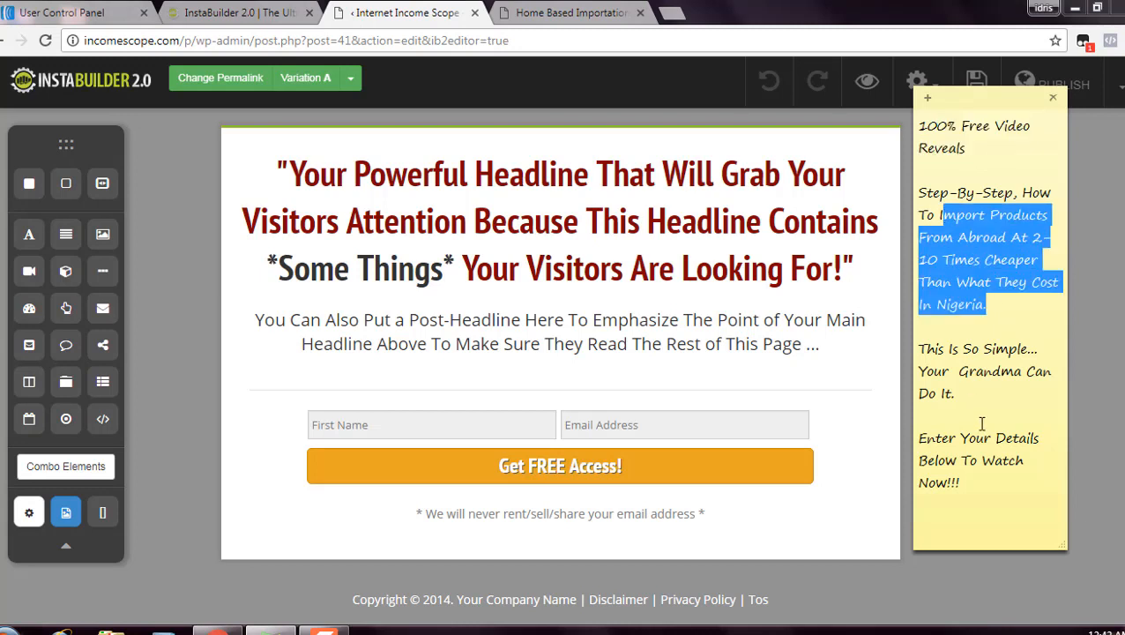
drag(961, 396, 919, 344)
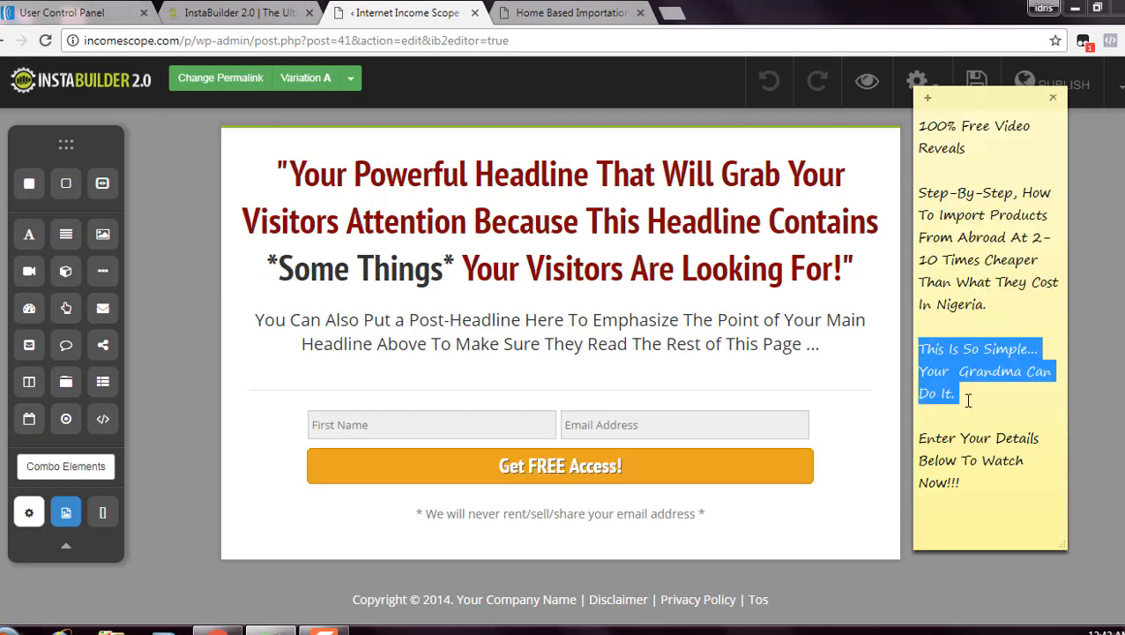
Step: Examine the sticky note's "This Is So Simple" line and its closing call to enter details and watch
drag(969, 401, 933, 356)
drag(963, 484, 941, 437)
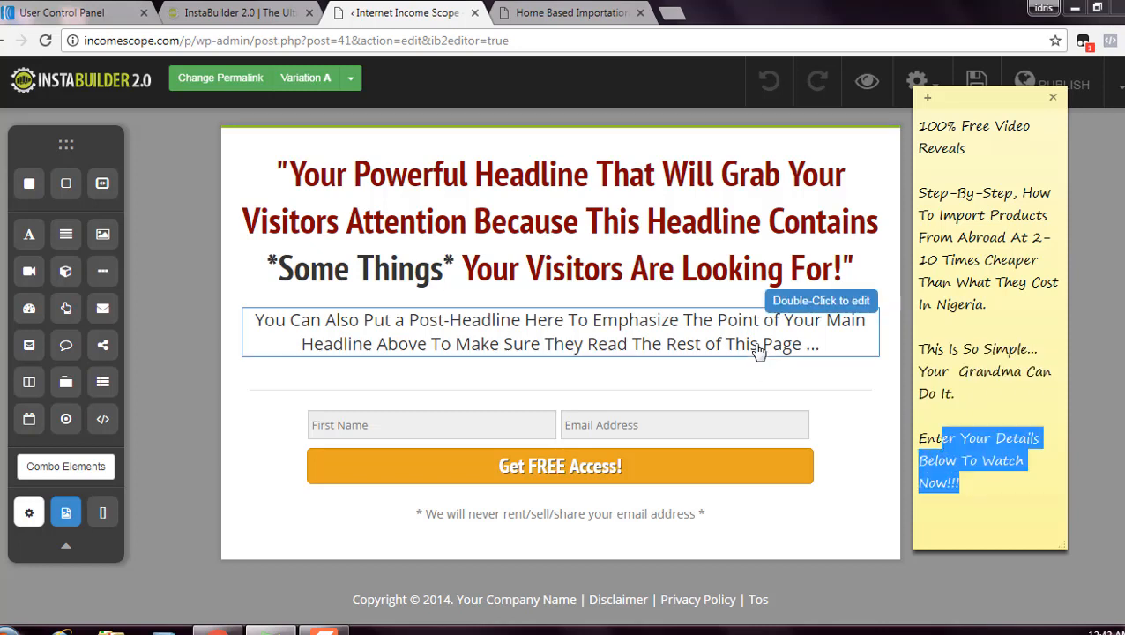
click(977, 504)
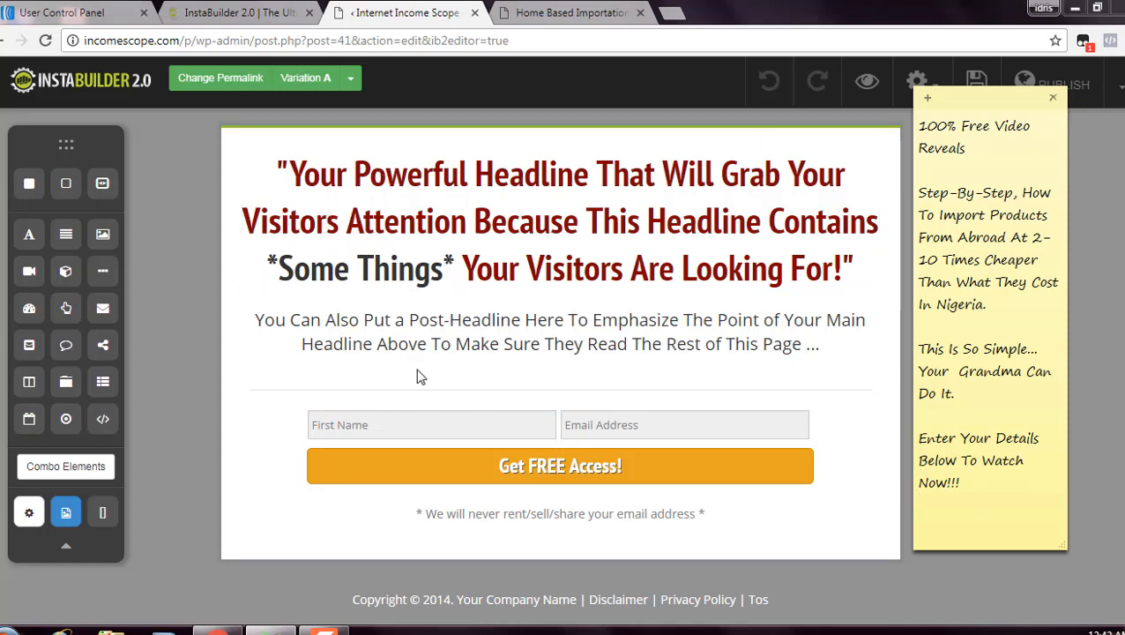
Step: Add a title element above the main headline and replace its text with the note's "100% Free Video Reveals"
click(38, 245)
drag(164, 213, 352, 183)
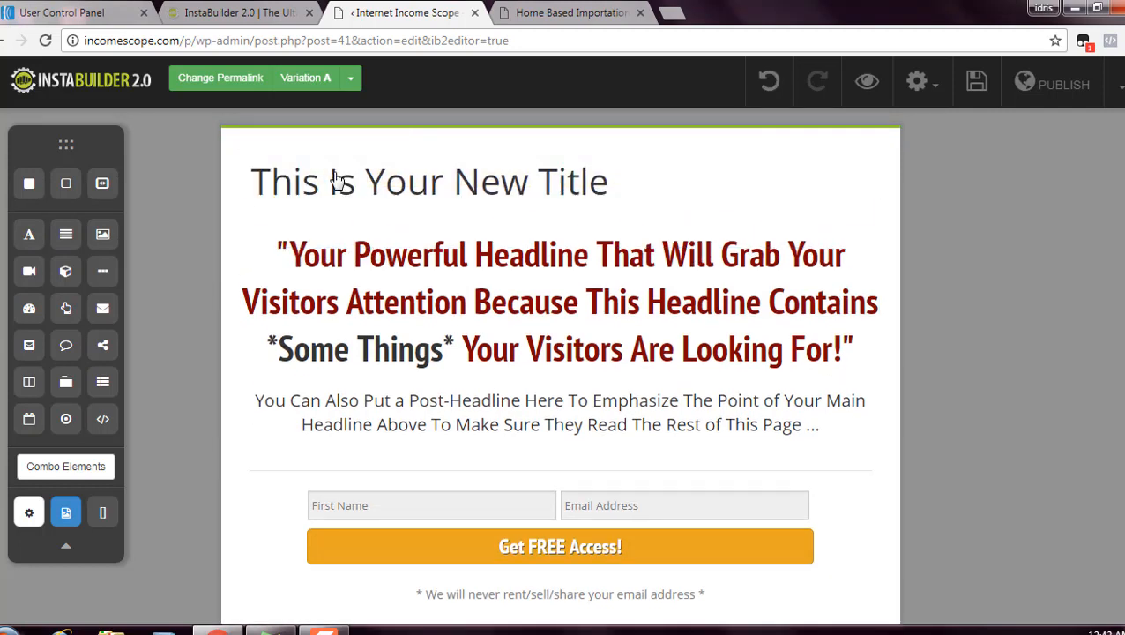
click(338, 179)
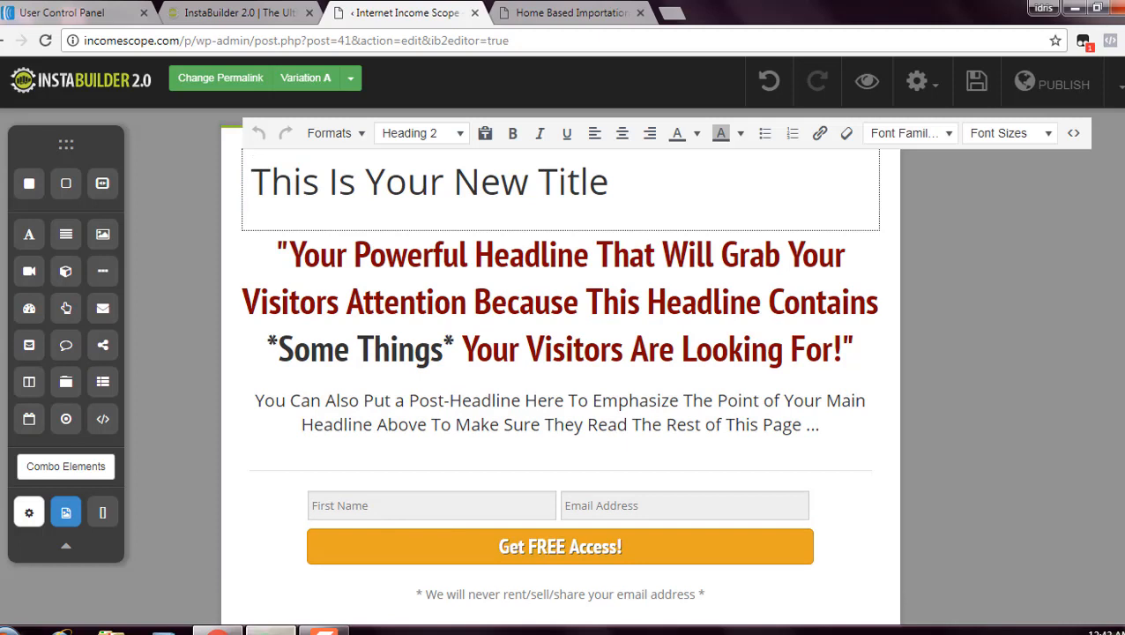
drag(978, 155, 905, 121)
key(ctrl+c)
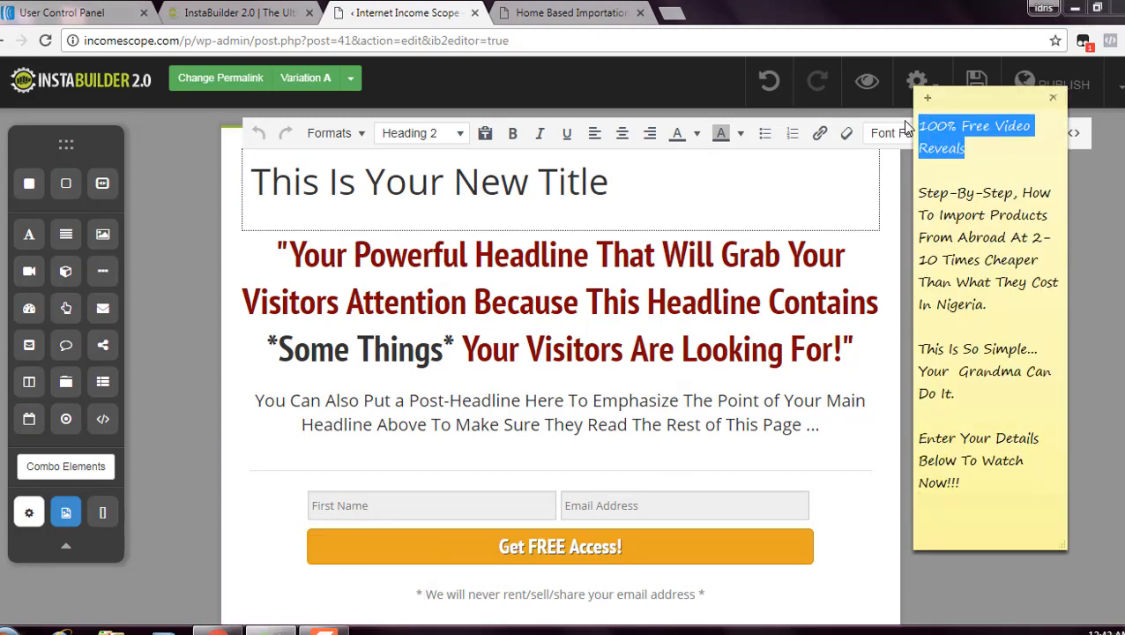
drag(645, 171, 261, 170)
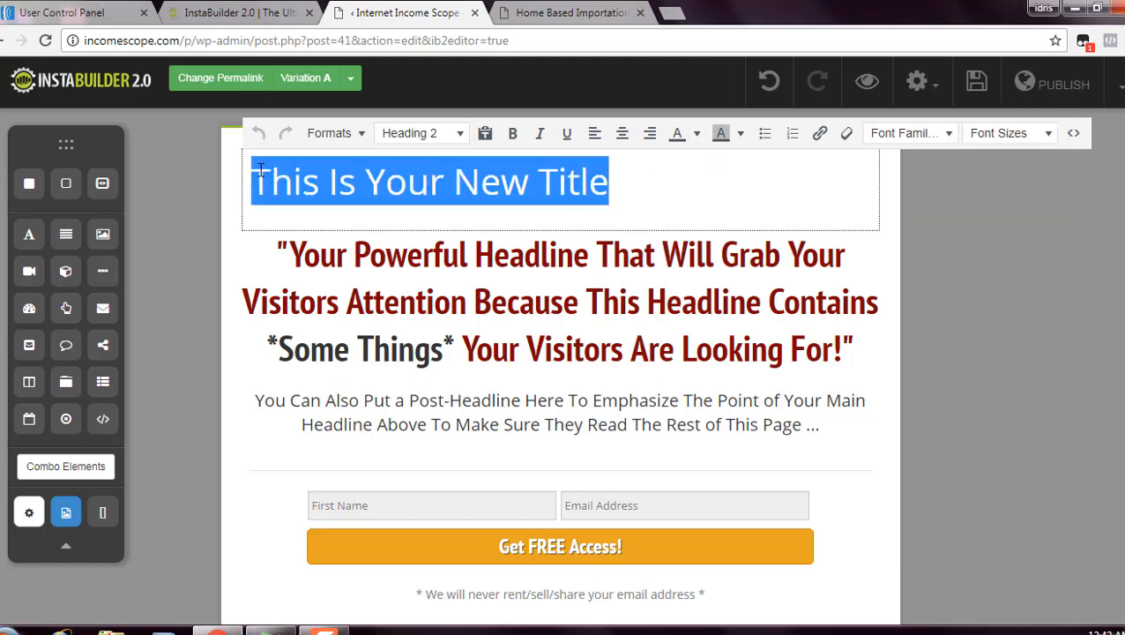
key(ctrl+v)
Step: Format the new intro title as bold Heading 4 and end its text with "..."
key(ctrl+a)
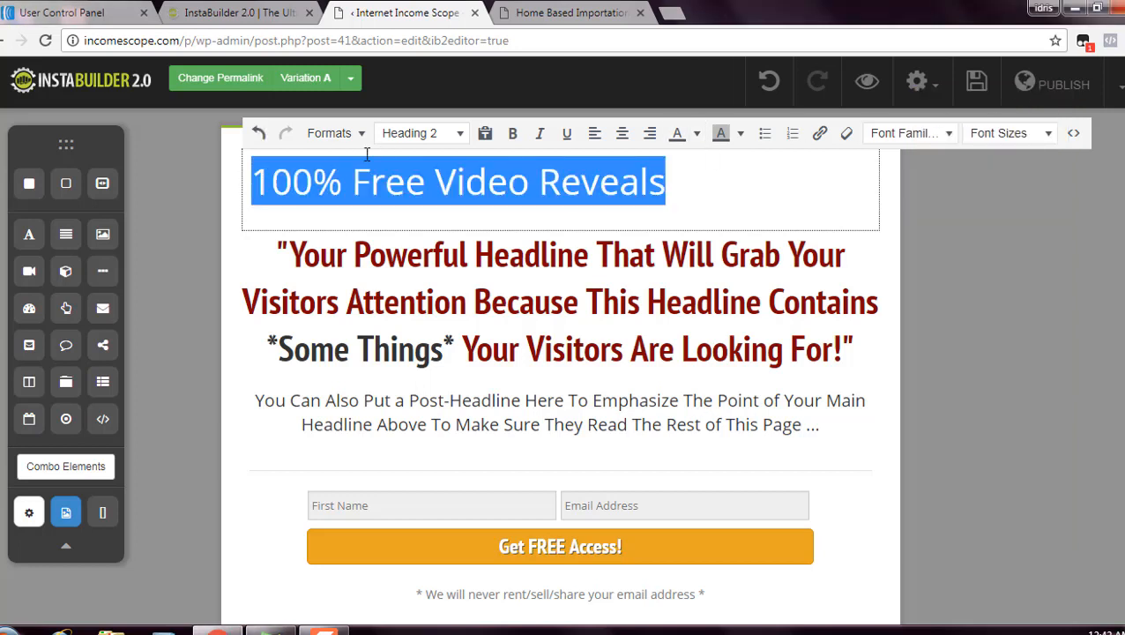
click(459, 141)
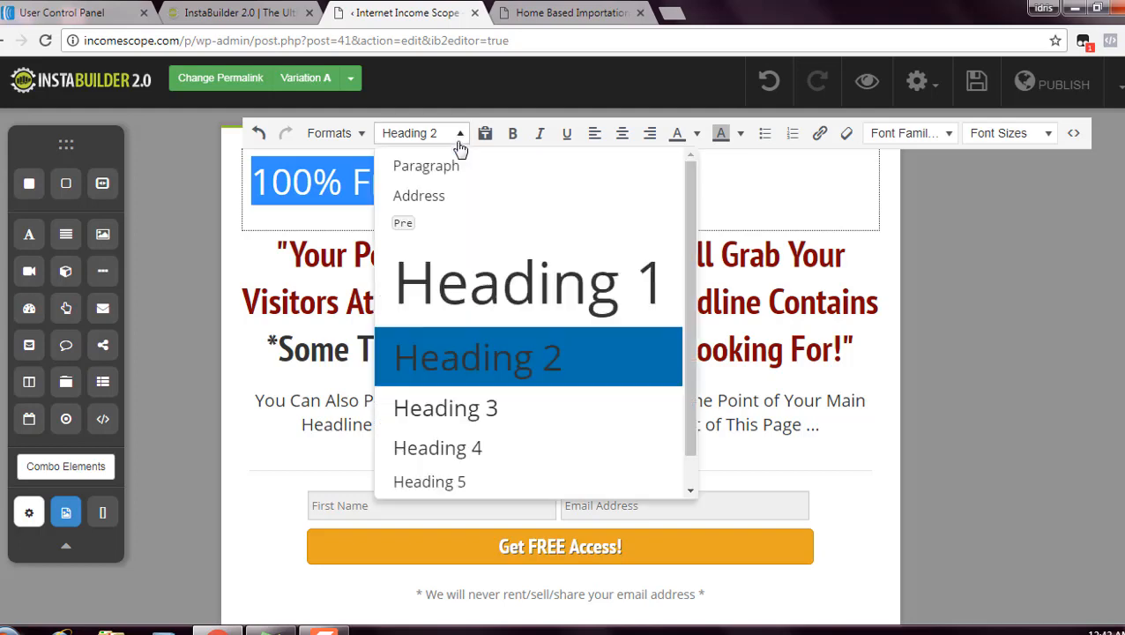
click(454, 447)
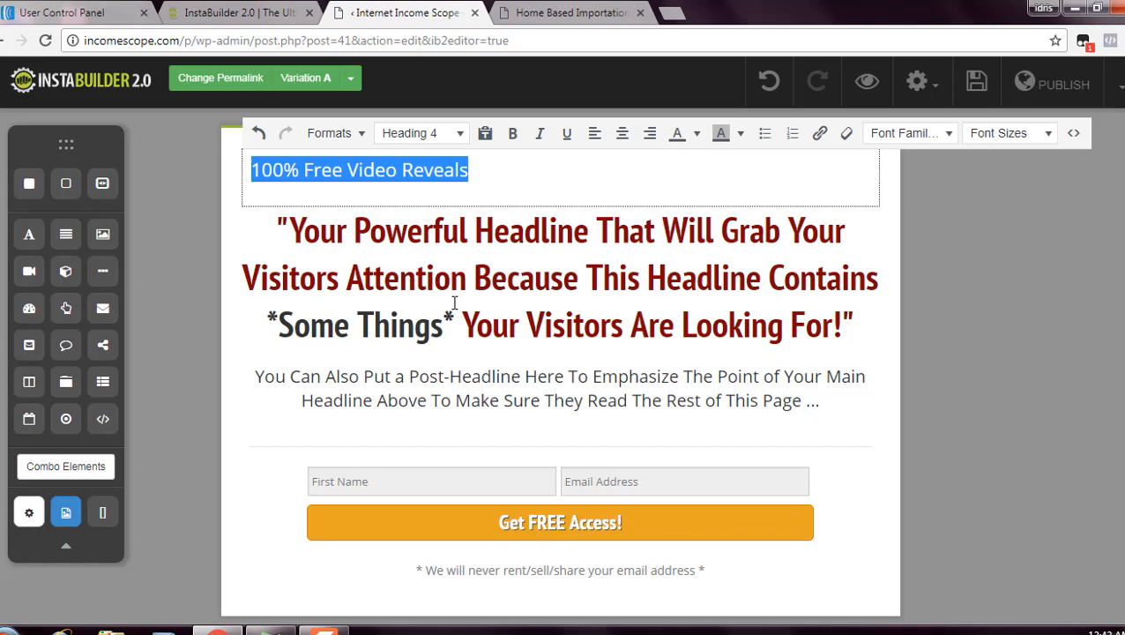
click(470, 173)
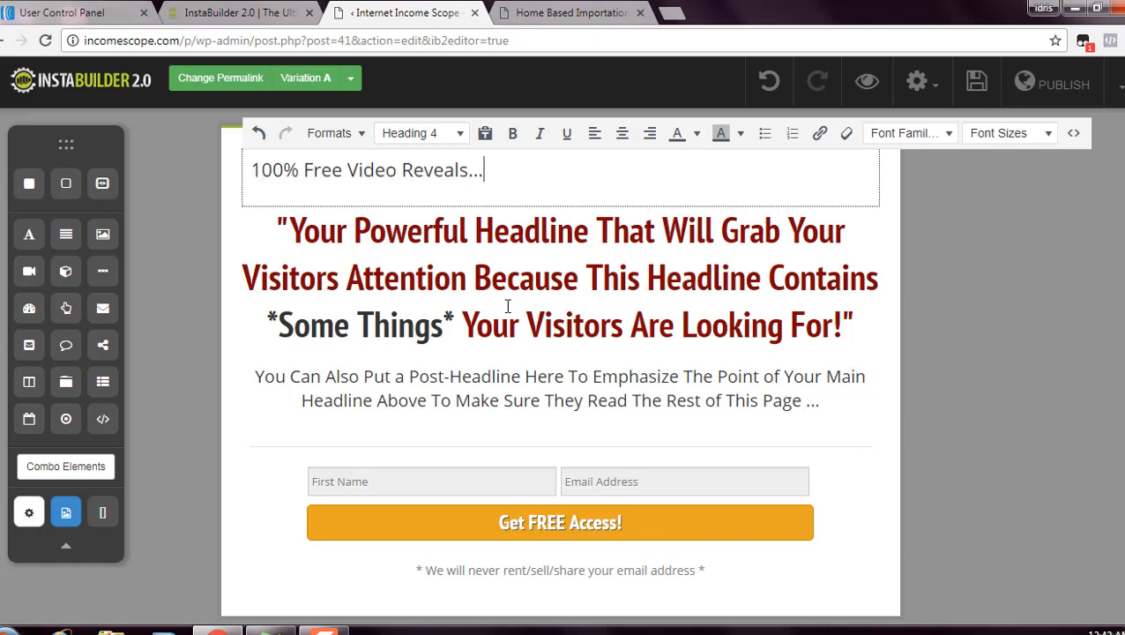
drag(483, 170, 251, 171)
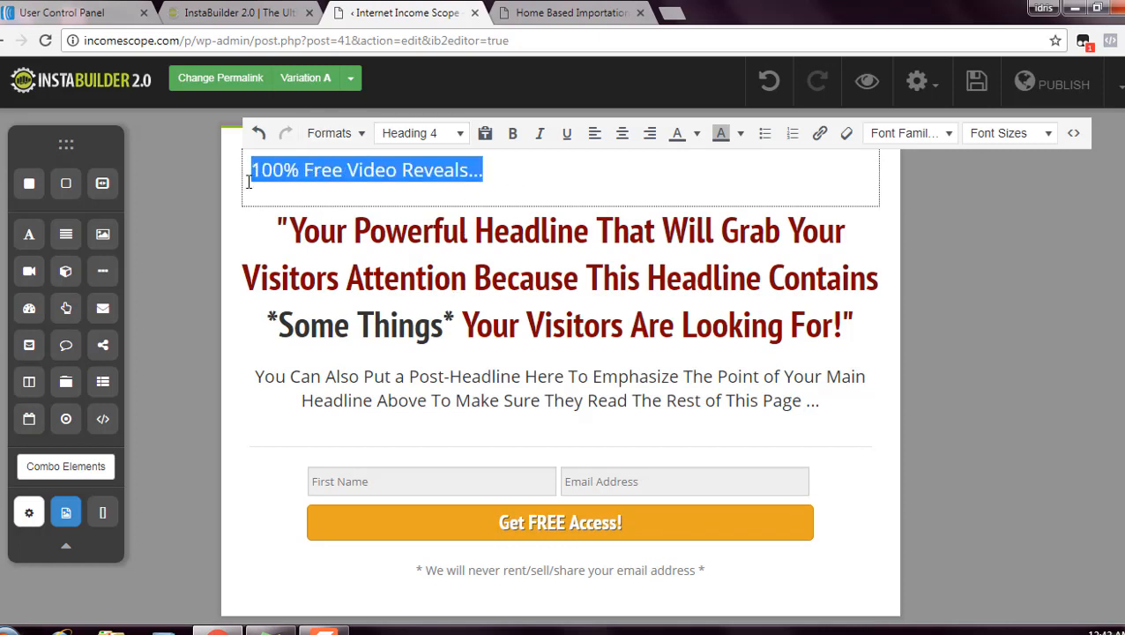
click(513, 134)
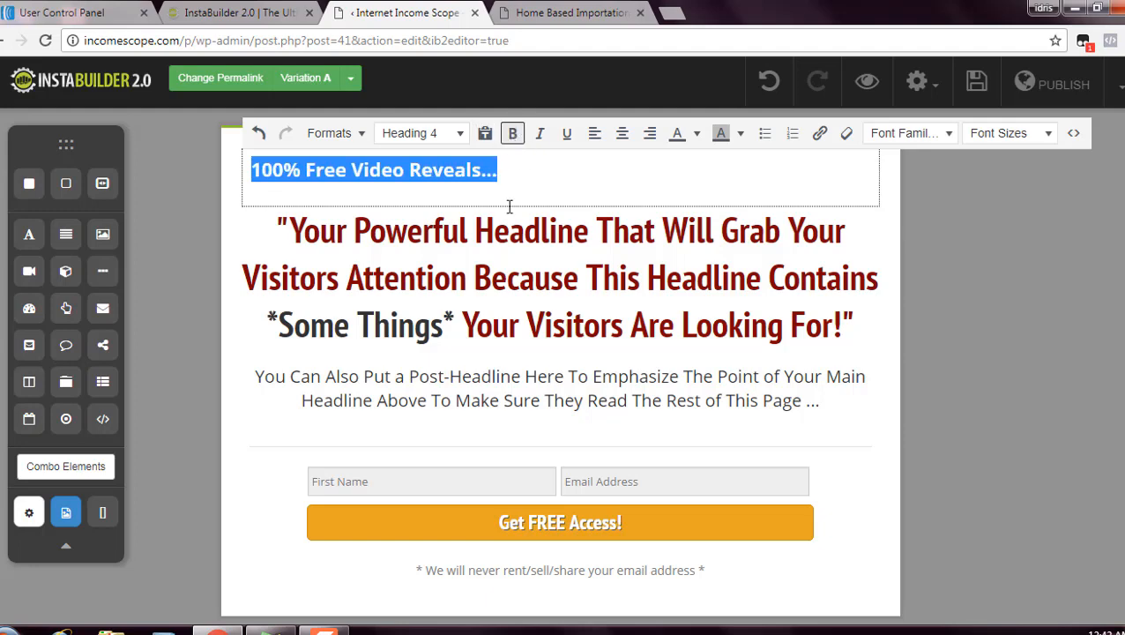
click(502, 216)
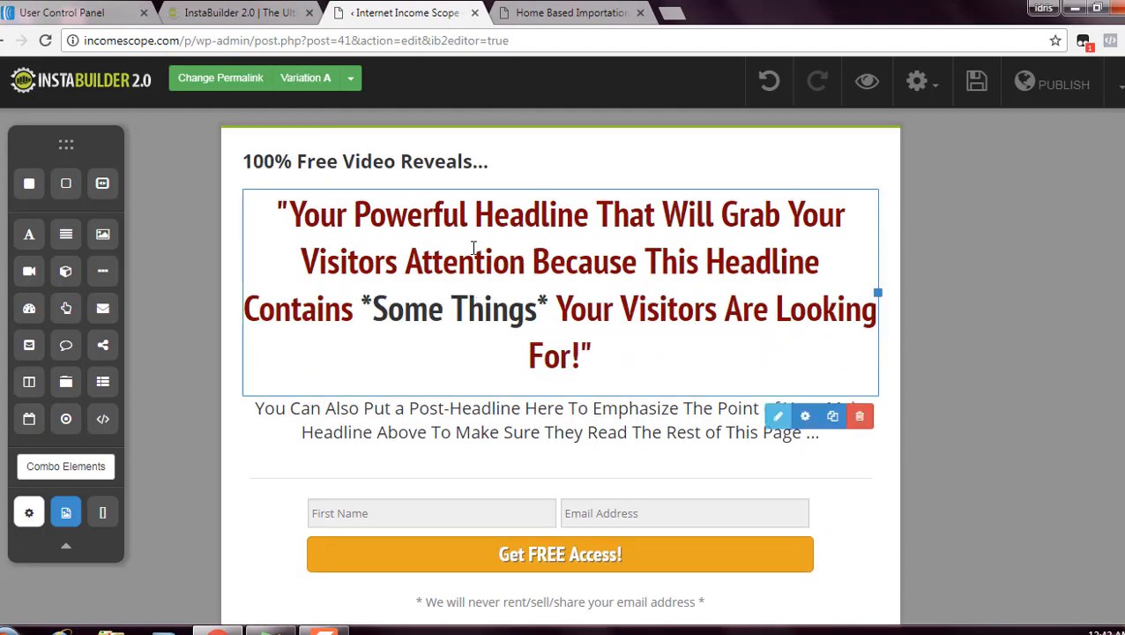
Step: Replace the main headline's wording with the note's "Step-By-Step, How To Import Products From Abroad At 2-10 Times Cheaper Than What They Cost In Nigeria."
click(468, 249)
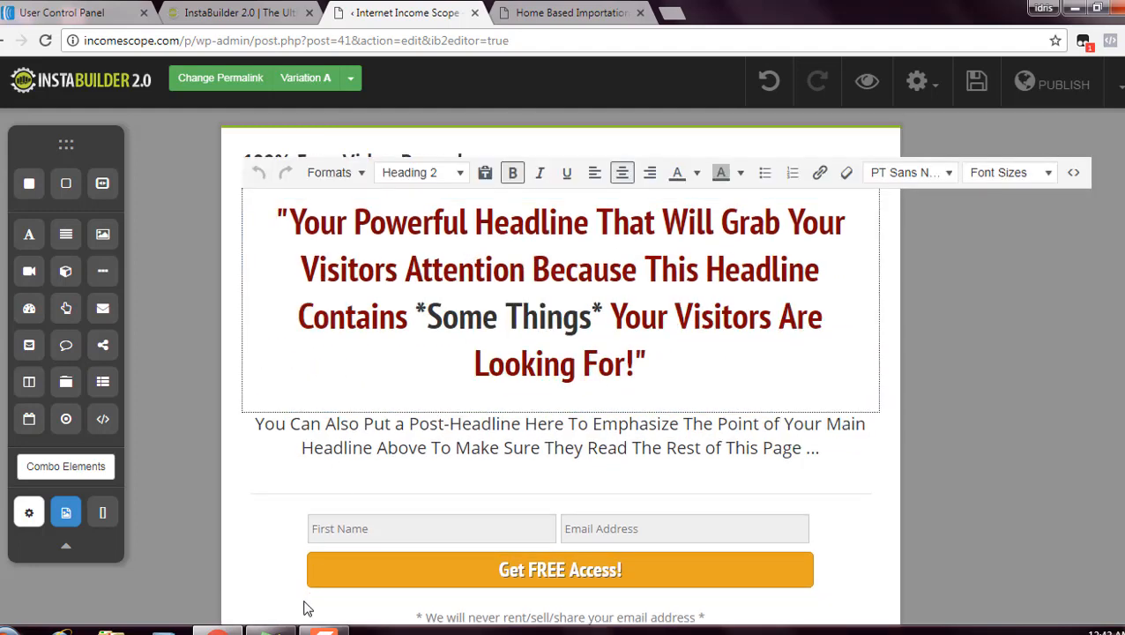
click(269, 627)
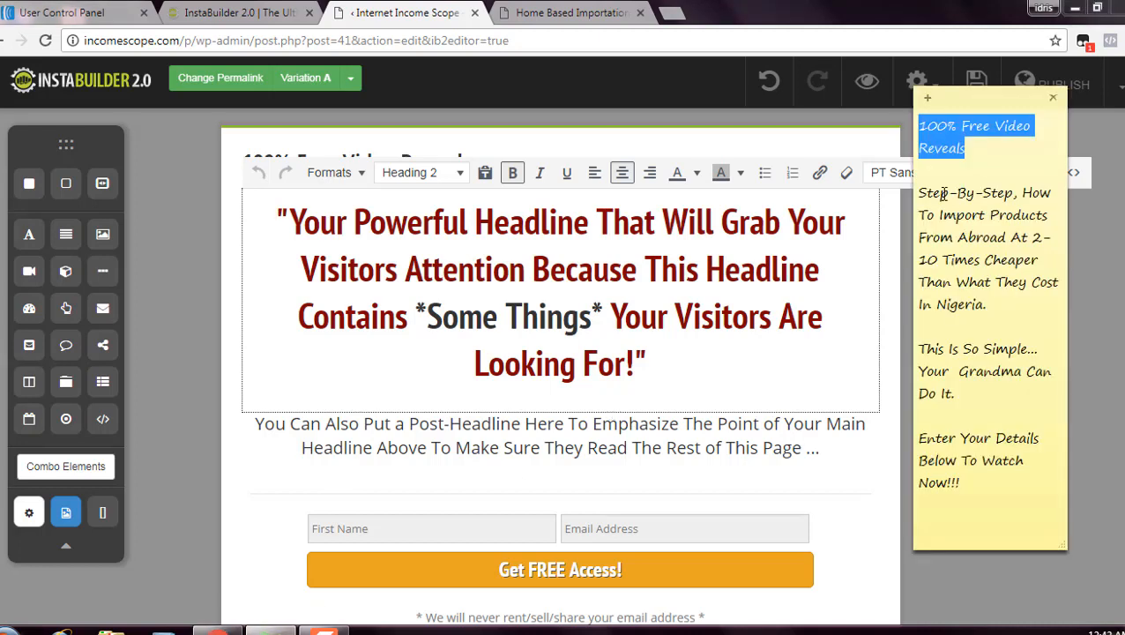
drag(921, 192, 1018, 311)
key(ctrl+c)
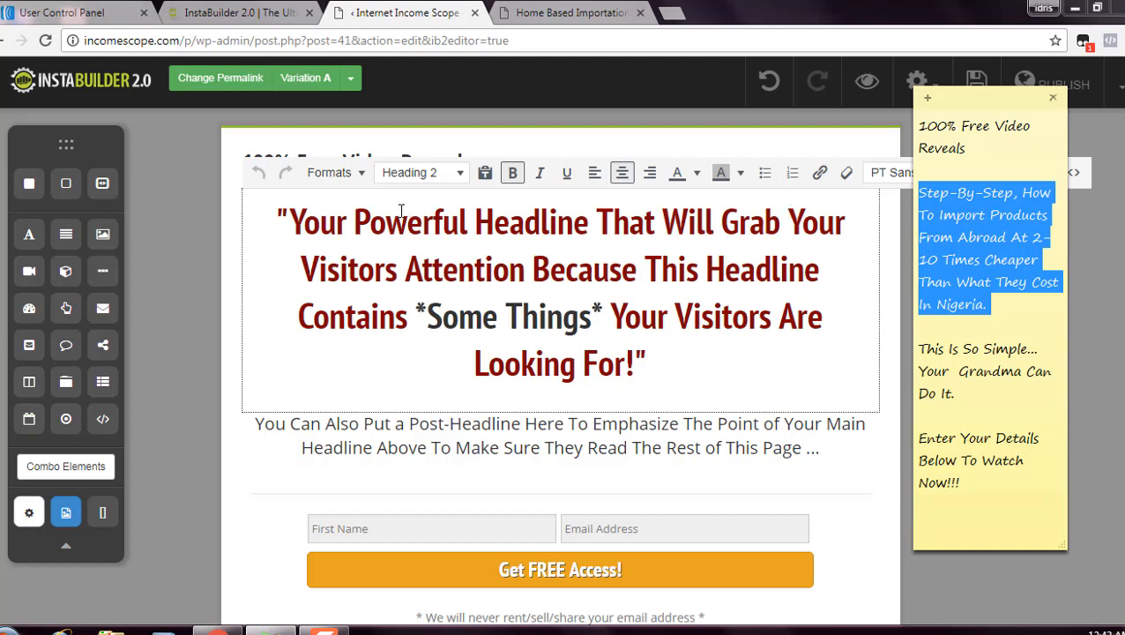
click(305, 214)
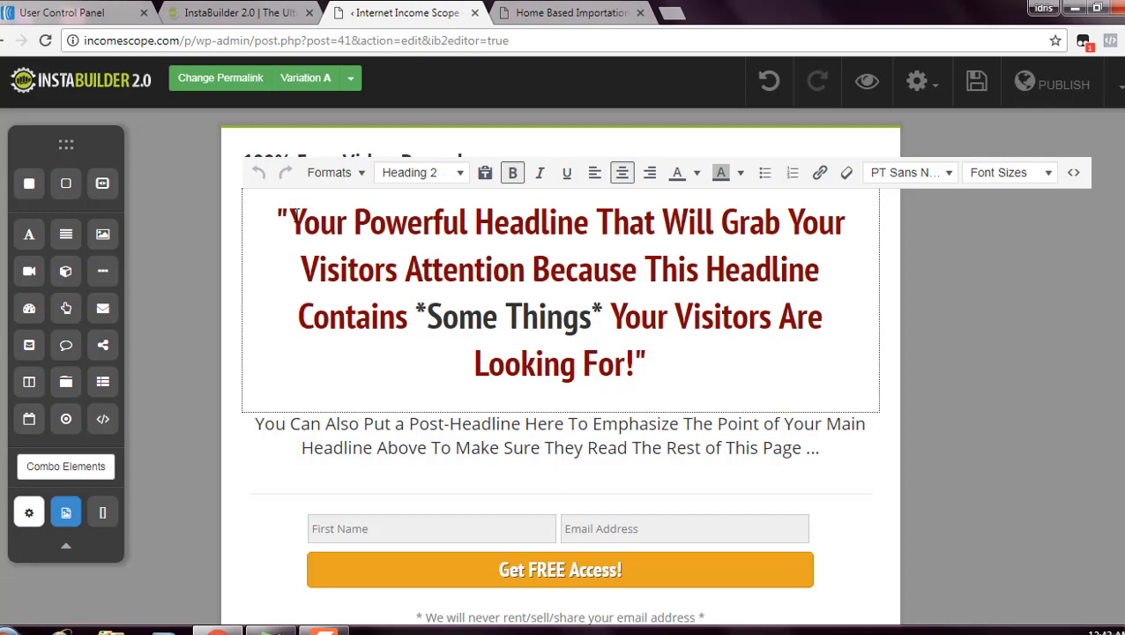
key(ctrl+v)
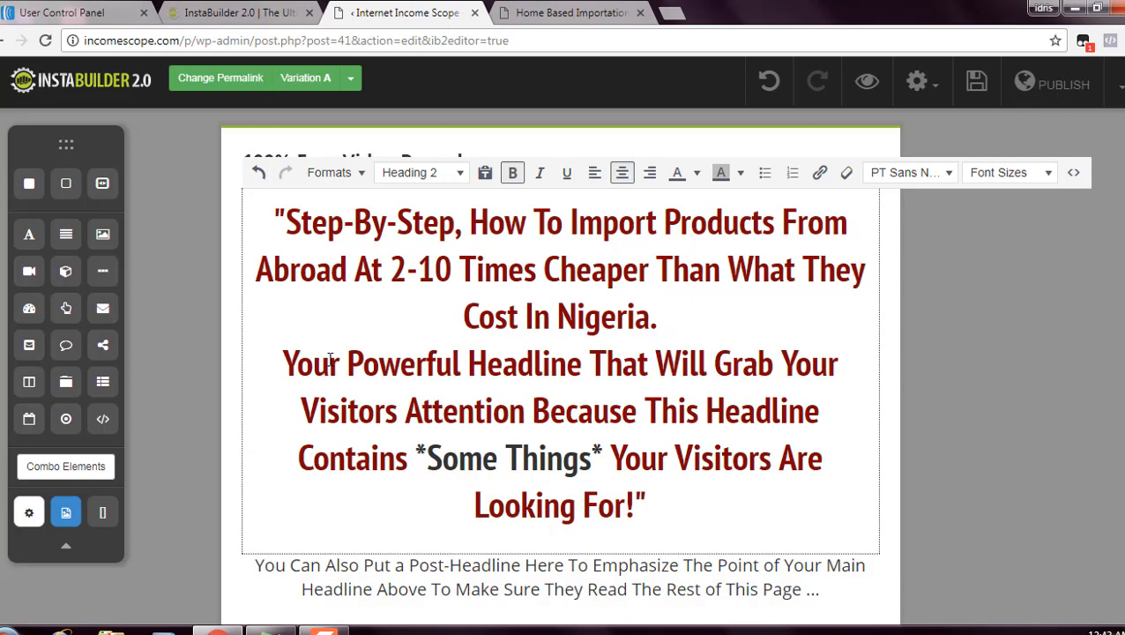
drag(284, 356, 626, 586)
key(BackSpace)
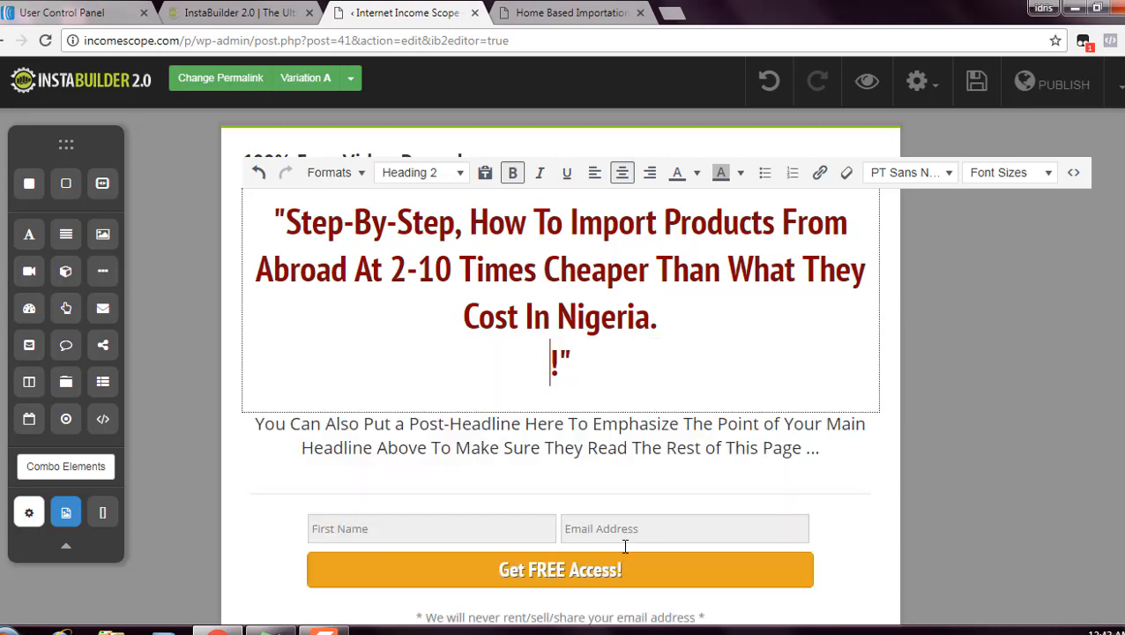
key(BackSpace)
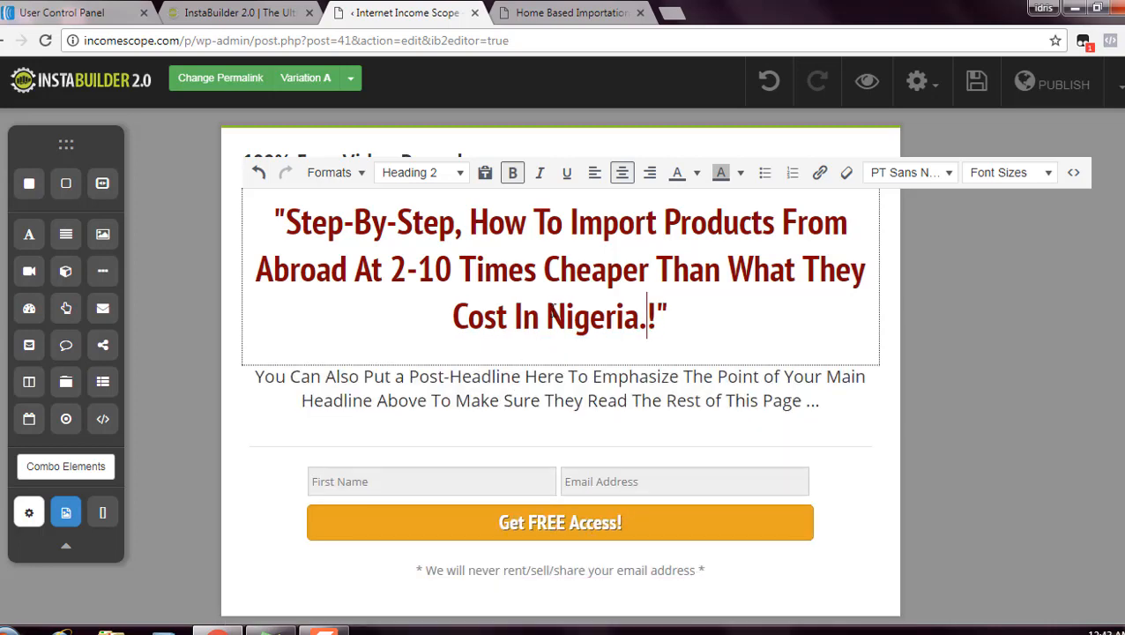
click(553, 466)
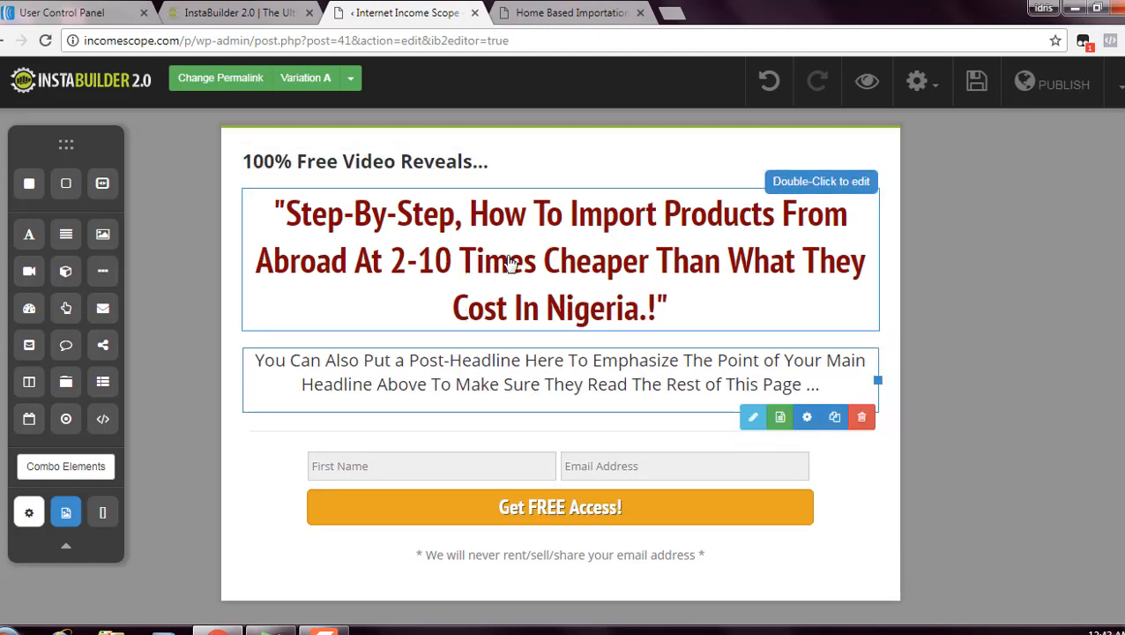
click(455, 217)
click(455, 218)
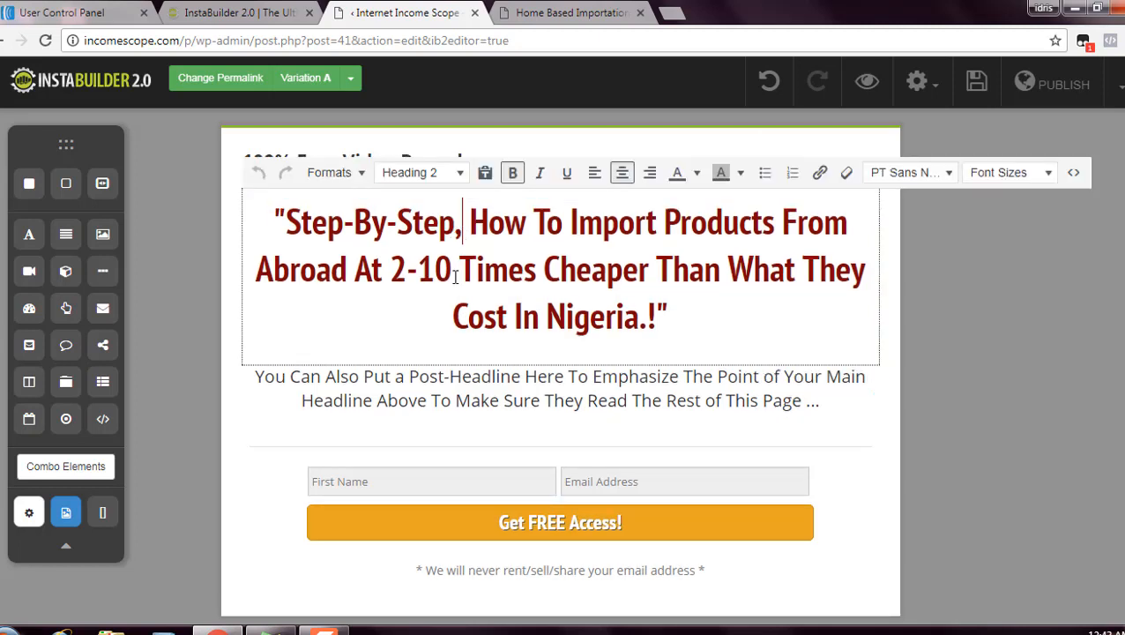
click(535, 413)
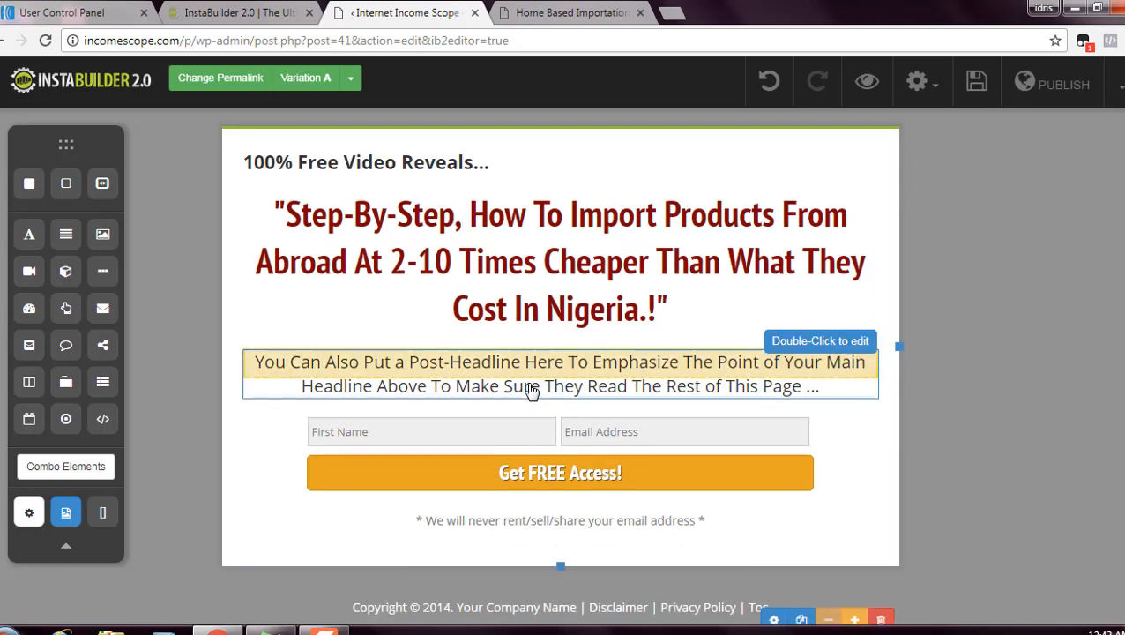
Step: Replace the post-headline text with the note's "This Is So Simple... Your Grandma Can Do It."
double_click(532, 392)
click(270, 628)
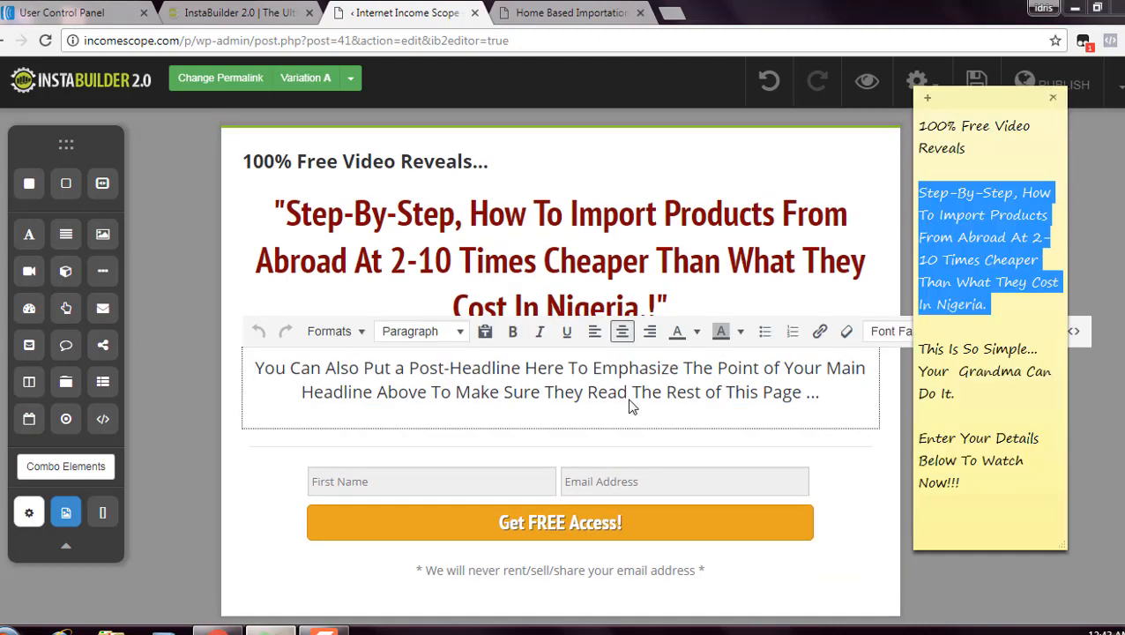
drag(977, 388, 915, 351)
key(ctrl+c)
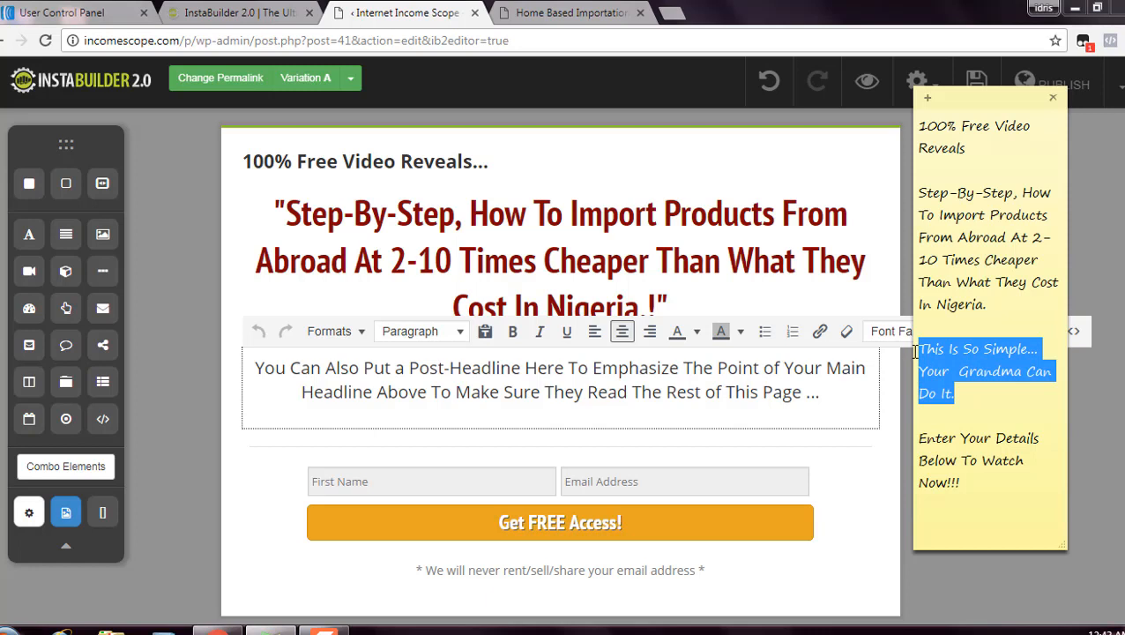
click(831, 389)
key(ctrl+a)
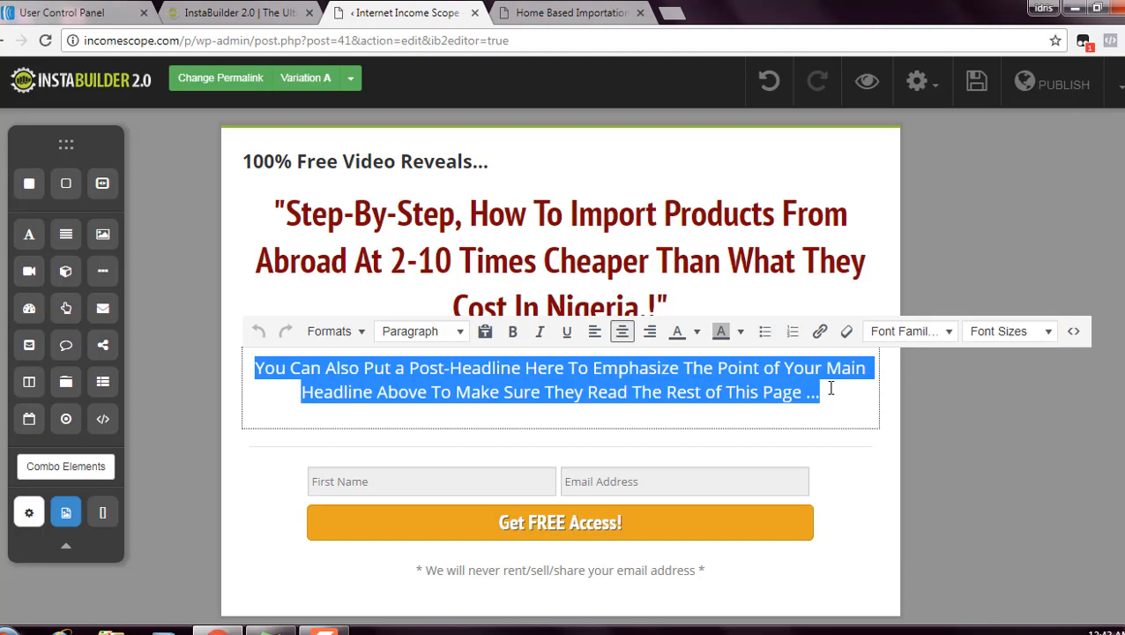
key(ctrl+v)
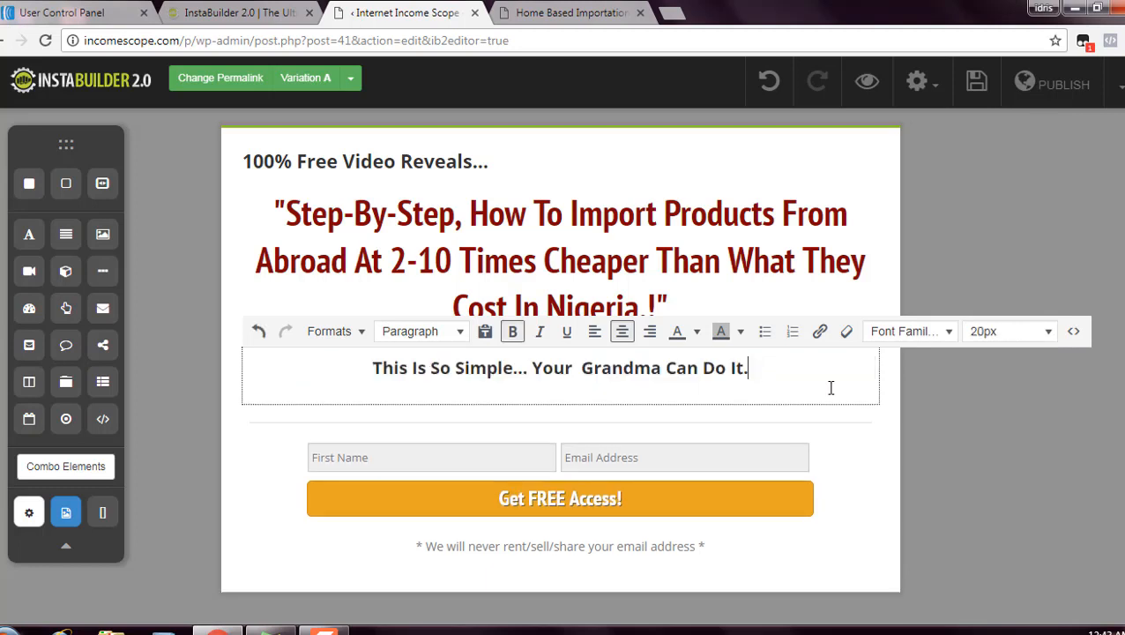
Step: Delete the horizontal divider between the post-headline and the opt-in form
click(678, 421)
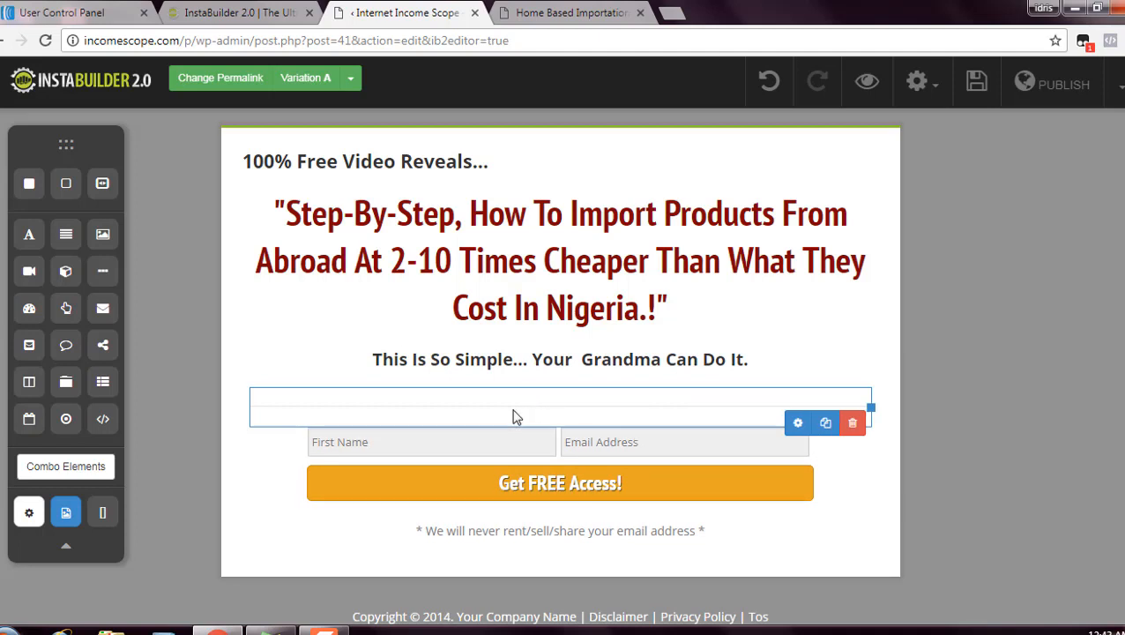
click(857, 426)
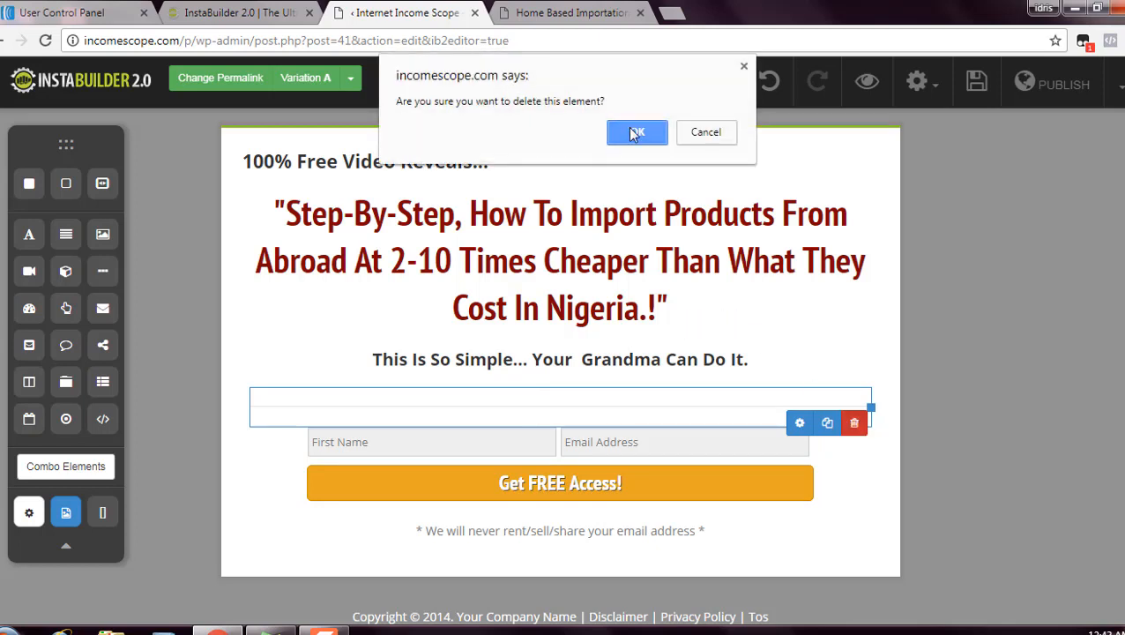
click(635, 133)
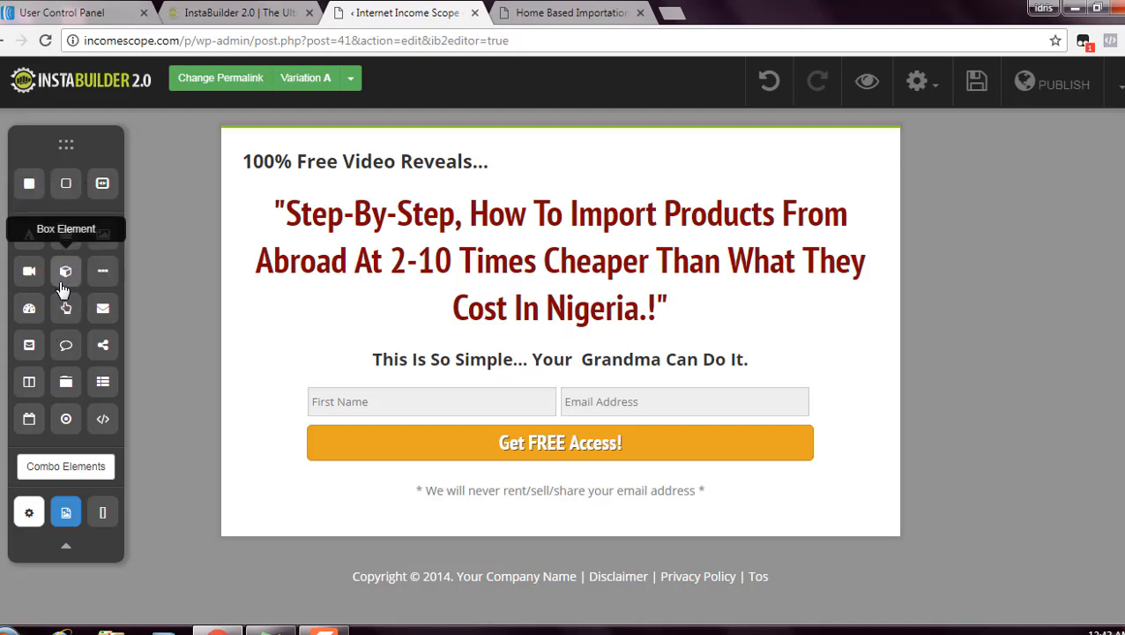
Step: Insert a box element between the post-headline and the opt-in form and shrink its height to a thin strip
drag(61, 289, 492, 403)
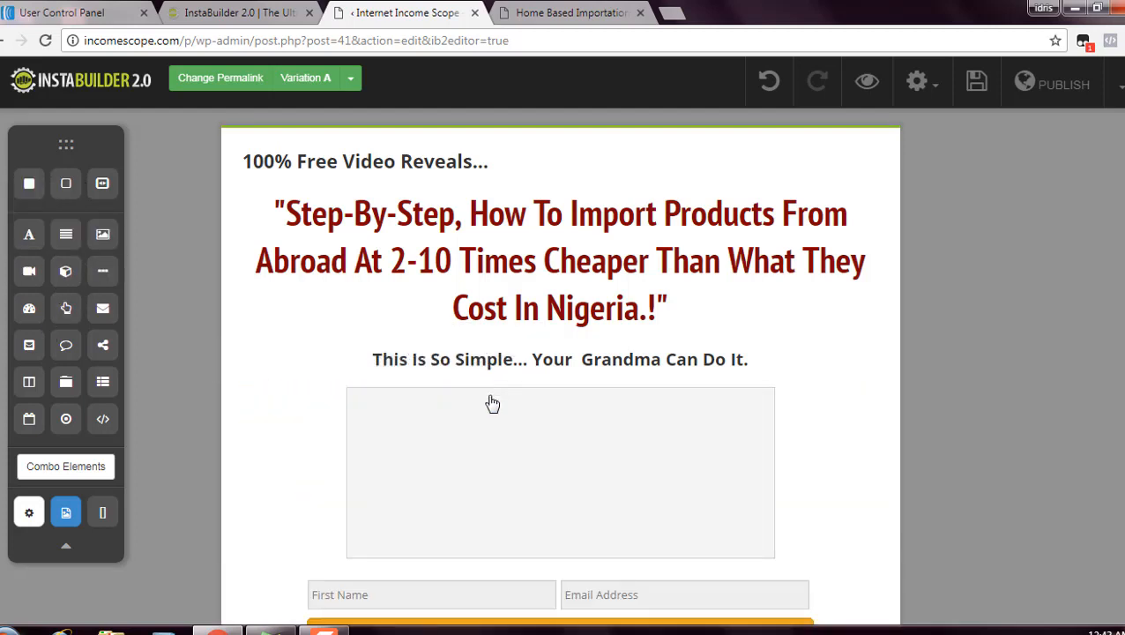
mouse_move(545, 534)
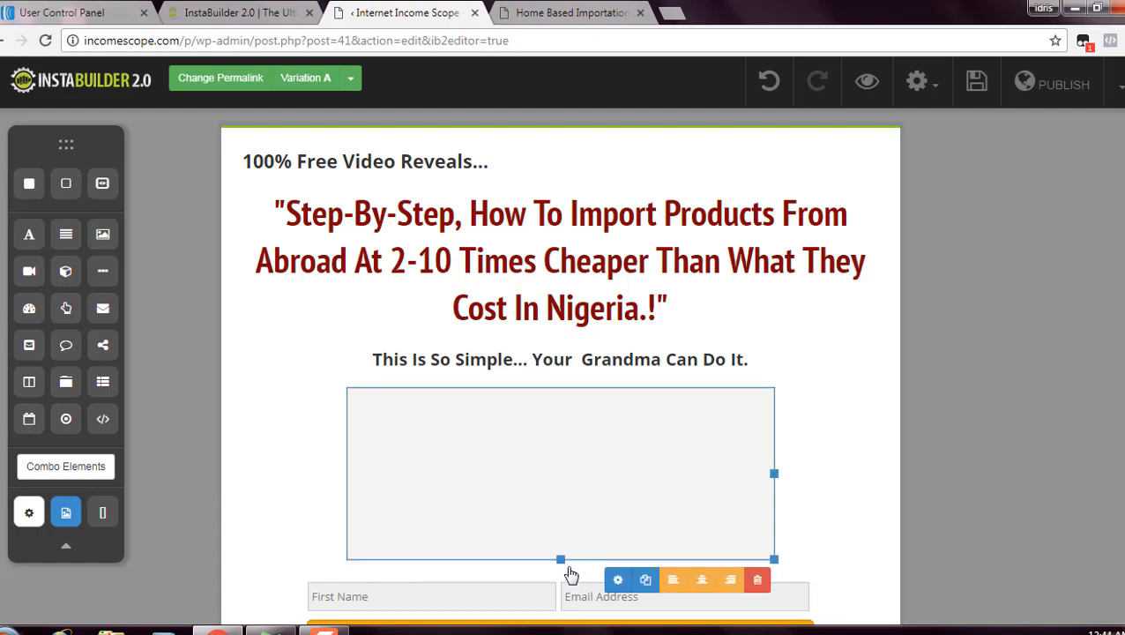
drag(562, 558, 557, 422)
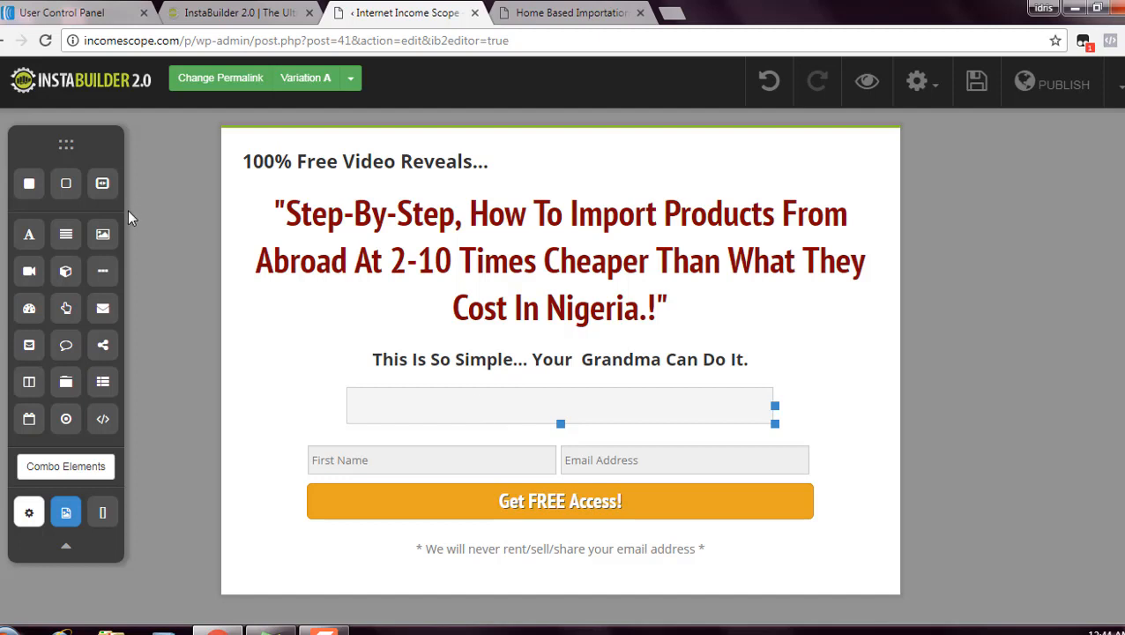
Step: Try adding a title element inside the thin box and set its text style to Heading 5
drag(29, 234, 459, 410)
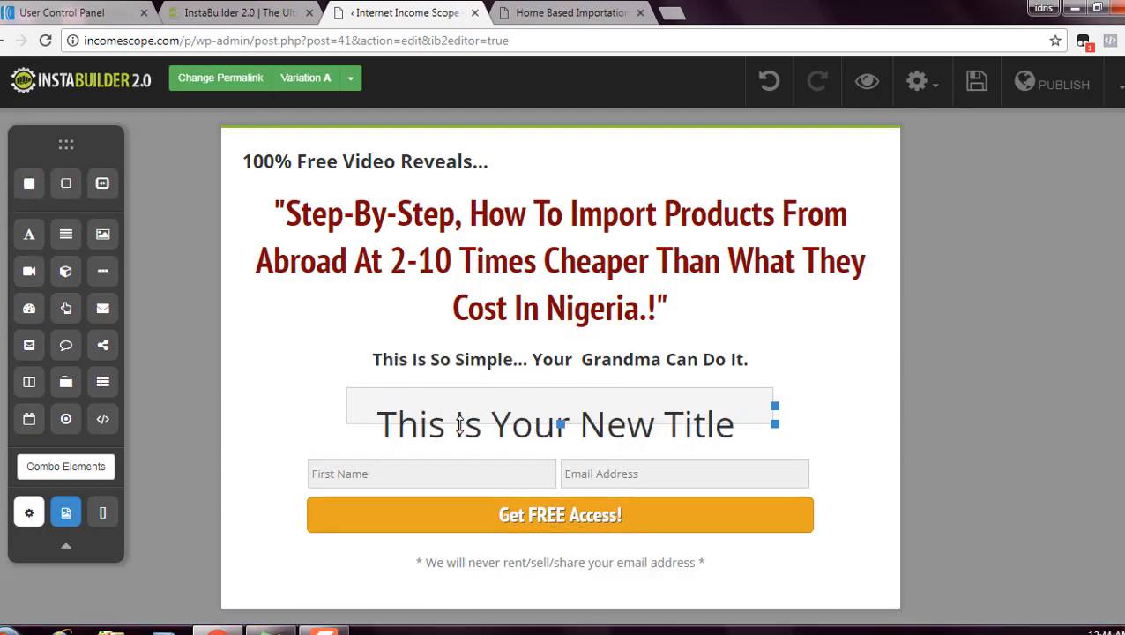
click(442, 443)
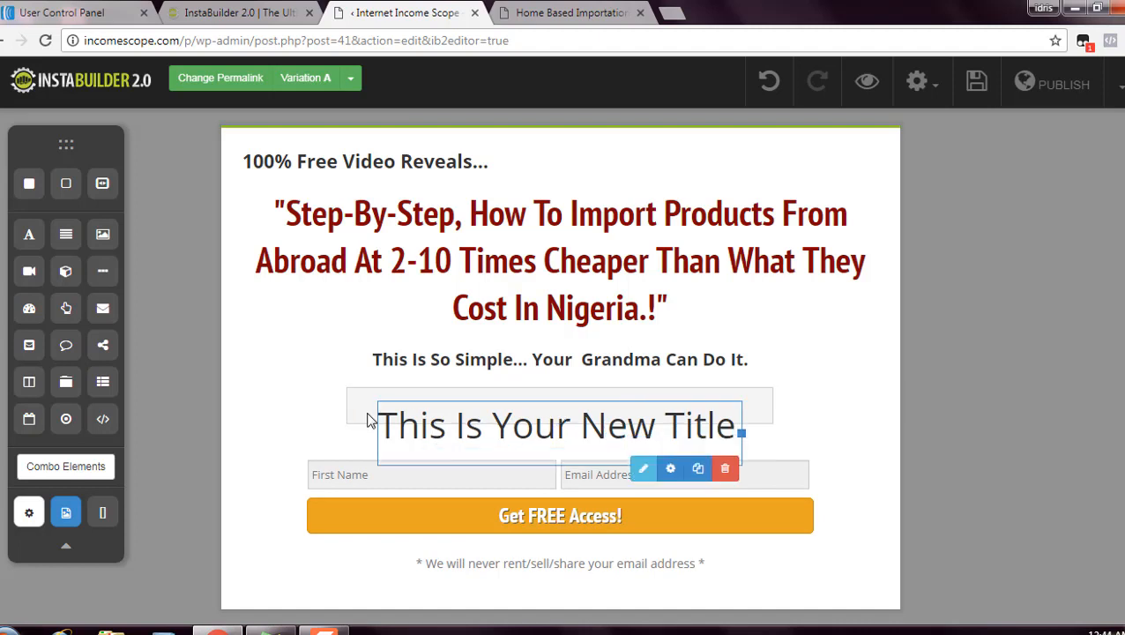
double_click(497, 436)
key(ctrl+a)
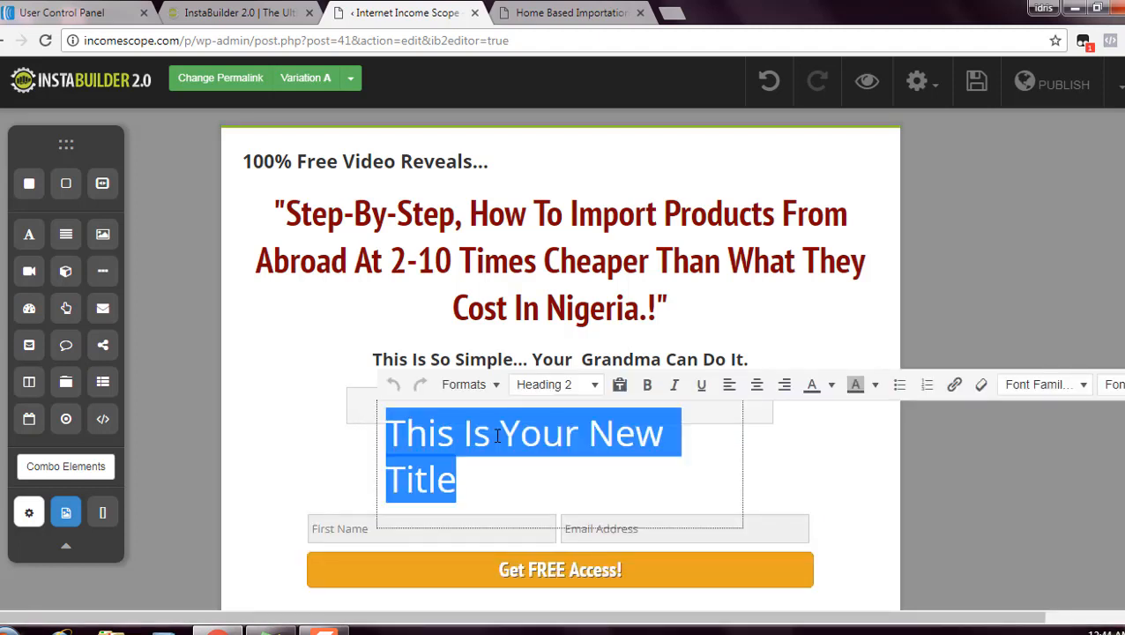
click(534, 384)
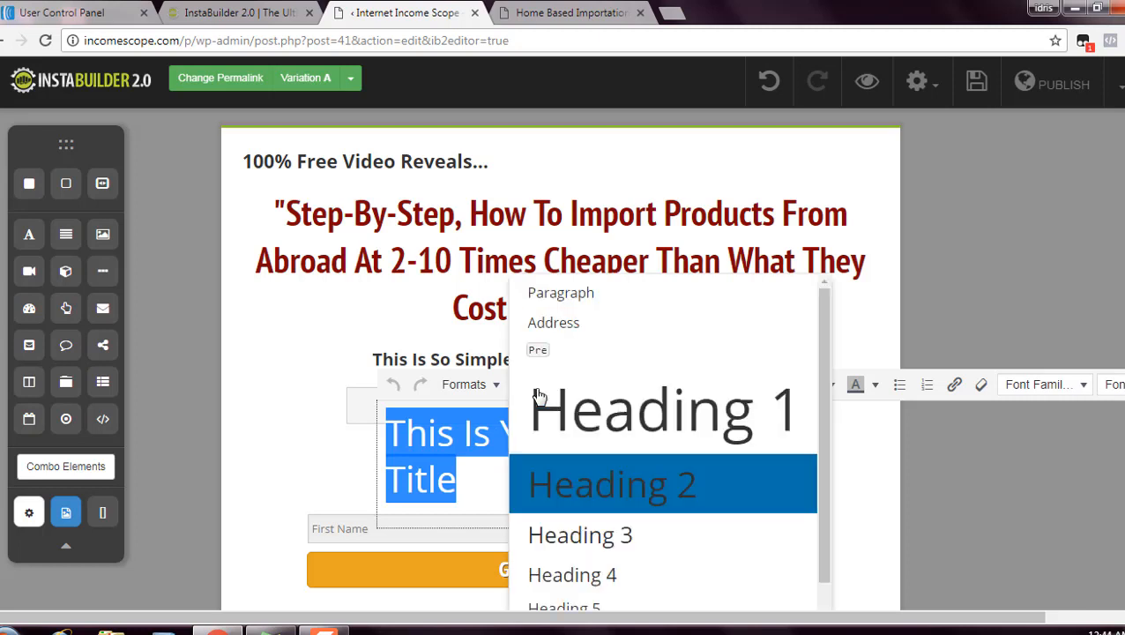
click(587, 609)
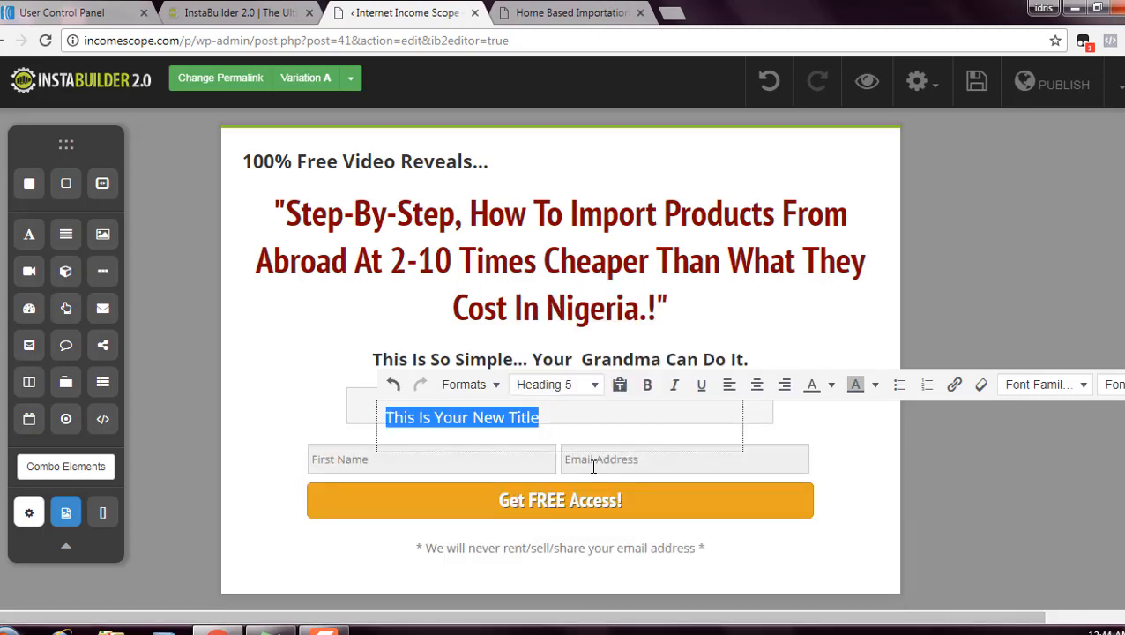
click(560, 435)
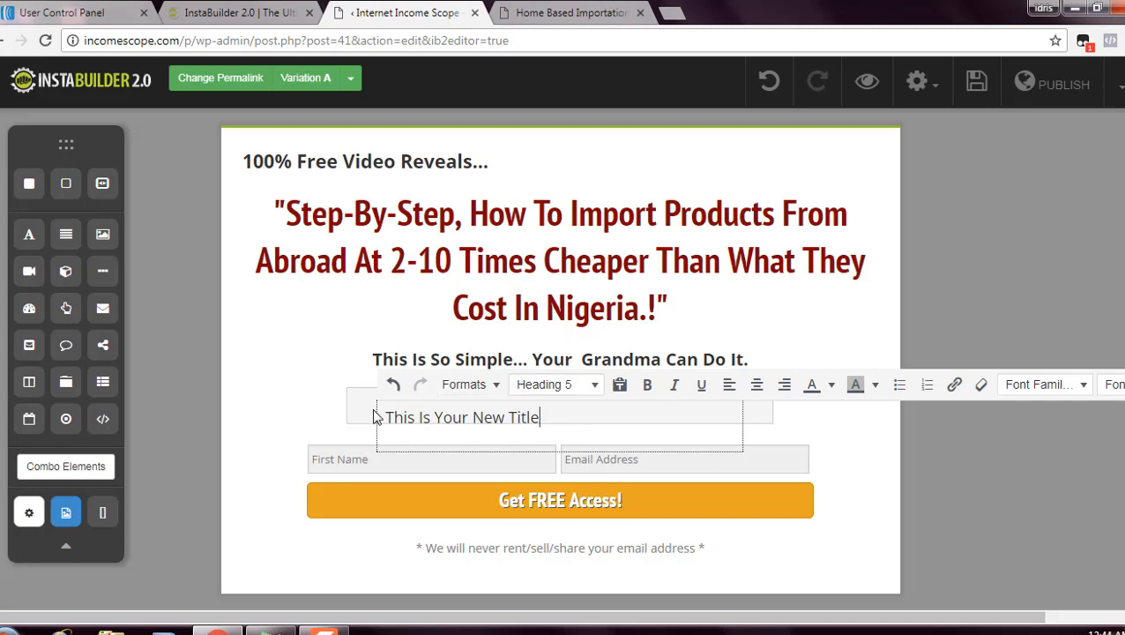
triple_click(620, 401)
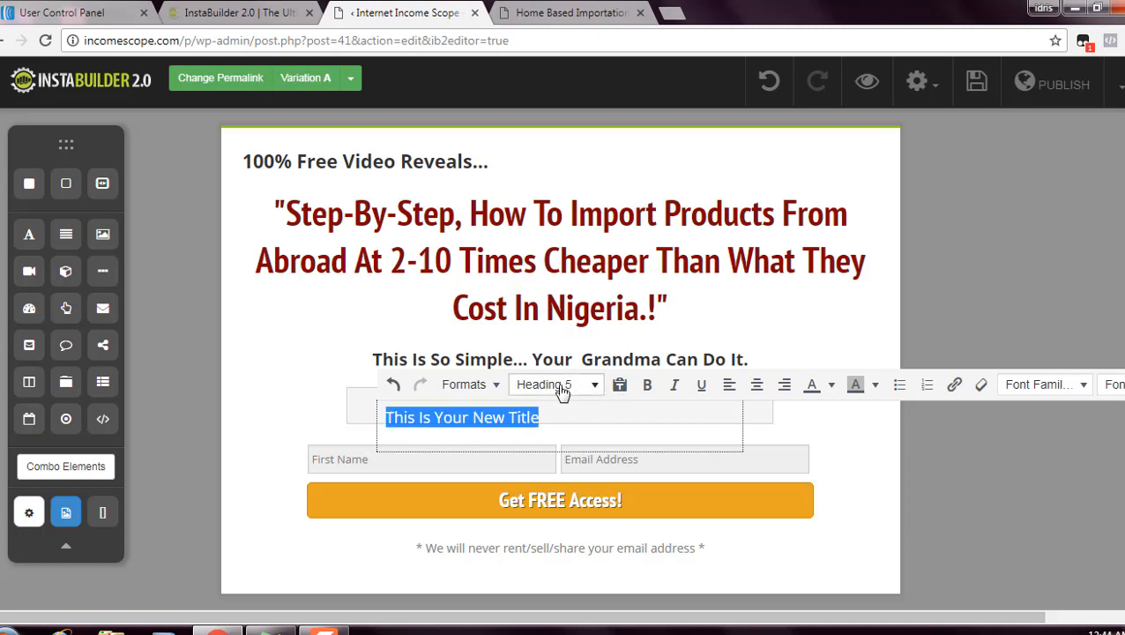
click(532, 385)
Step: Delete the thin box between the post-headline and the opt-in form, together with the title inside it
click(358, 409)
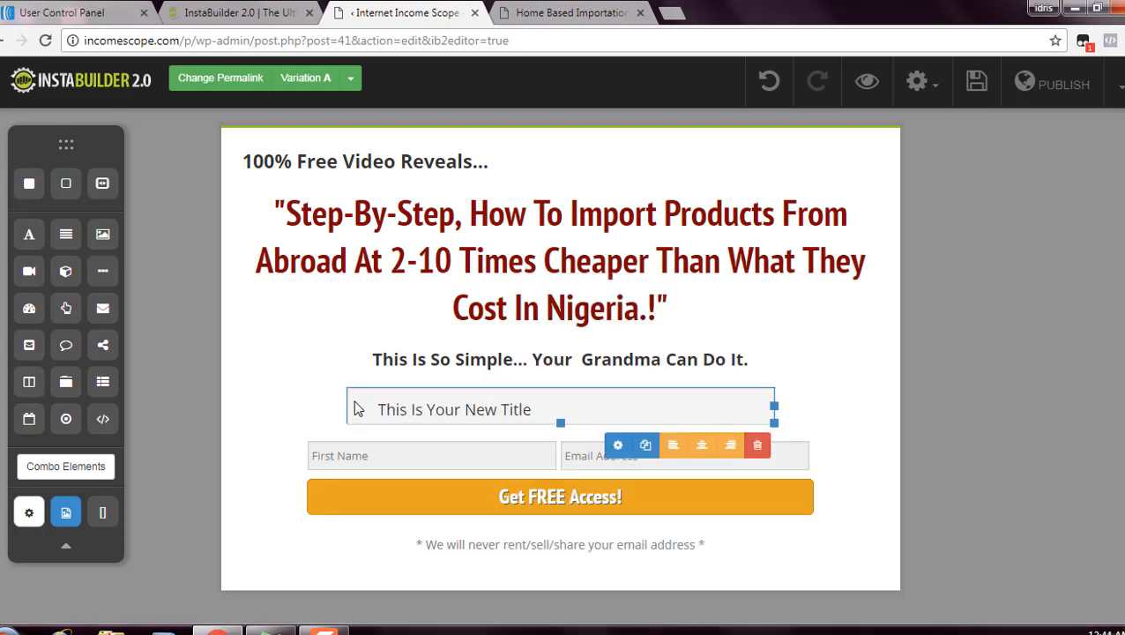
click(758, 448)
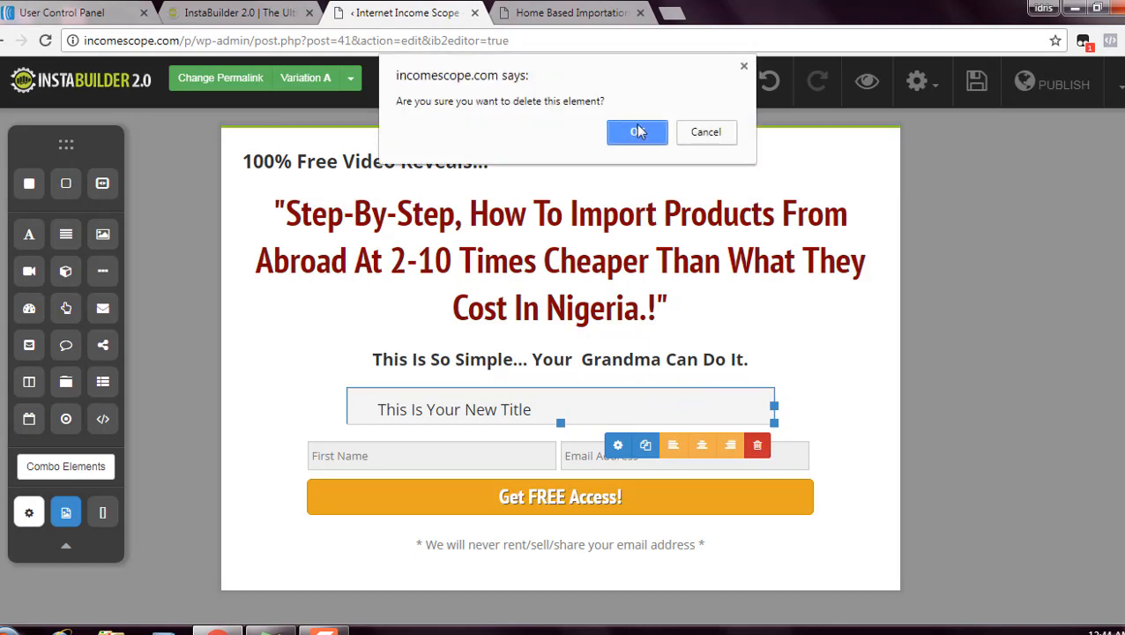
click(637, 134)
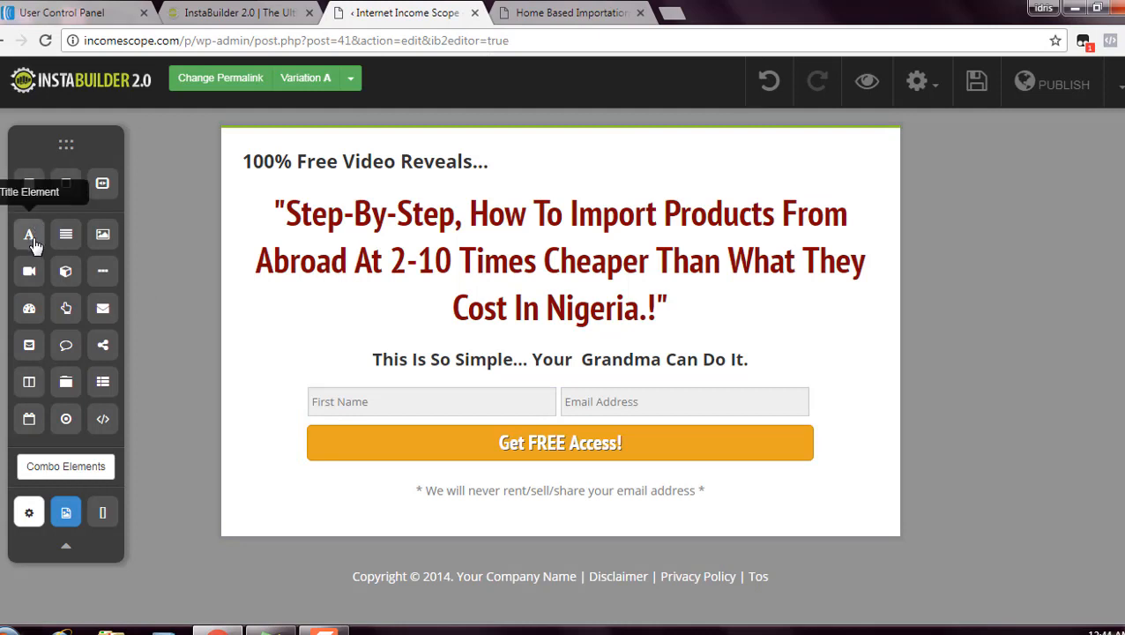
Step: Narrow the opt-in form so its two fields stack vertically, and narrow the page's white content section to about two-thirds of its width
click(432, 403)
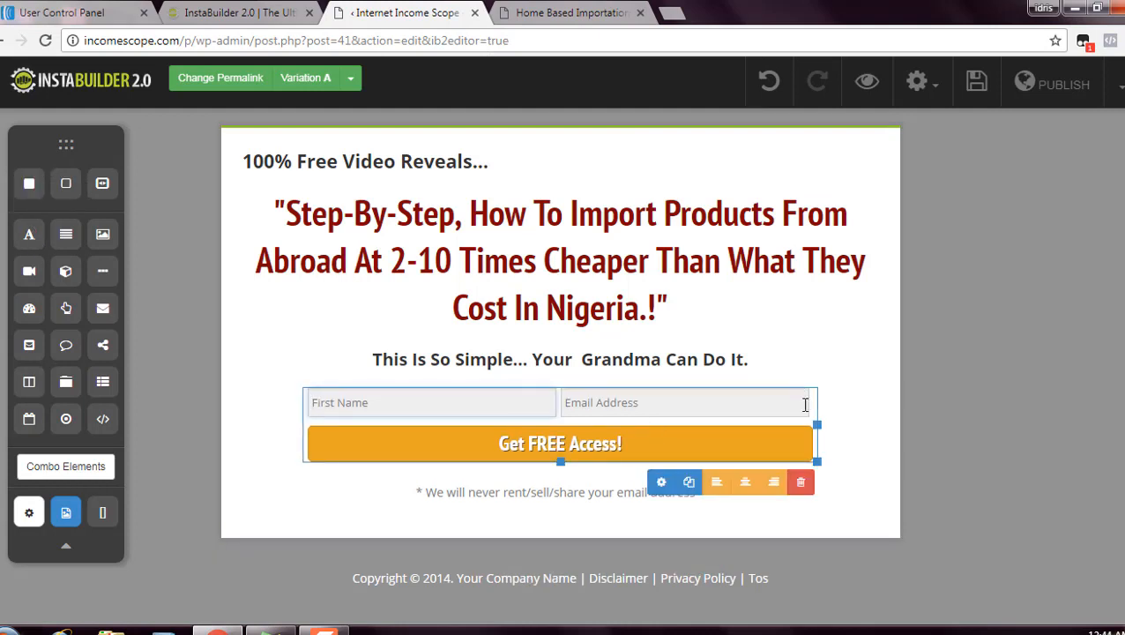
drag(817, 429, 739, 432)
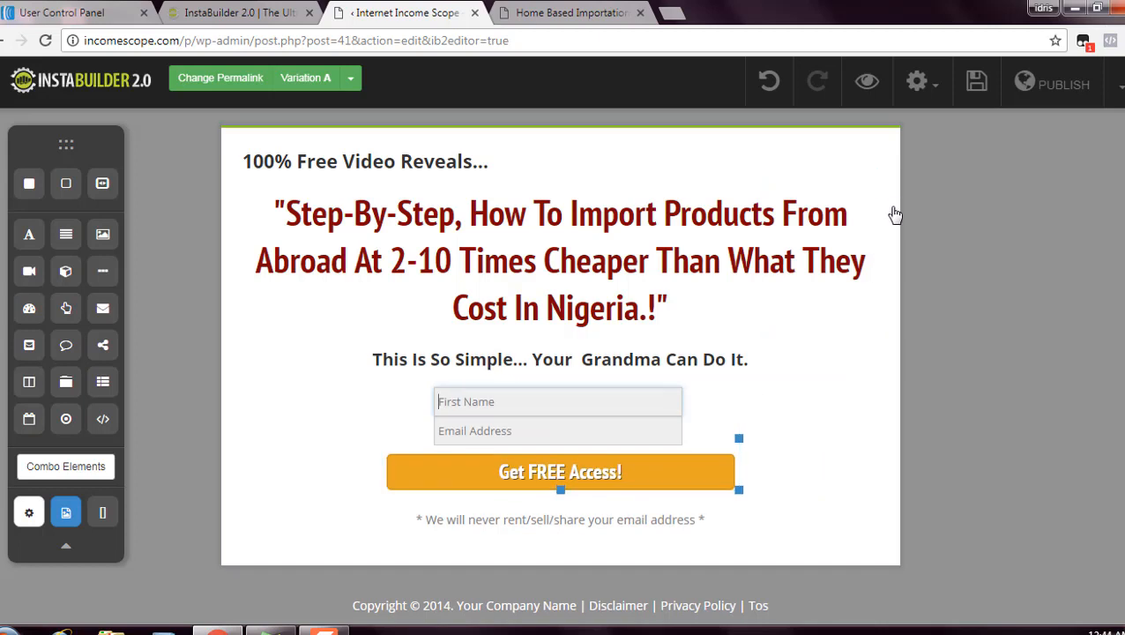
click(905, 289)
drag(897, 346, 823, 359)
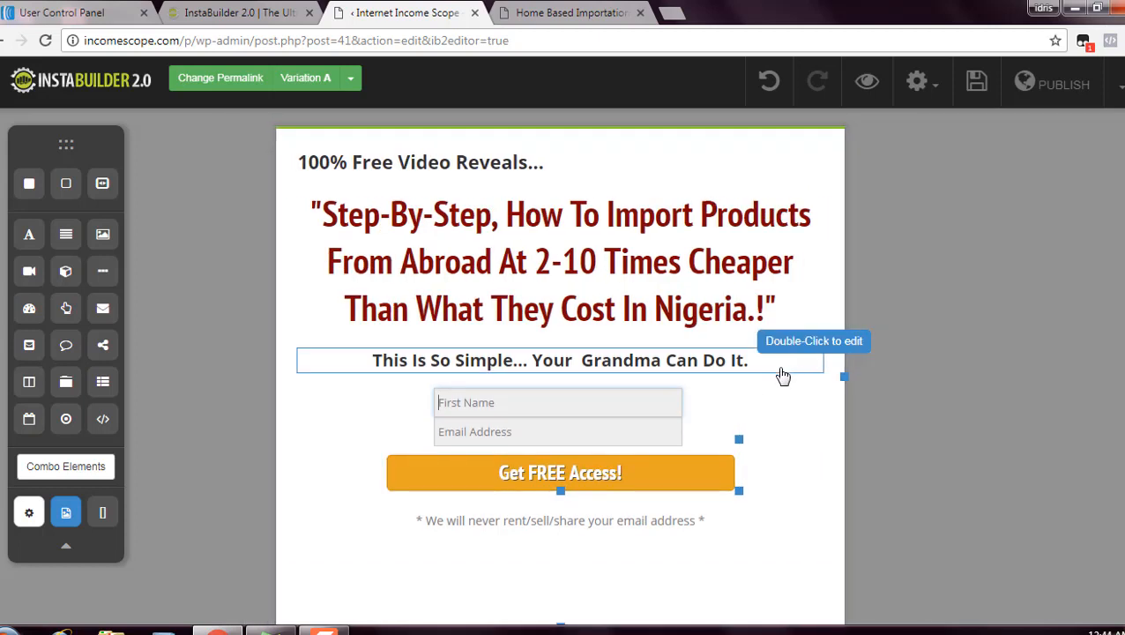
drag(731, 380, 678, 380)
scroll(560, 352, down, 2)
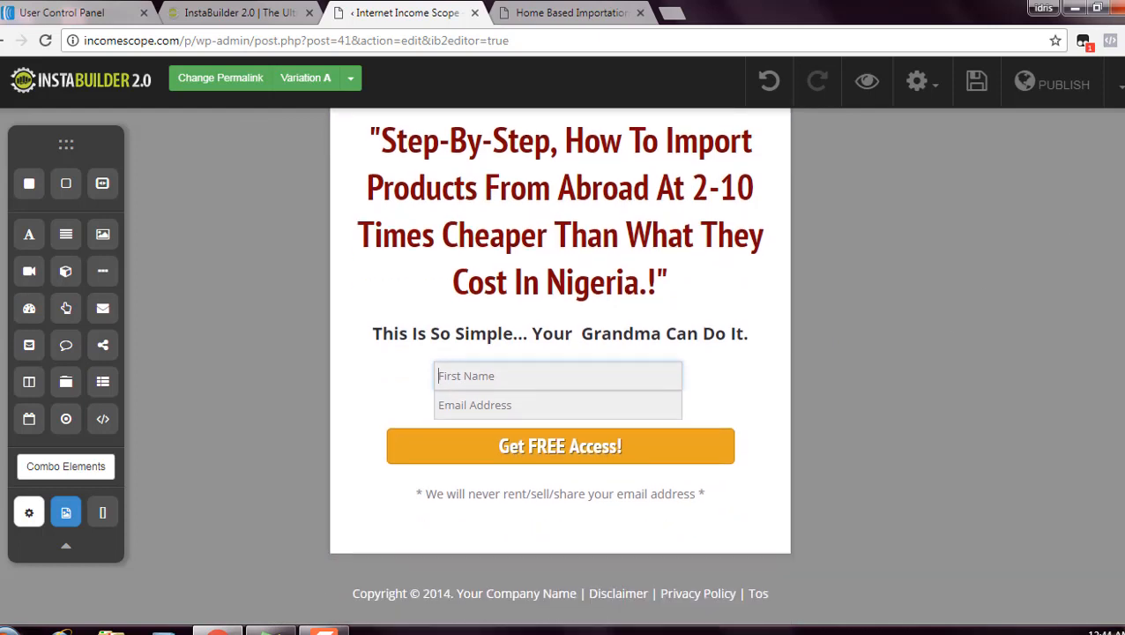
scroll(1028, 247, up, 1)
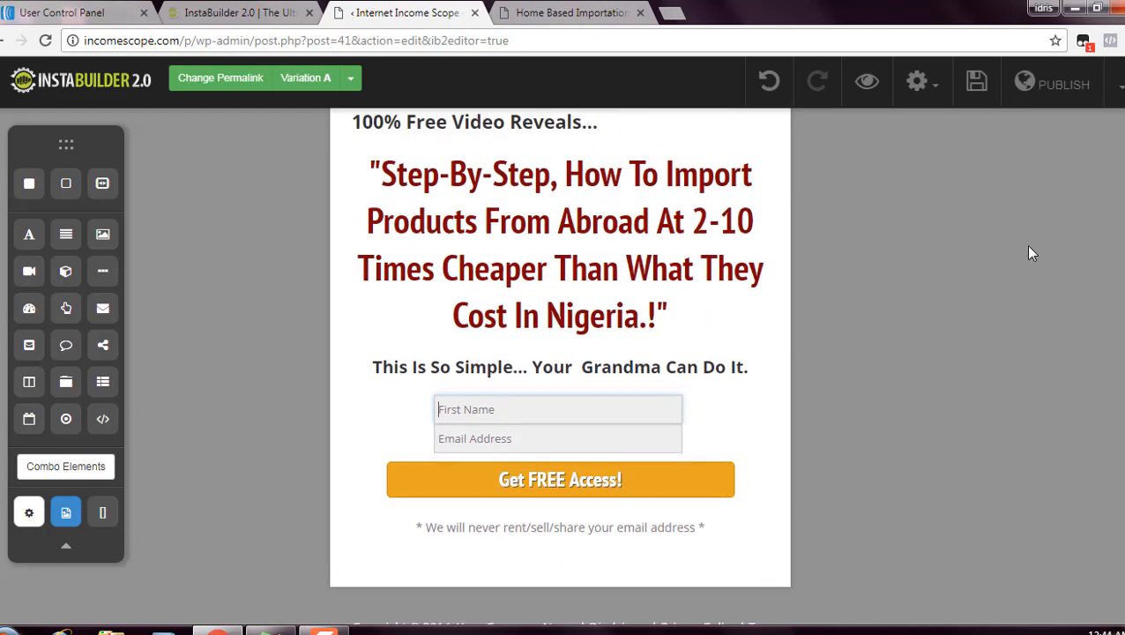
Step: Narrow the opt-in form further so the Get FREE Access! button is about as wide as the stacked fields
click(728, 487)
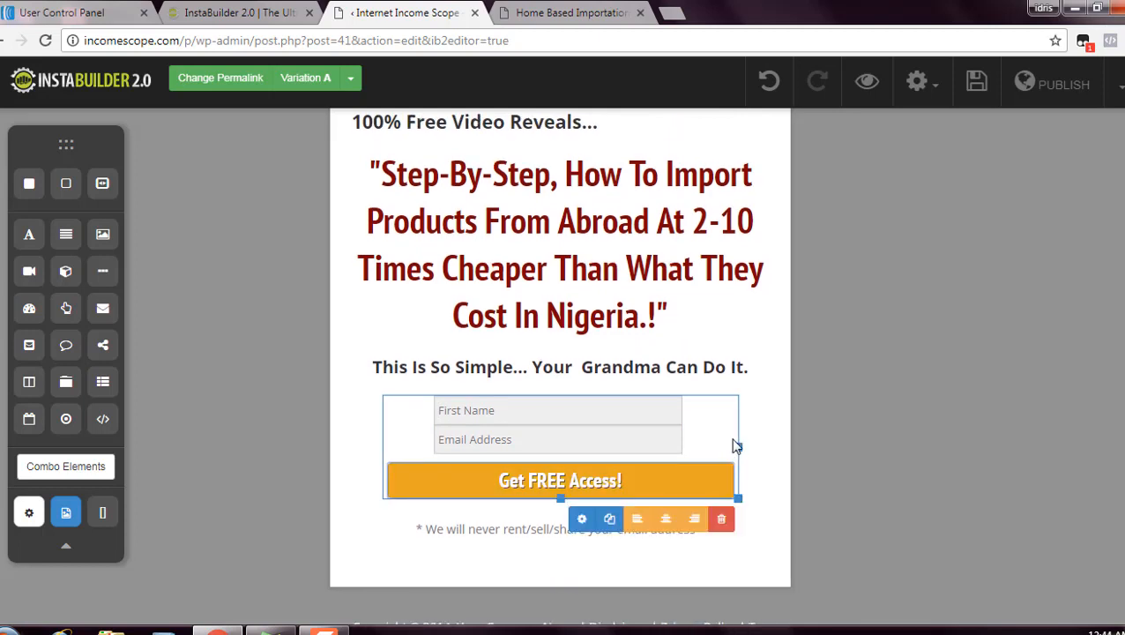
drag(737, 446, 613, 453)
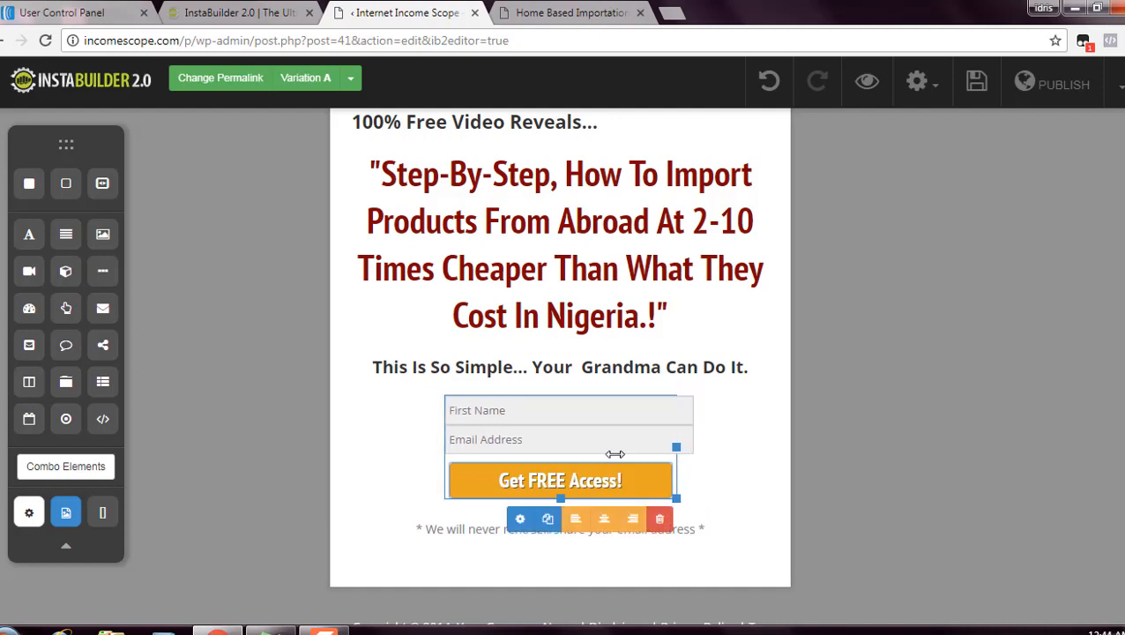
click(713, 464)
click(664, 492)
drag(690, 448, 705, 448)
click(703, 465)
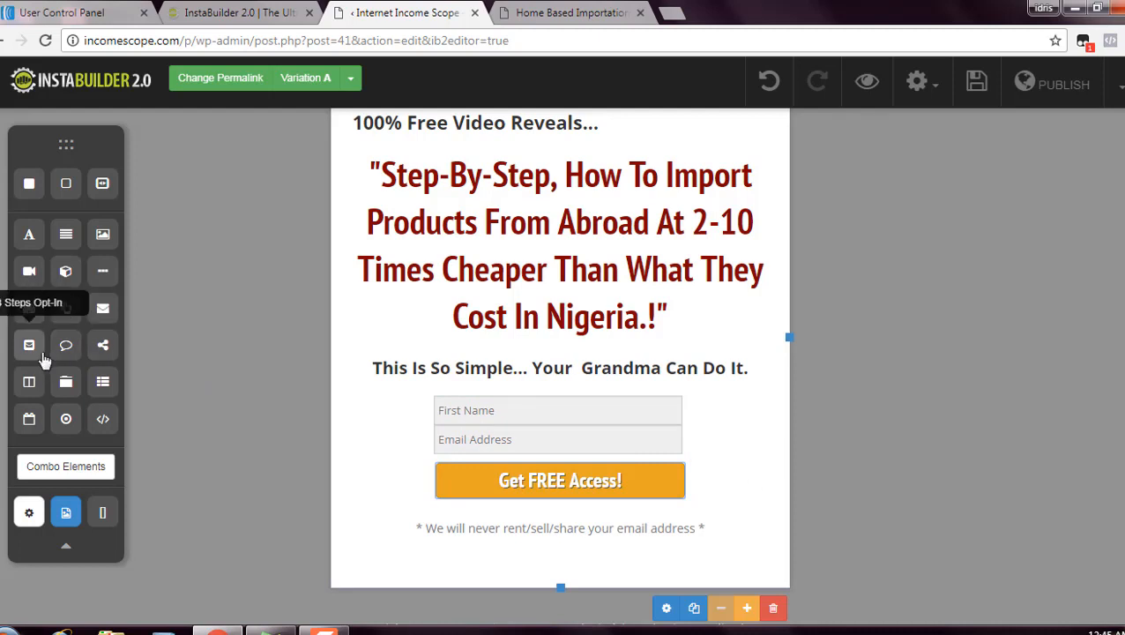
drag(29, 270, 545, 400)
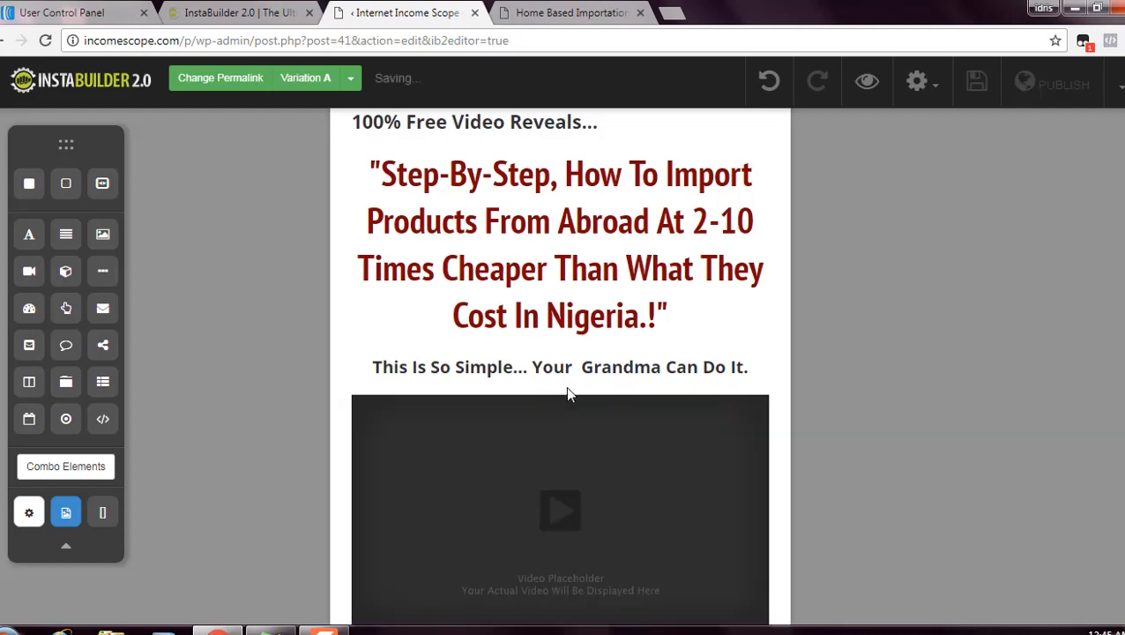
mouse_move(601, 460)
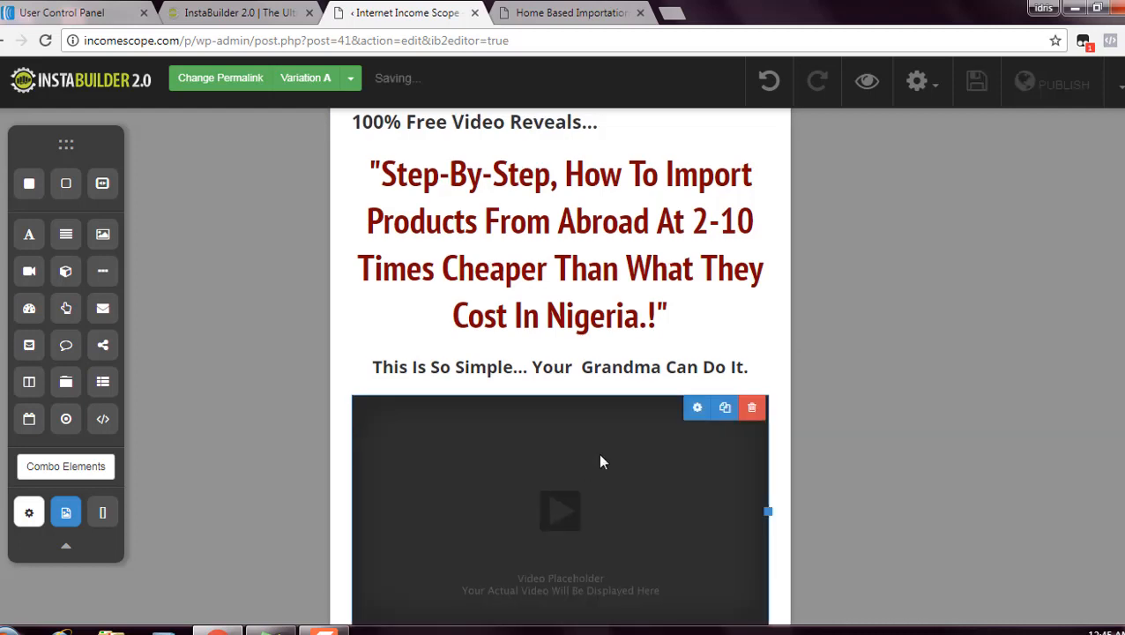
click(751, 408)
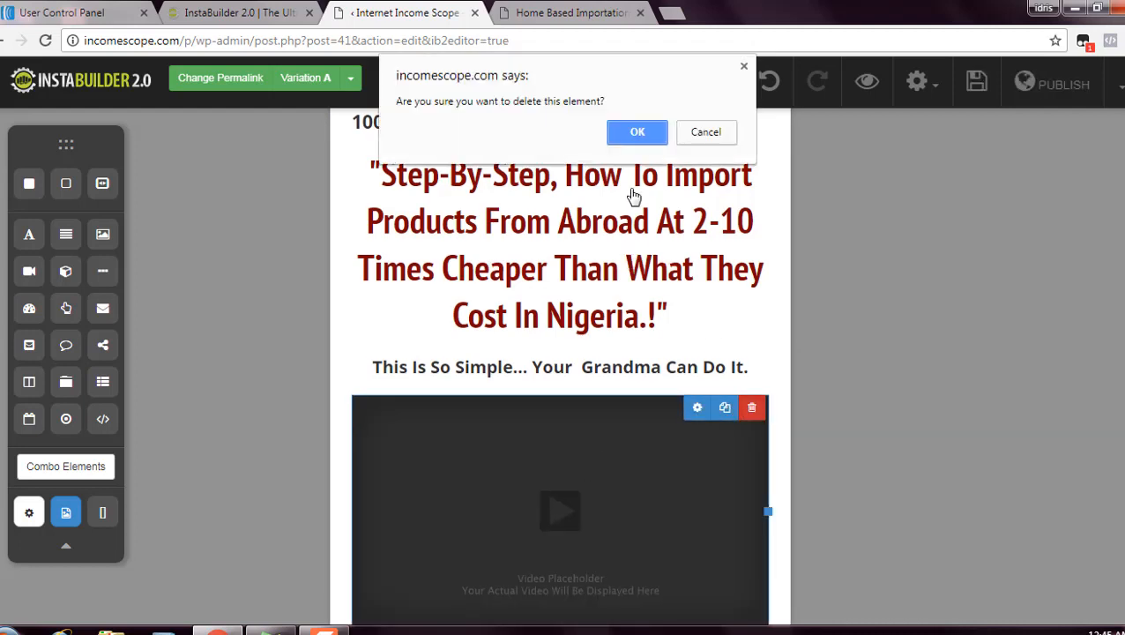
click(629, 137)
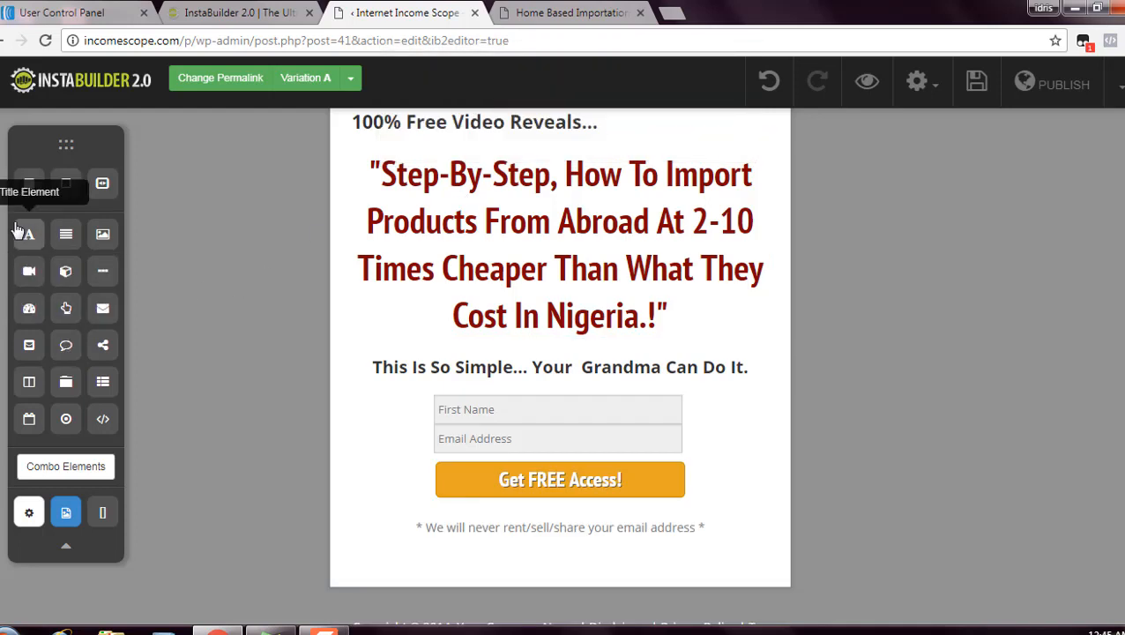
Step: Insert a title element between the post-headline and the opt-in form, with the sticky note's text "Enter Your Details Below To Watch Now!!!"
drag(30, 234, 516, 401)
click(527, 426)
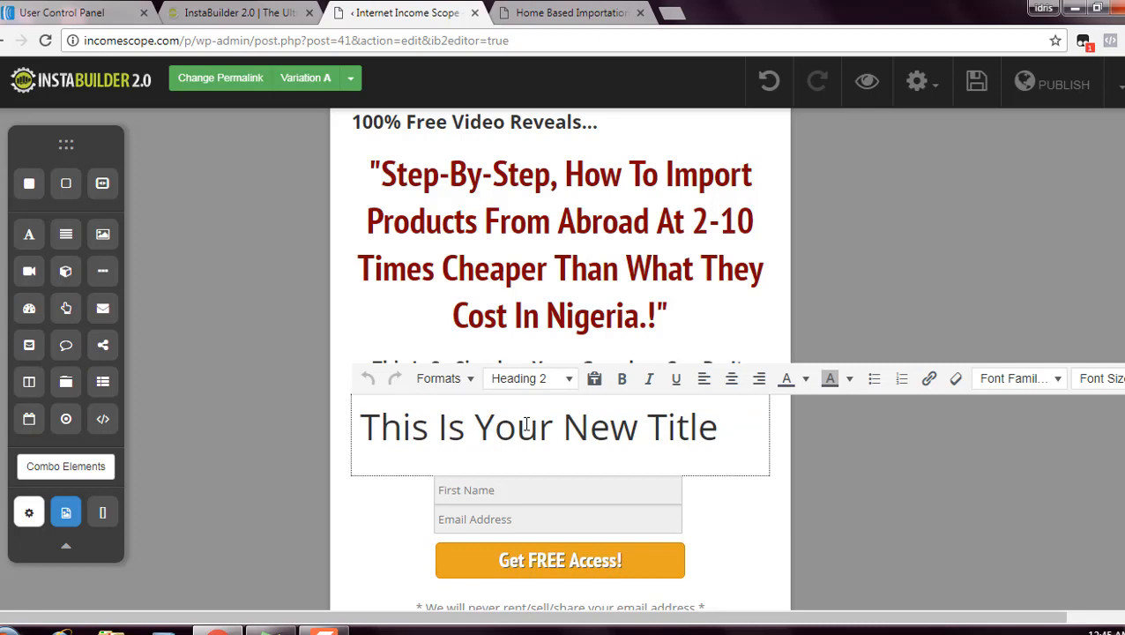
triple_click(526, 426)
click(271, 628)
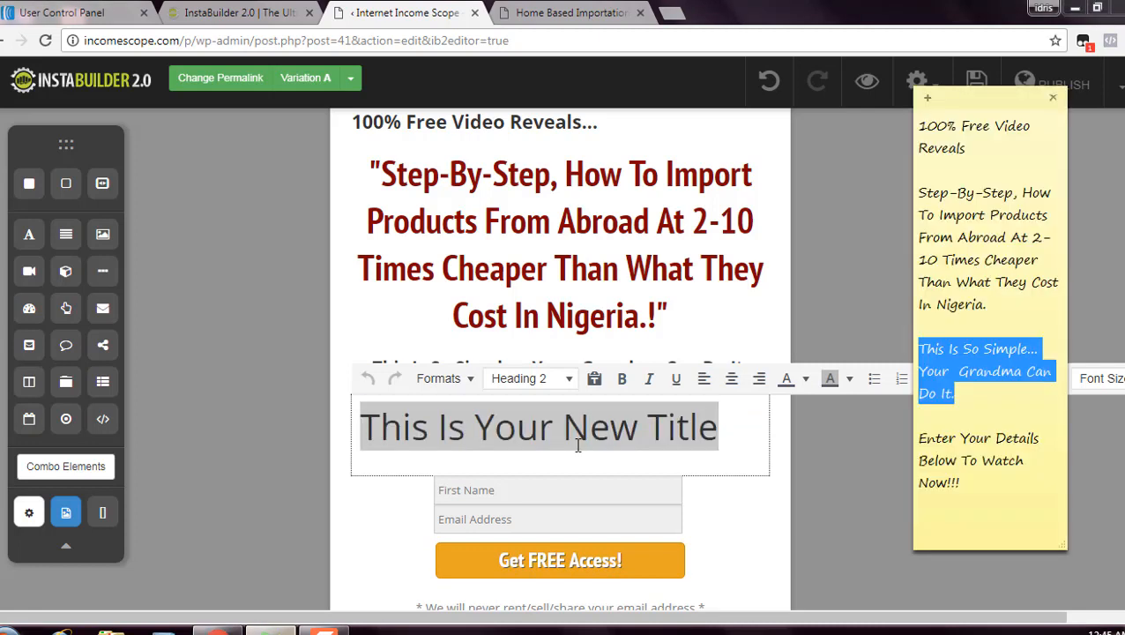
drag(984, 493, 919, 441)
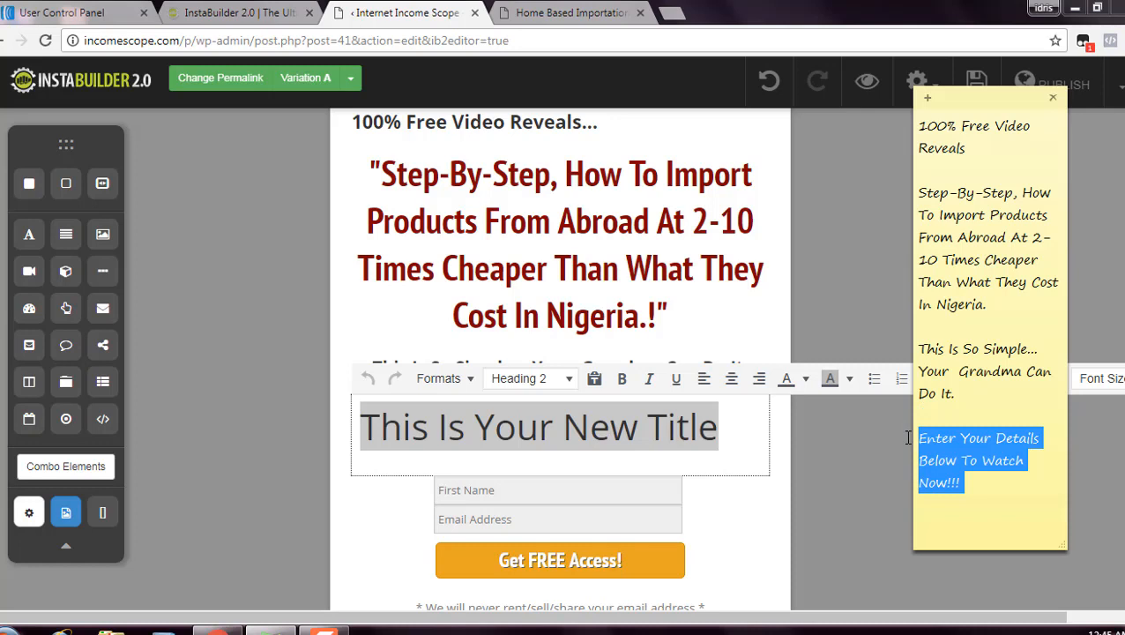
text(This Is So Simple... Your  Grandma Can Do It.)
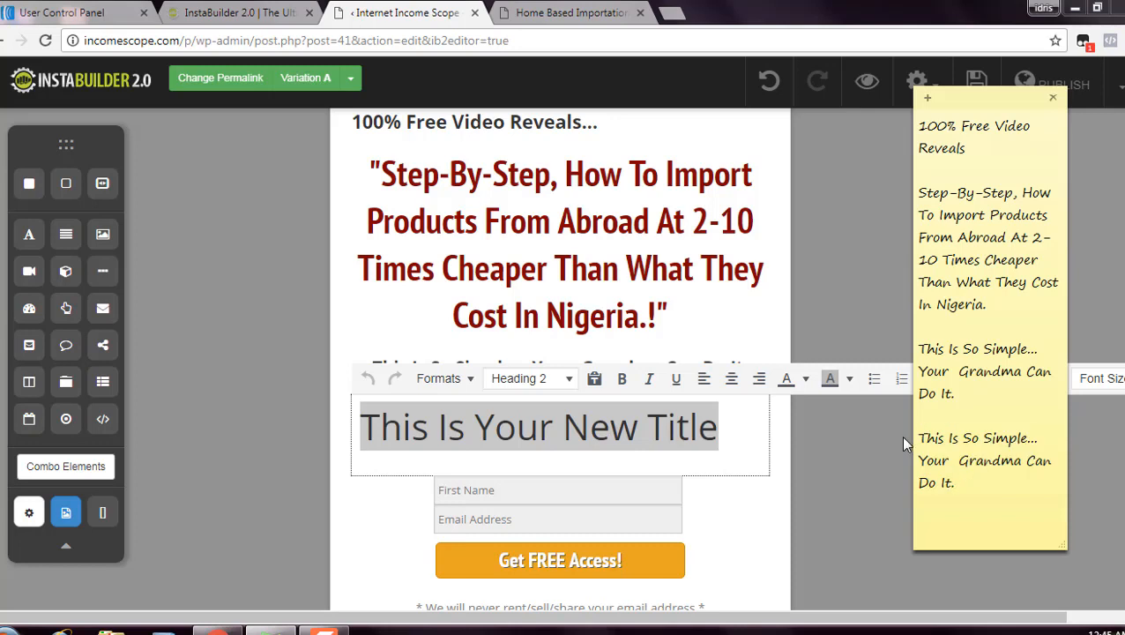
key(ctrl+z)
key(ctrl+c)
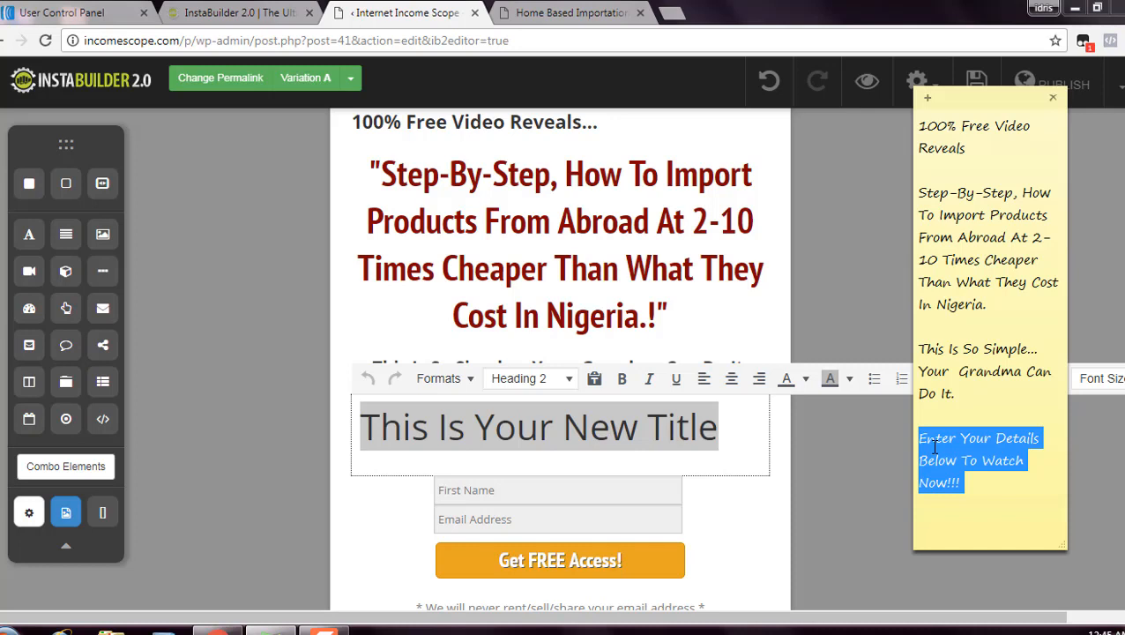
click(732, 428)
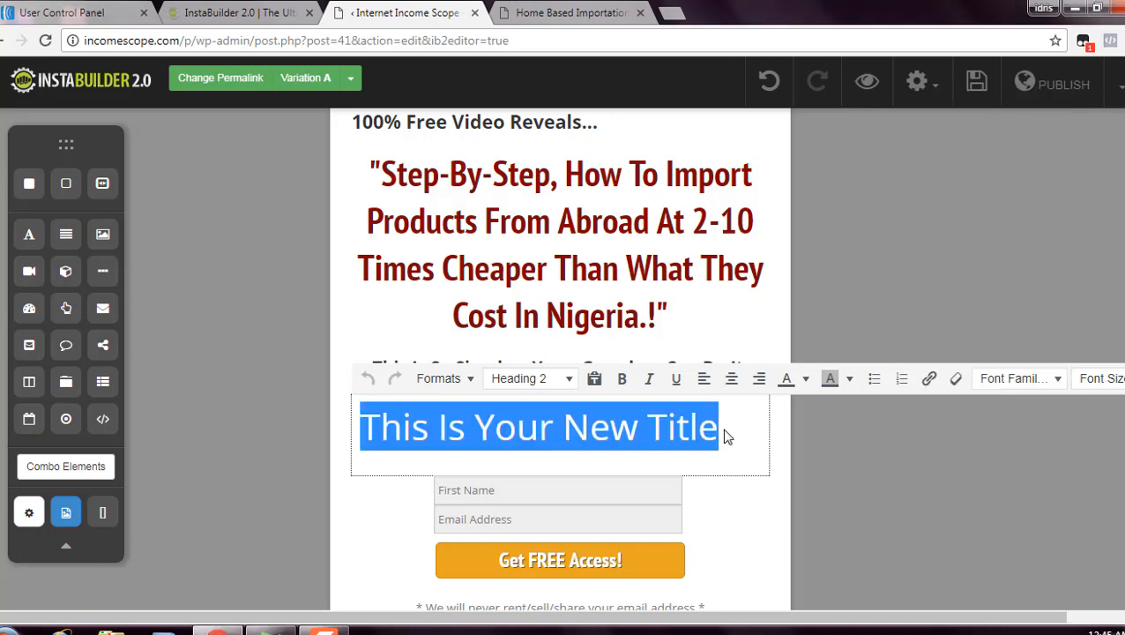
drag(725, 432, 357, 433)
key(ctrl+v)
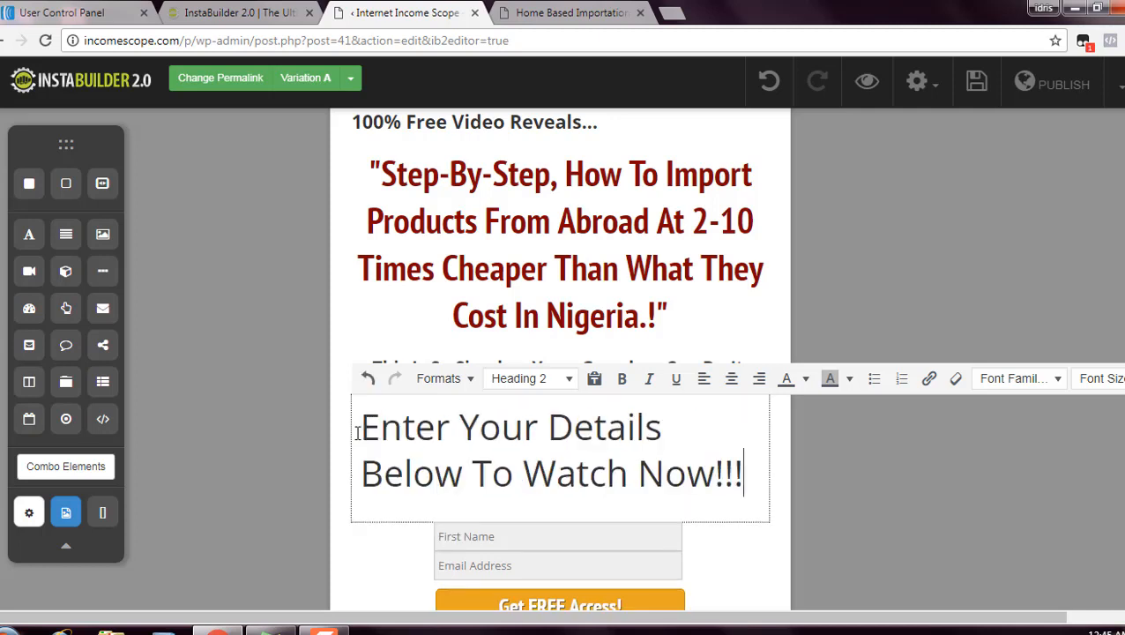
Step: Format the "Enter Your Details Below To Watch Now!!!" title as a centred, bold Paragraph and finish editing it
key(ctrl+a)
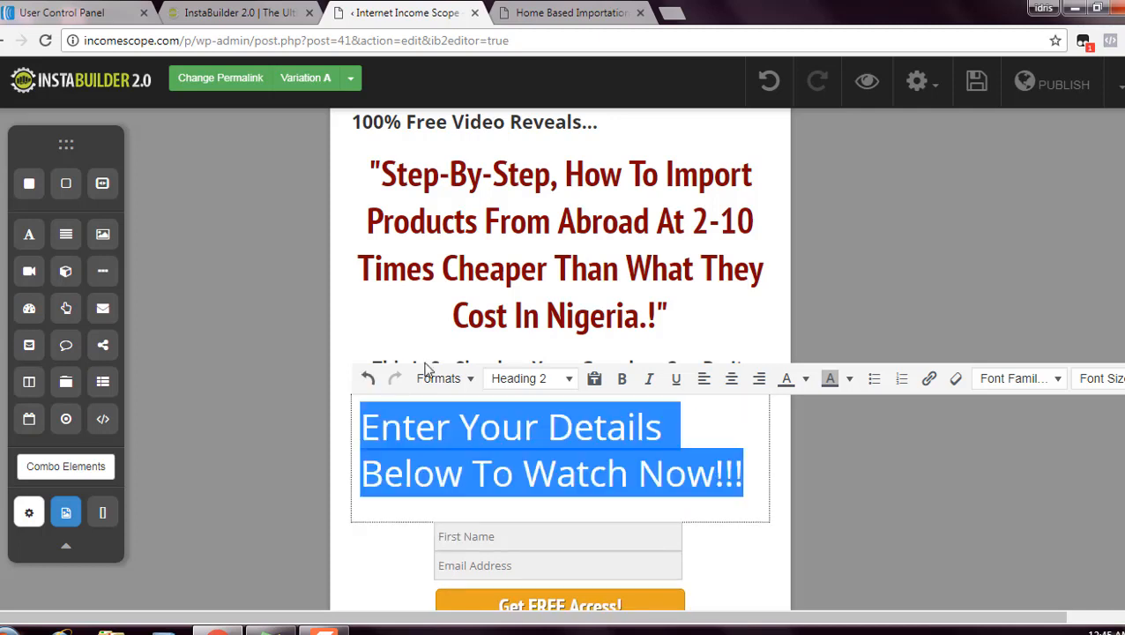
click(555, 385)
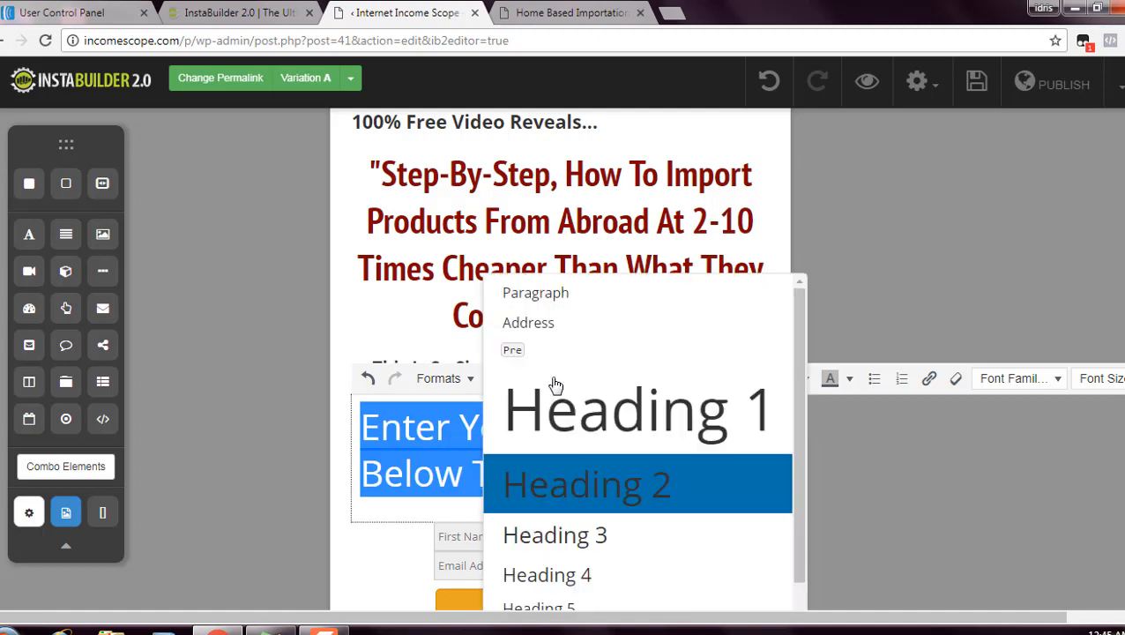
click(589, 295)
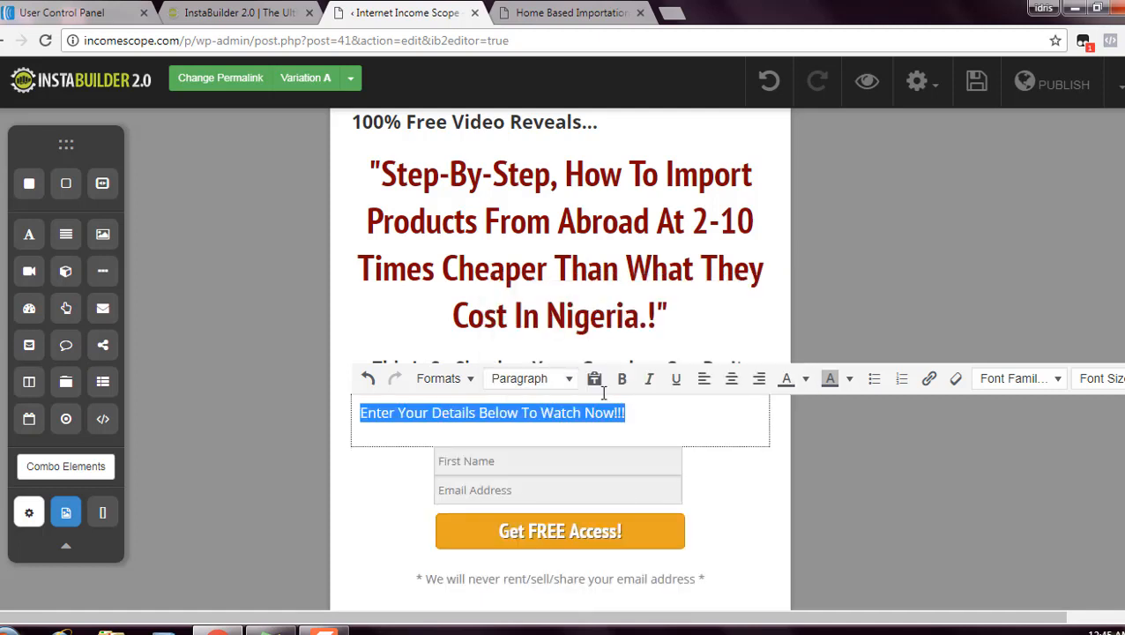
click(732, 381)
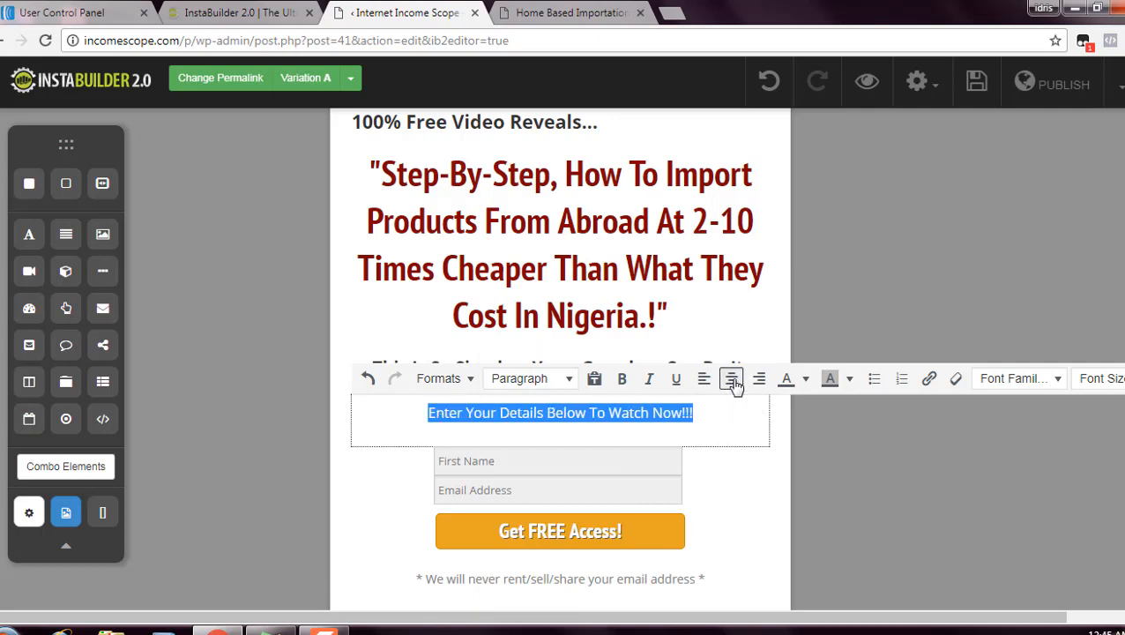
click(624, 380)
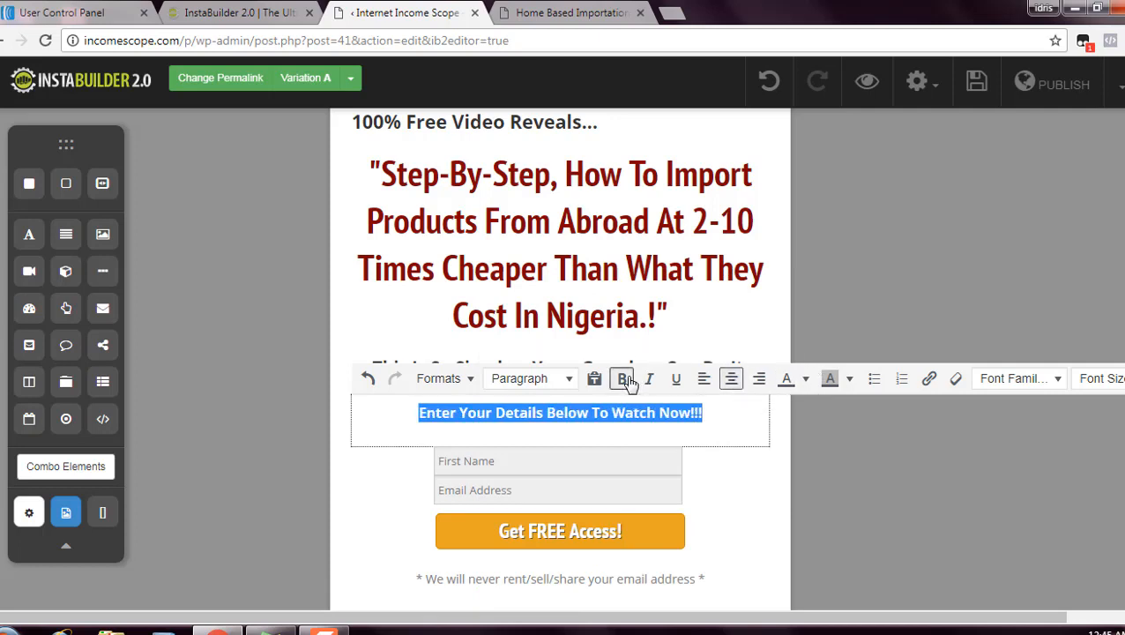
click(710, 409)
click(851, 476)
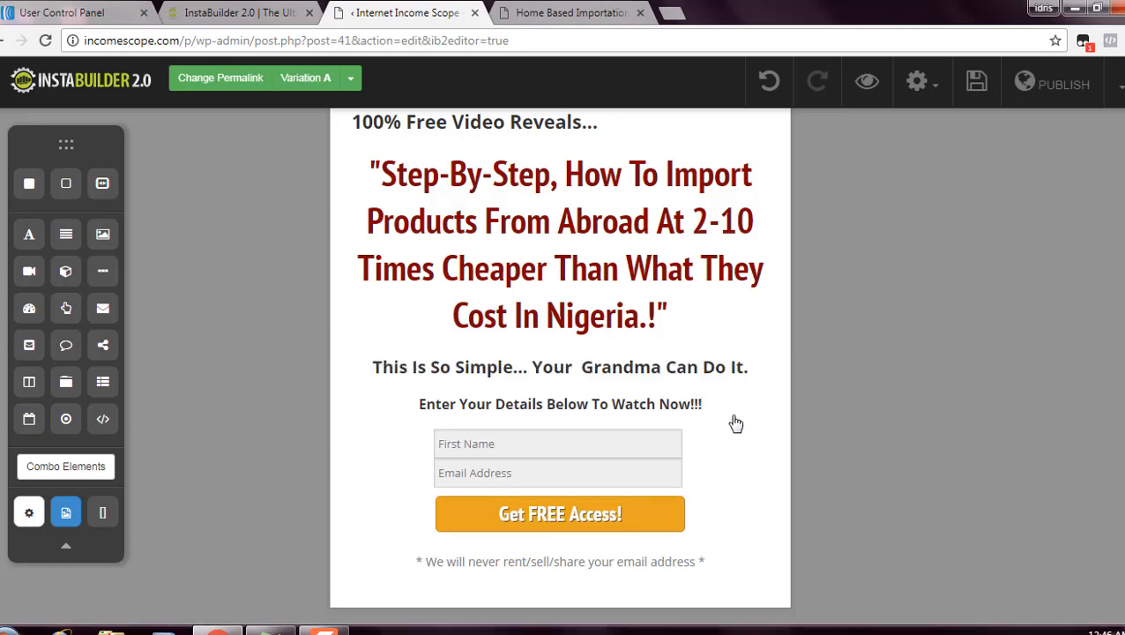
Step: Colour the "Enter Your Details Below To Watch Now!!!" title text red and finish editing it
double_click(652, 410)
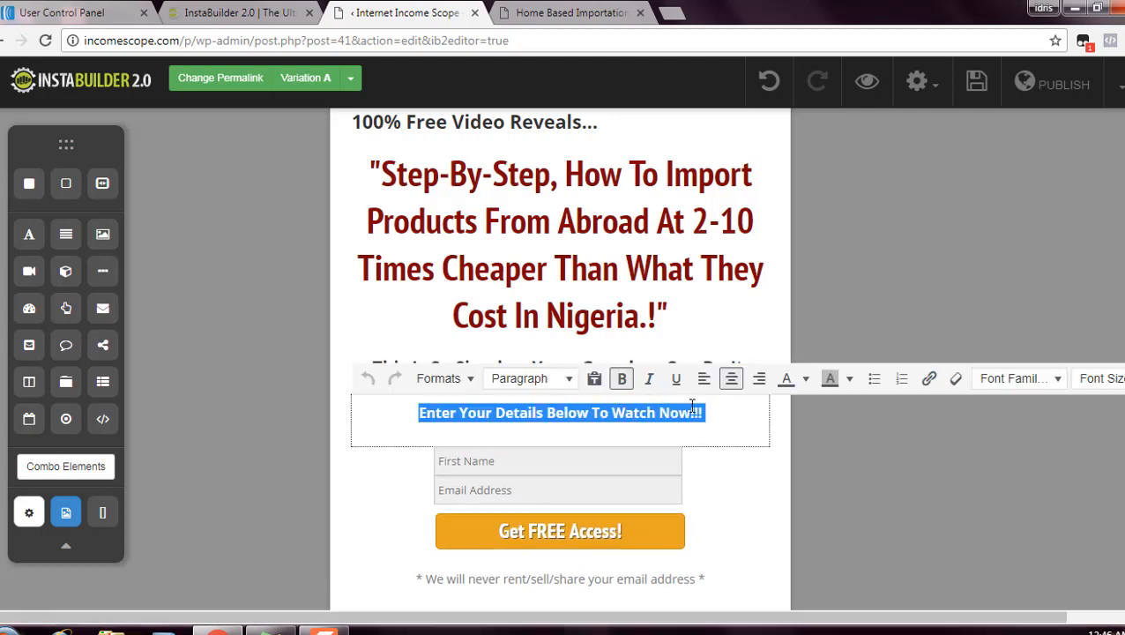
click(805, 379)
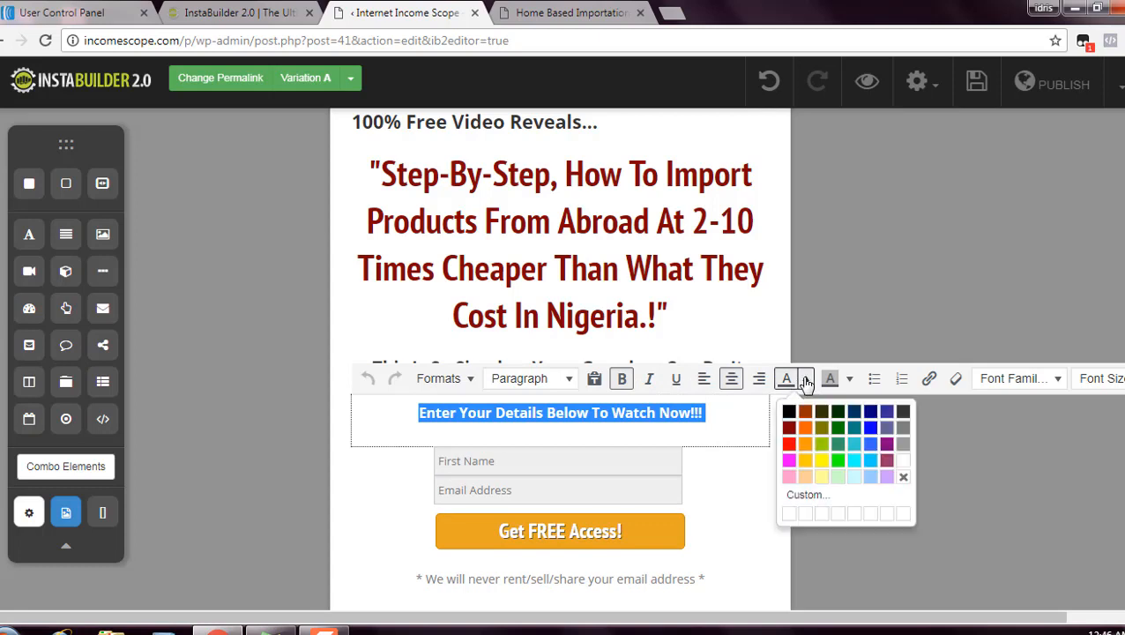
click(787, 445)
click(728, 441)
click(730, 488)
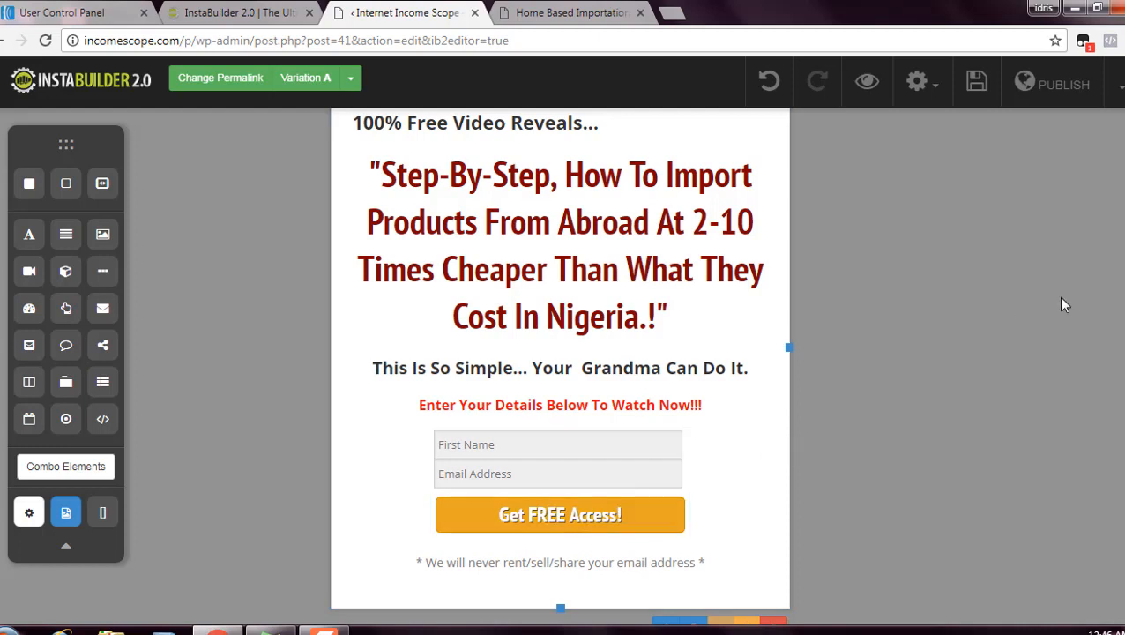
scroll(560, 353, down, 1)
scroll(560, 353, up, 1)
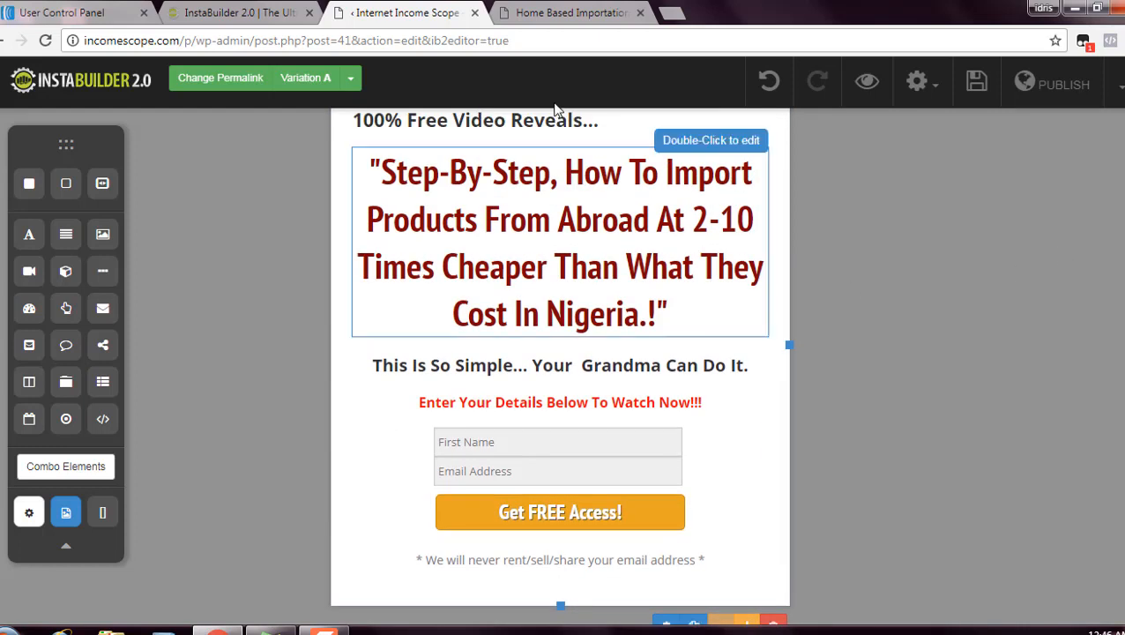
Step: Switch to AWeber and start creating a new list from the list management page, reloading the setup page so its form loads
click(52, 9)
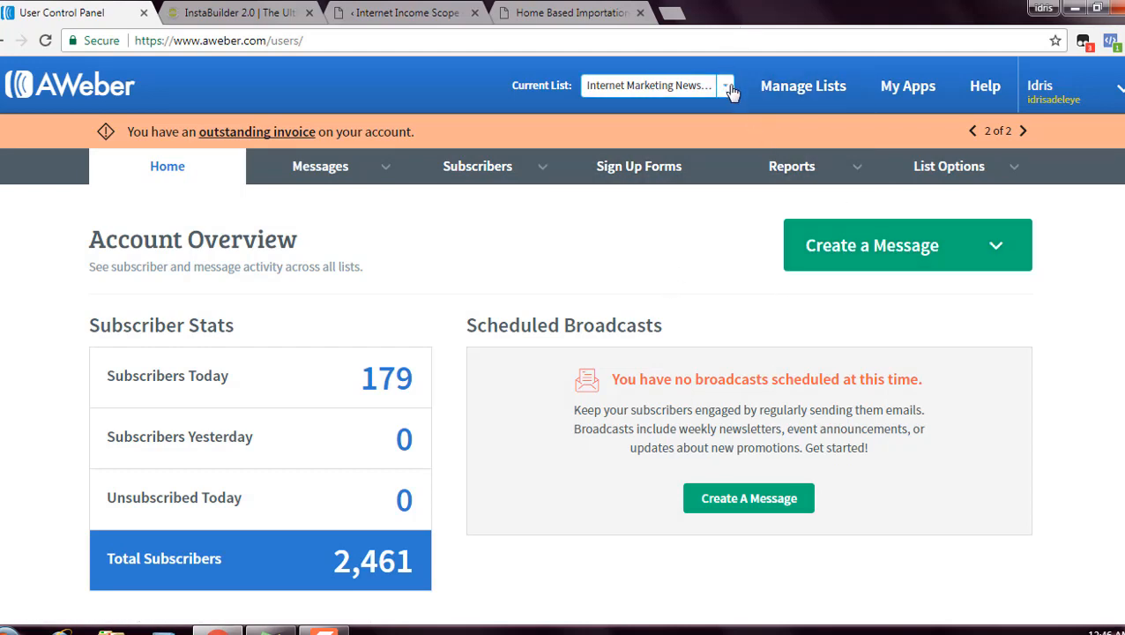
click(793, 96)
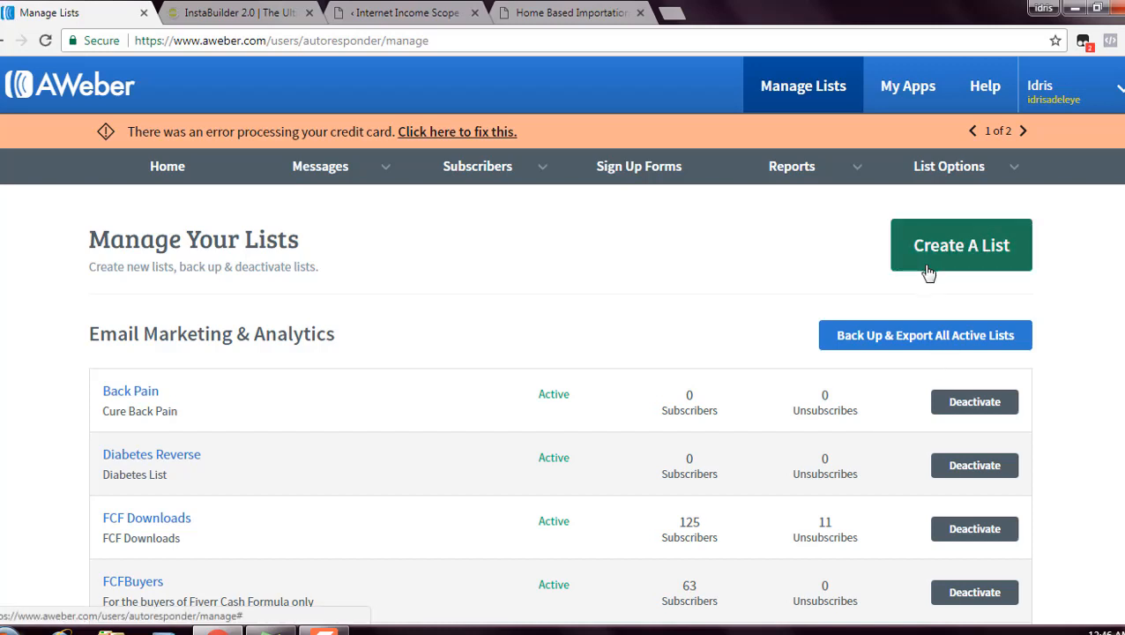
click(929, 274)
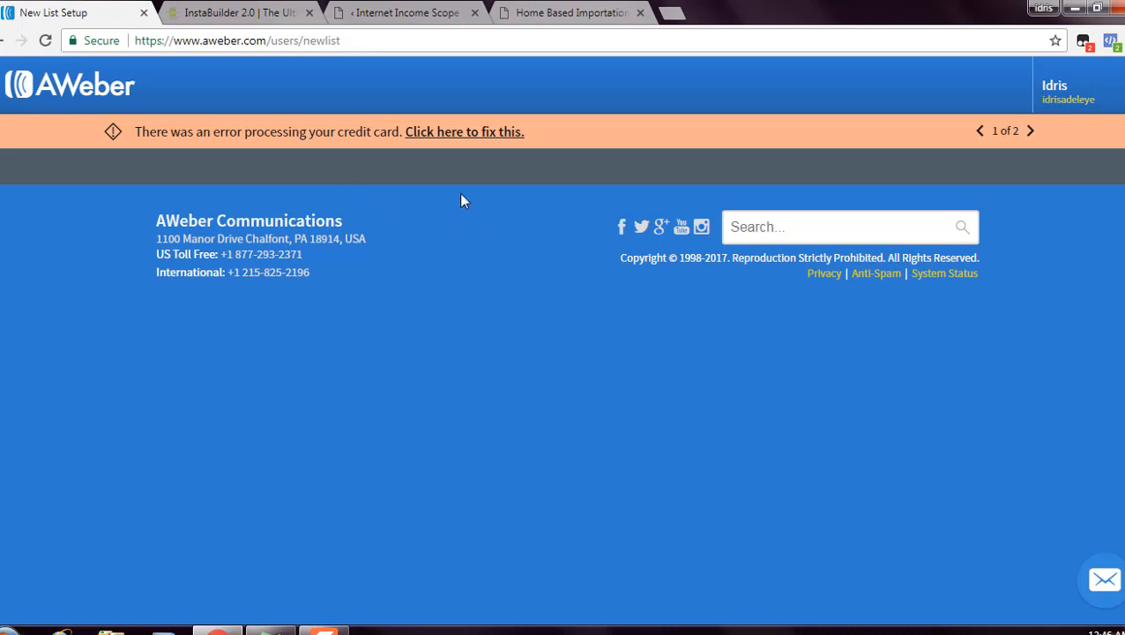
click(282, 38)
key(Return)
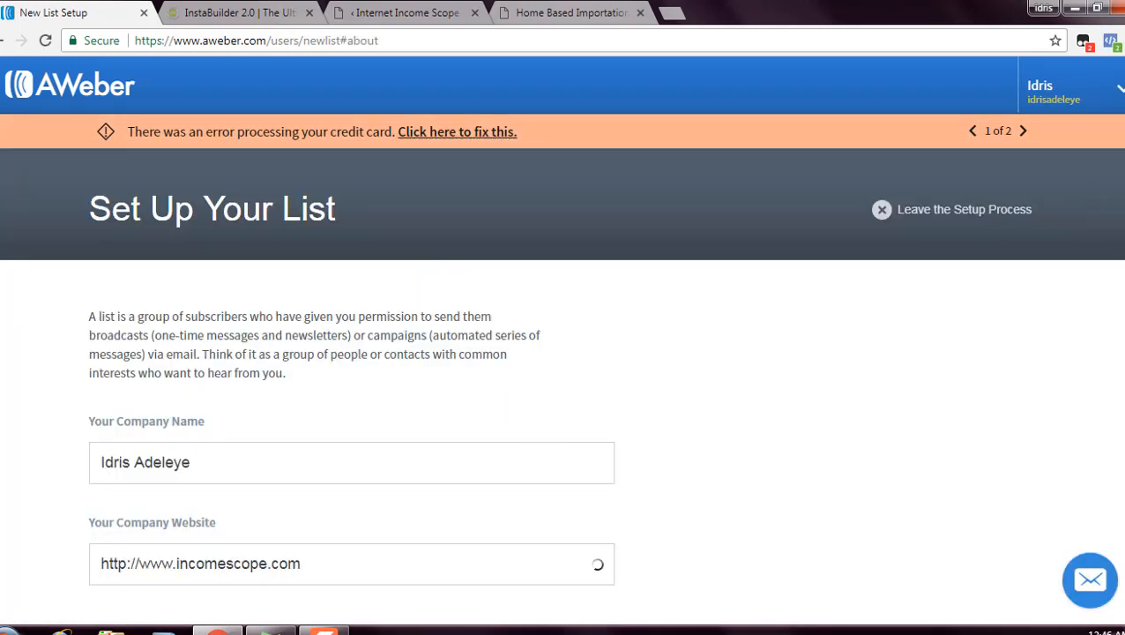
Step: Accept the prefilled company, mailing address and sender details for the new list and continue to the list description
scroll(563, 329, down, 3)
scroll(563, 353, down, 2)
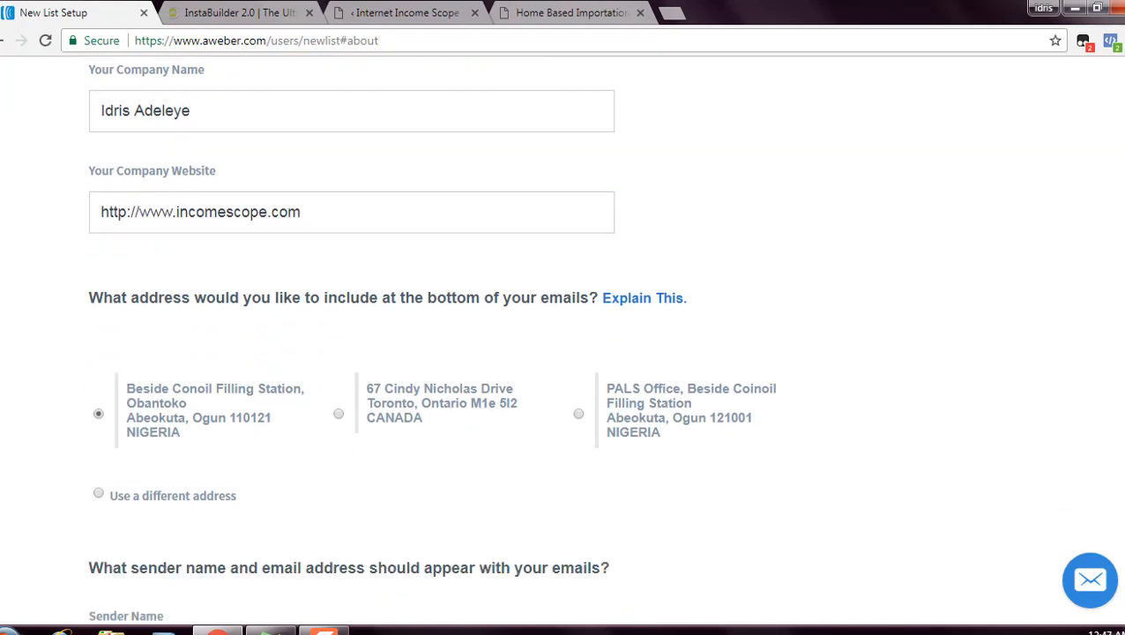
scroll(562, 353, down, 1)
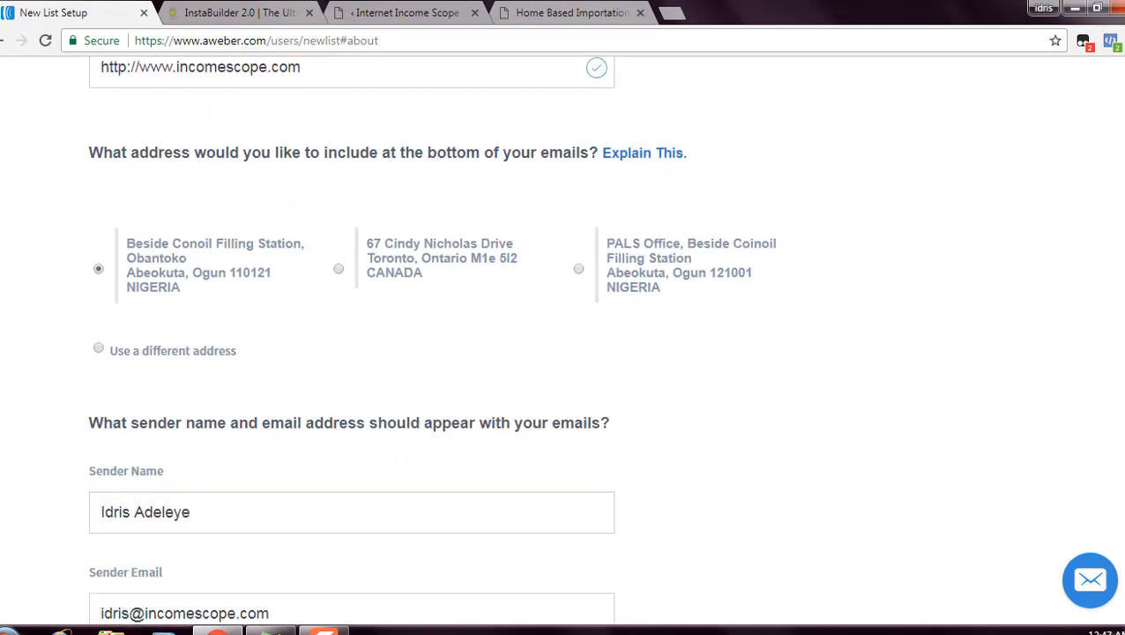
scroll(562, 353, down, 2)
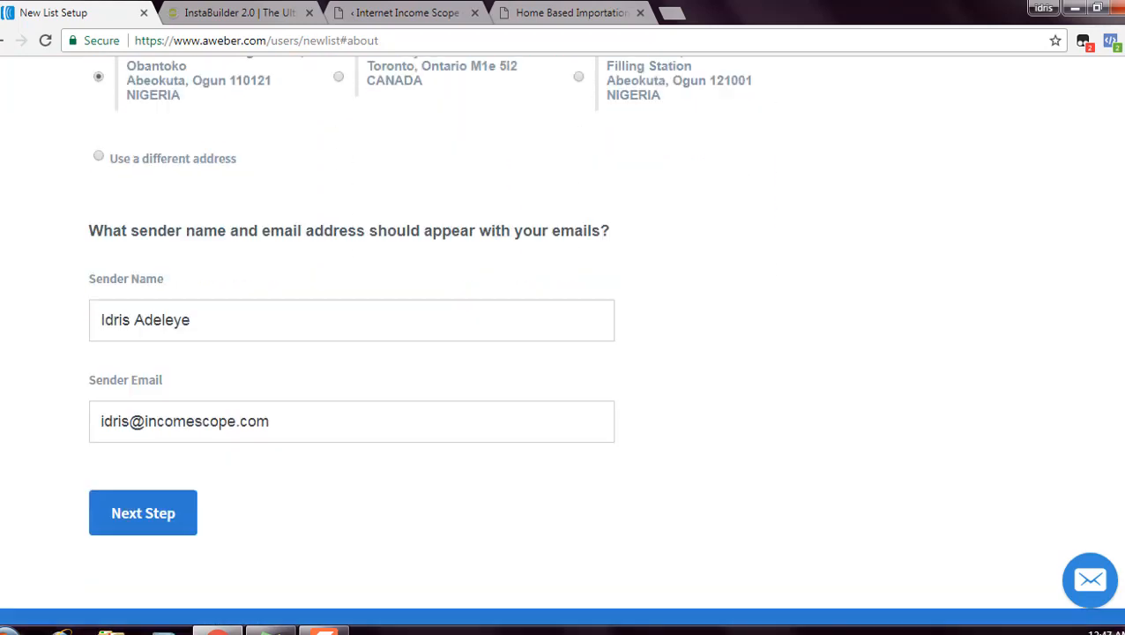
scroll(607, 540, down, 1)
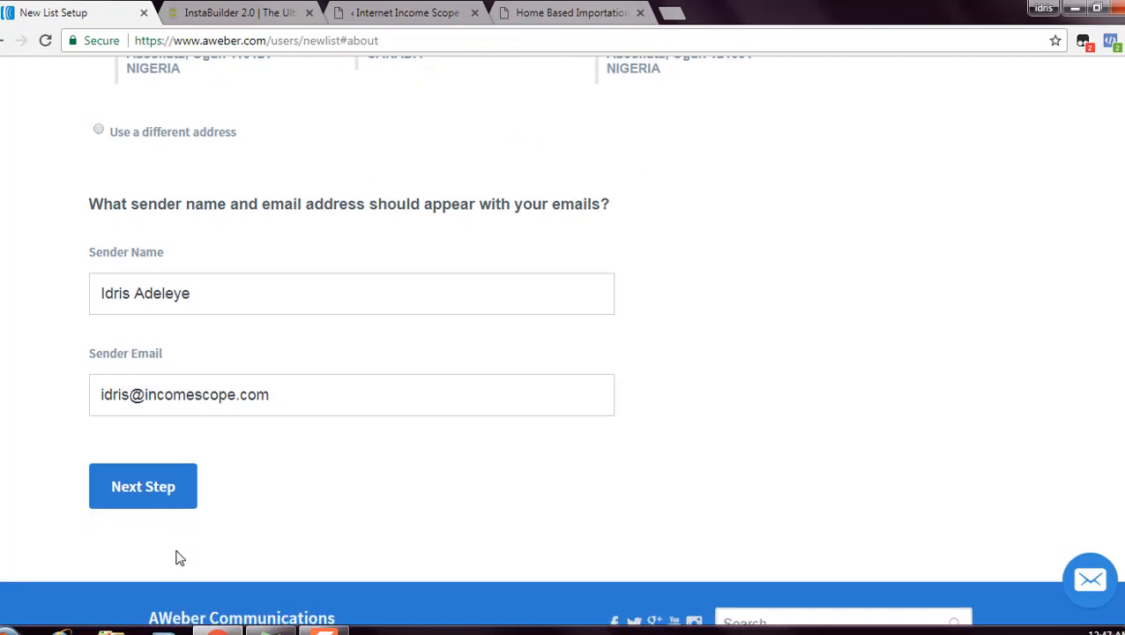
click(139, 499)
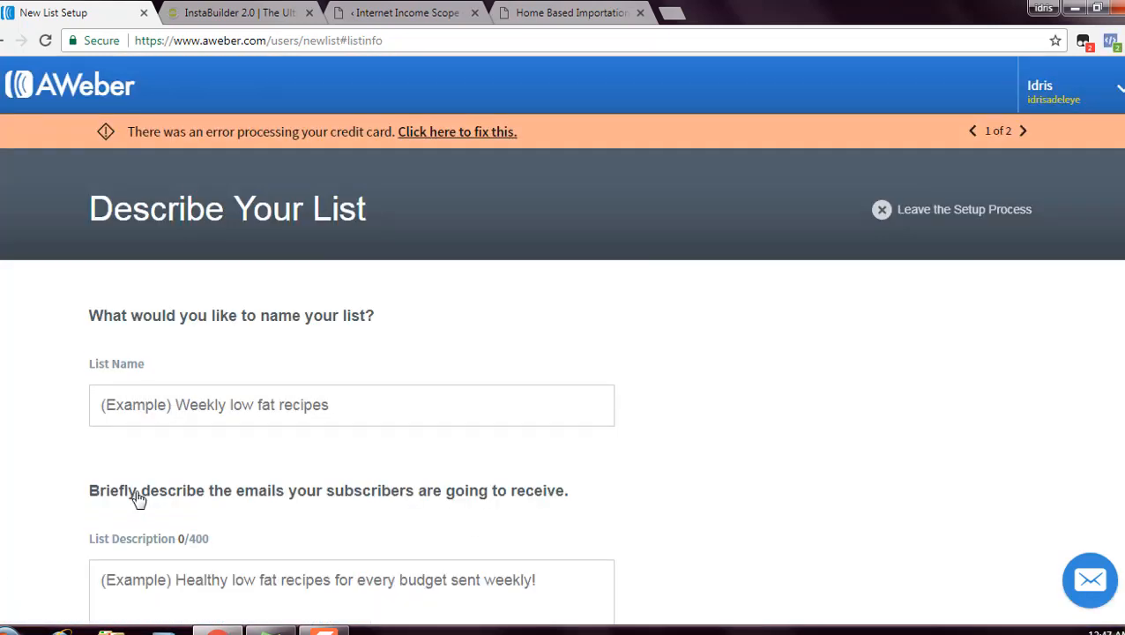
Step: Name the list "Mini Importation", reuse that text as the list description, and submit the form
click(272, 407)
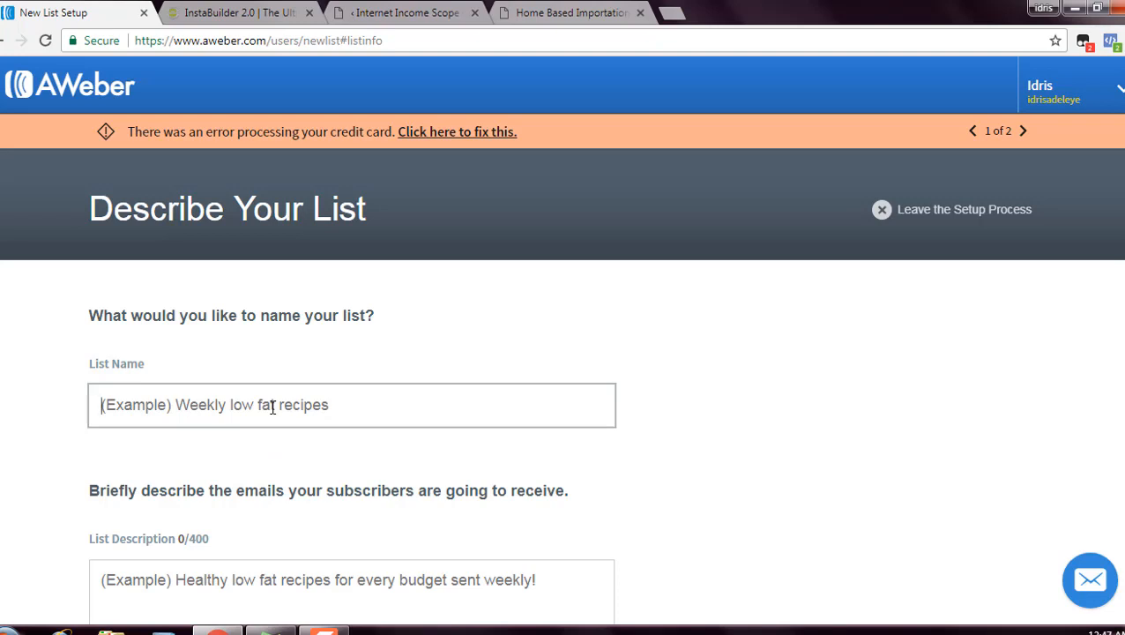
text(Mini Importation)
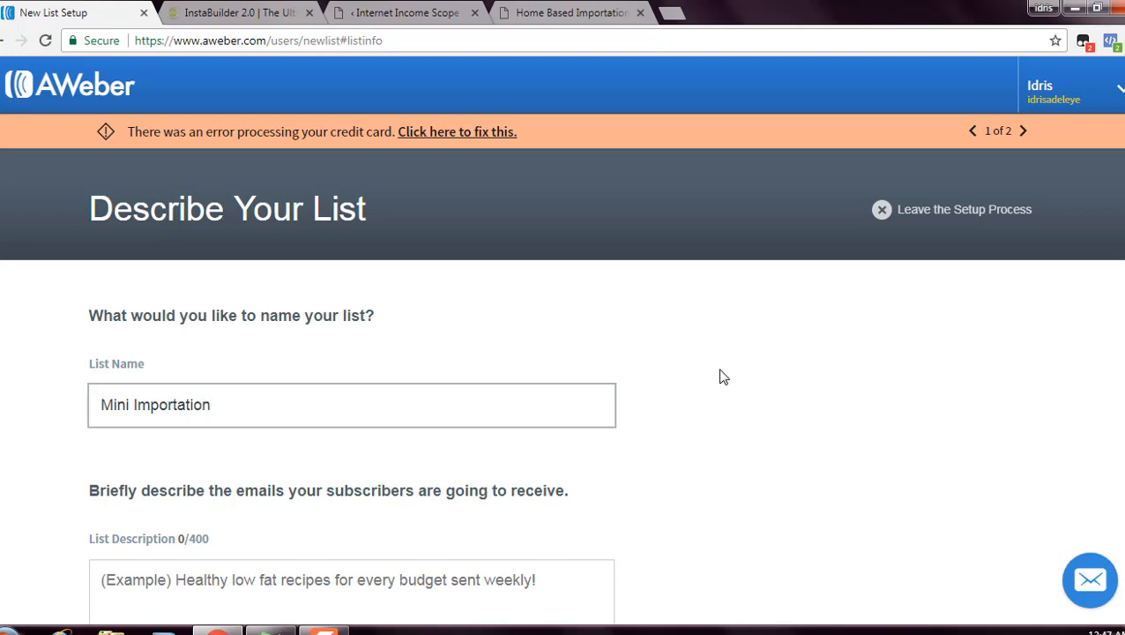
scroll(563, 342, down, 1)
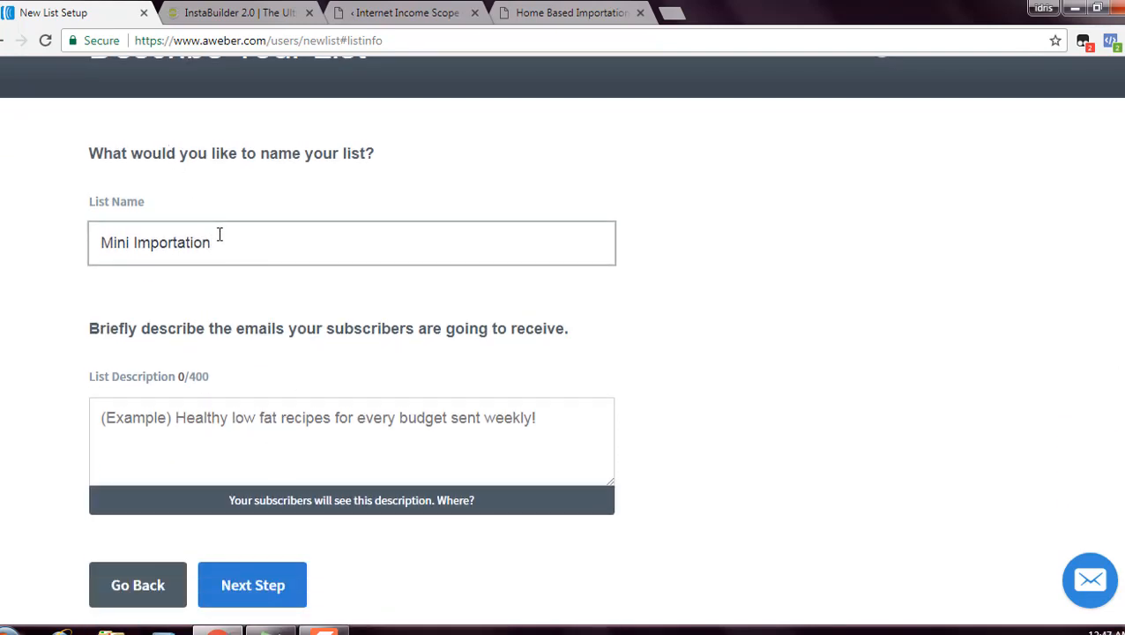
drag(219, 234, 90, 252)
key(ctrl+c)
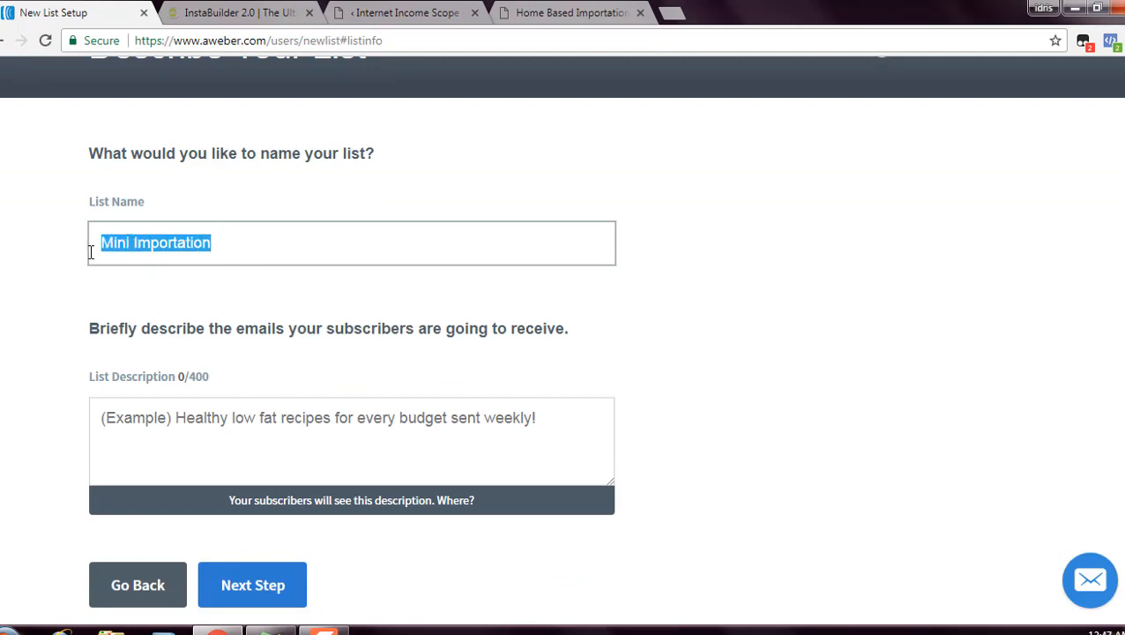
click(142, 425)
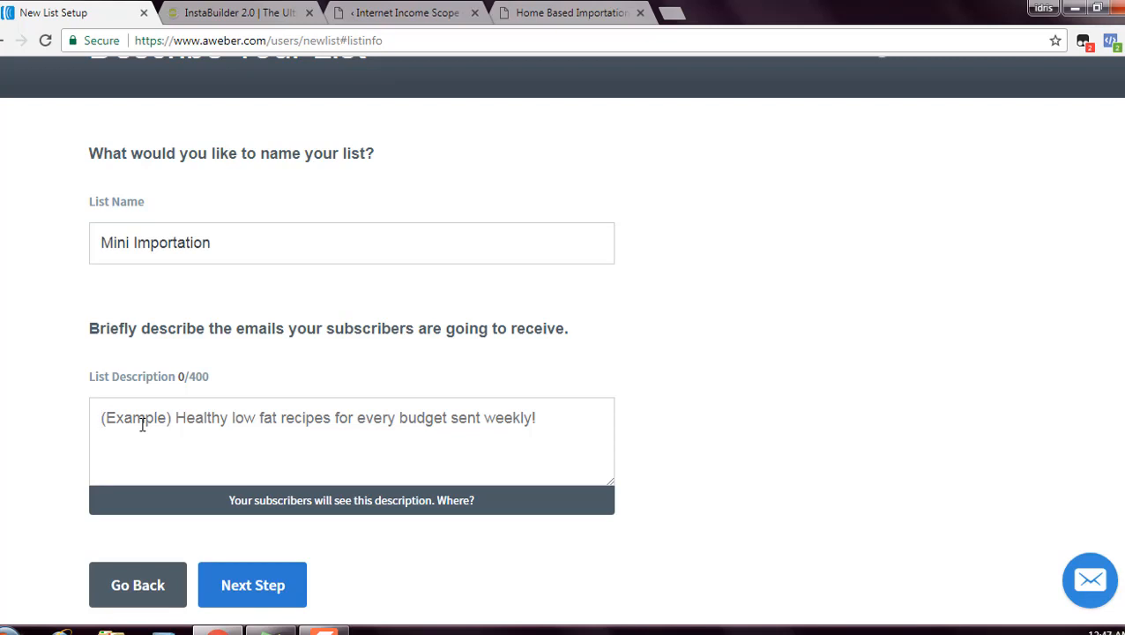
right_click(152, 431)
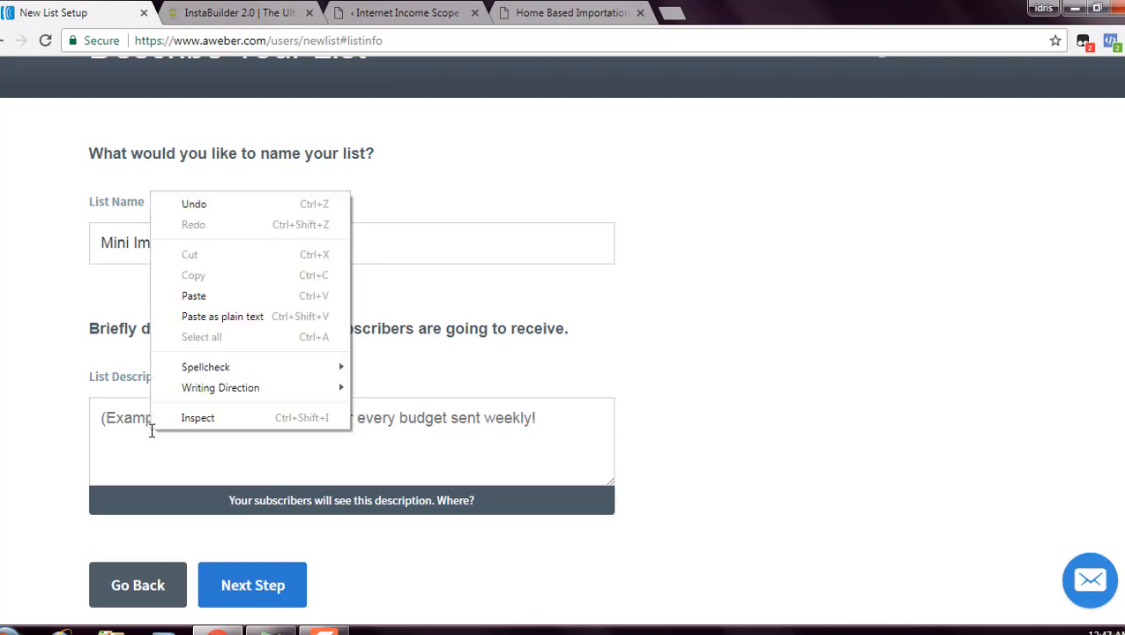
click(194, 298)
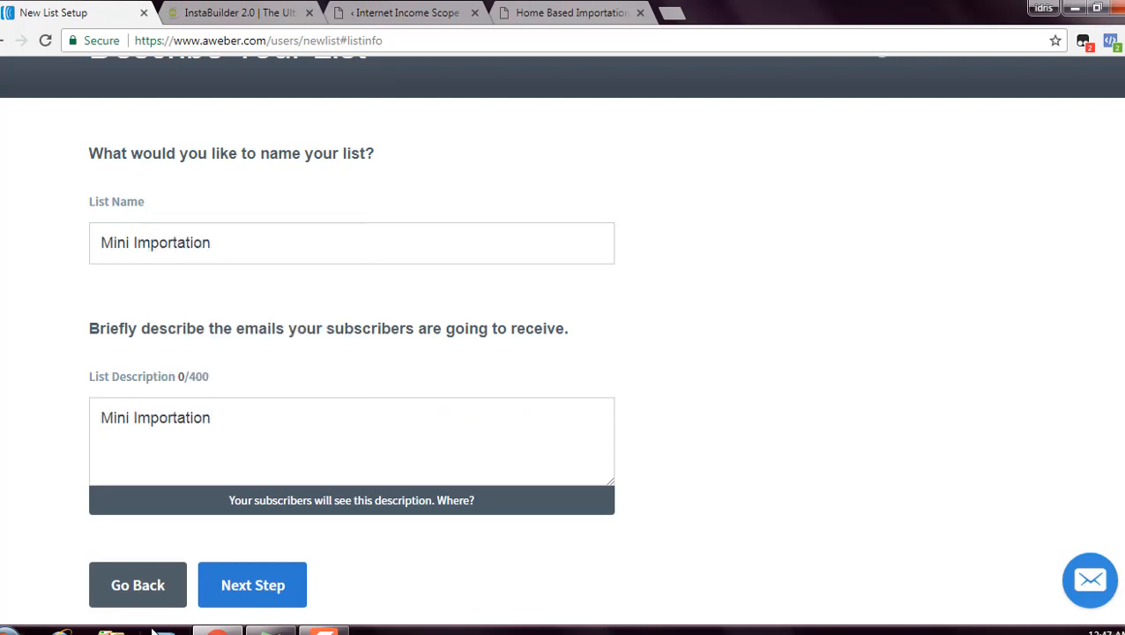
click(237, 598)
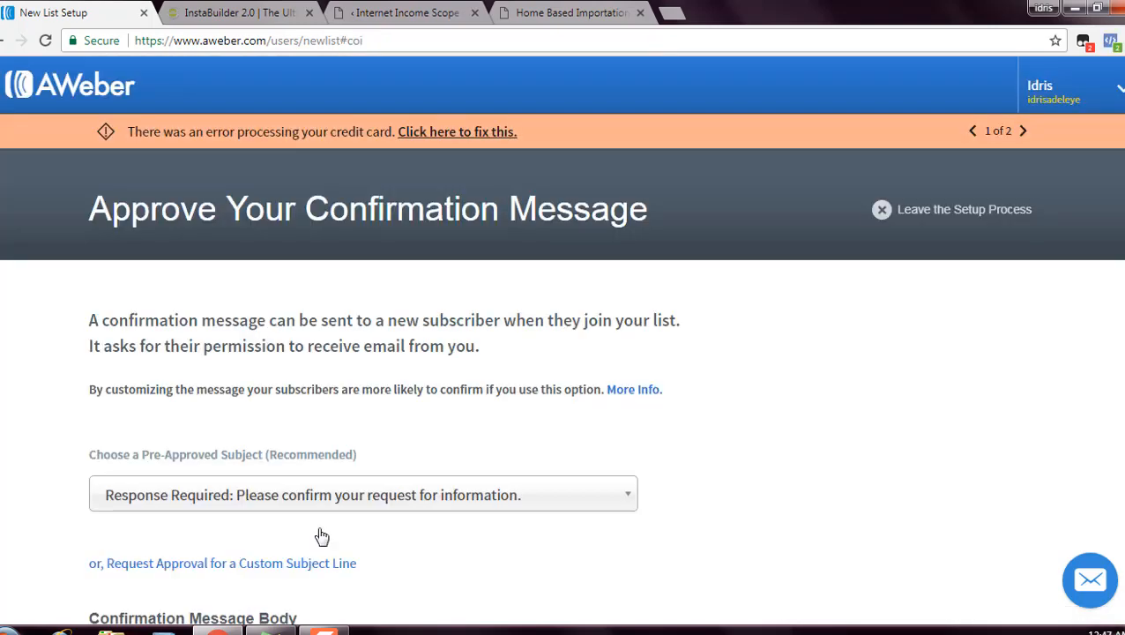
Step: Keep the pre-approved subject "Response Required: Please confirm your request for information.", approve the confirmation message and create the list
scroll(562, 353, down, 5)
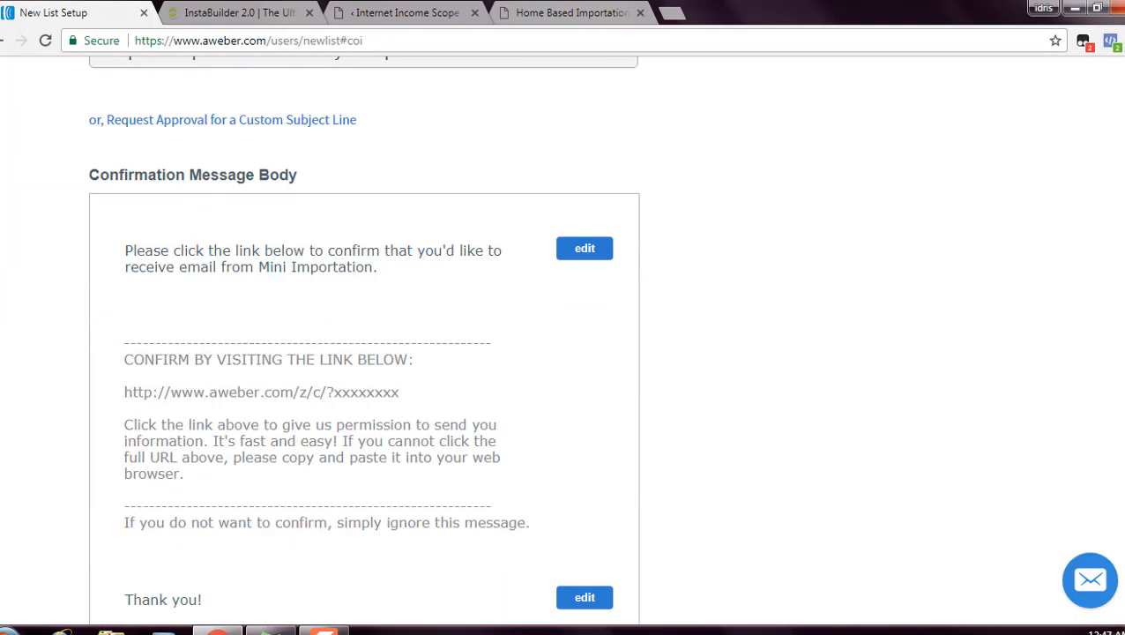
scroll(563, 353, up, 1)
click(518, 170)
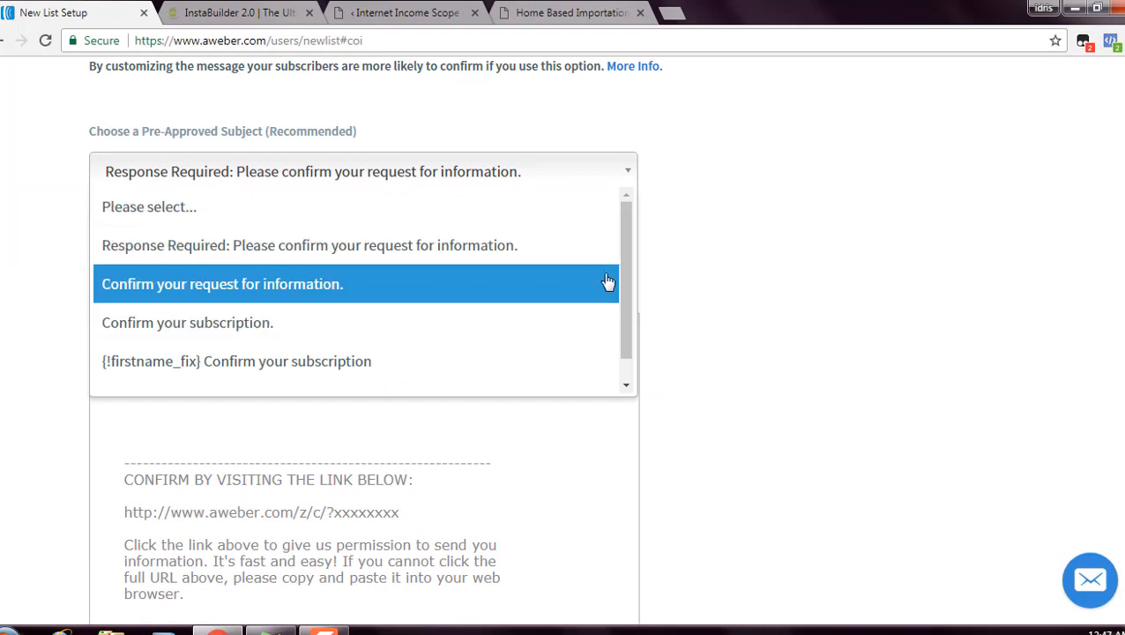
click(808, 223)
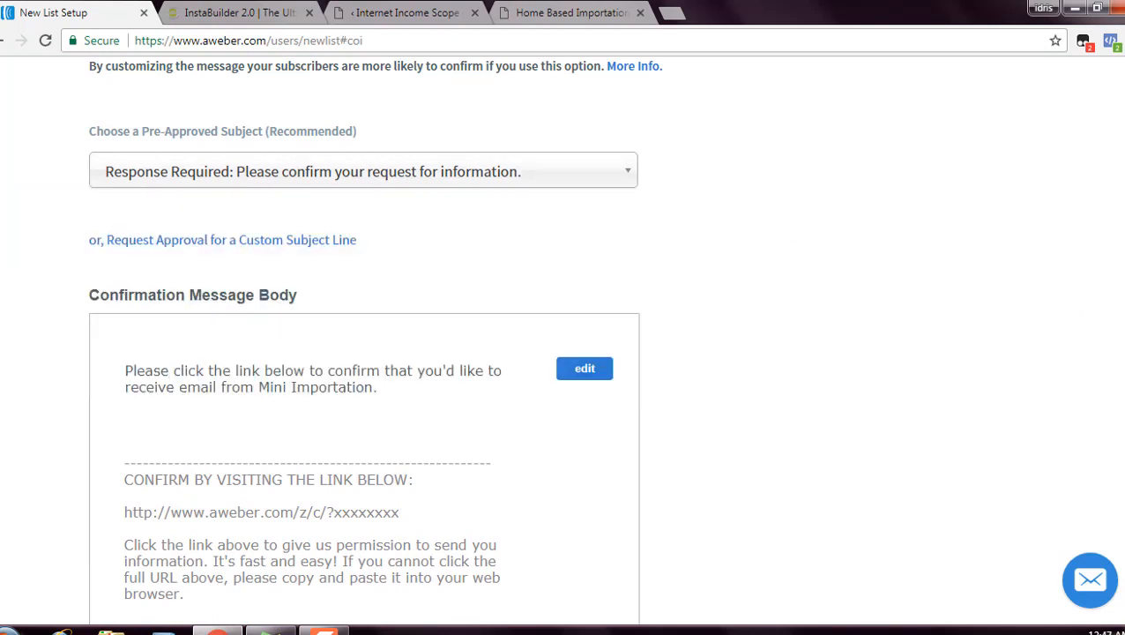
scroll(1082, 447, down, 5)
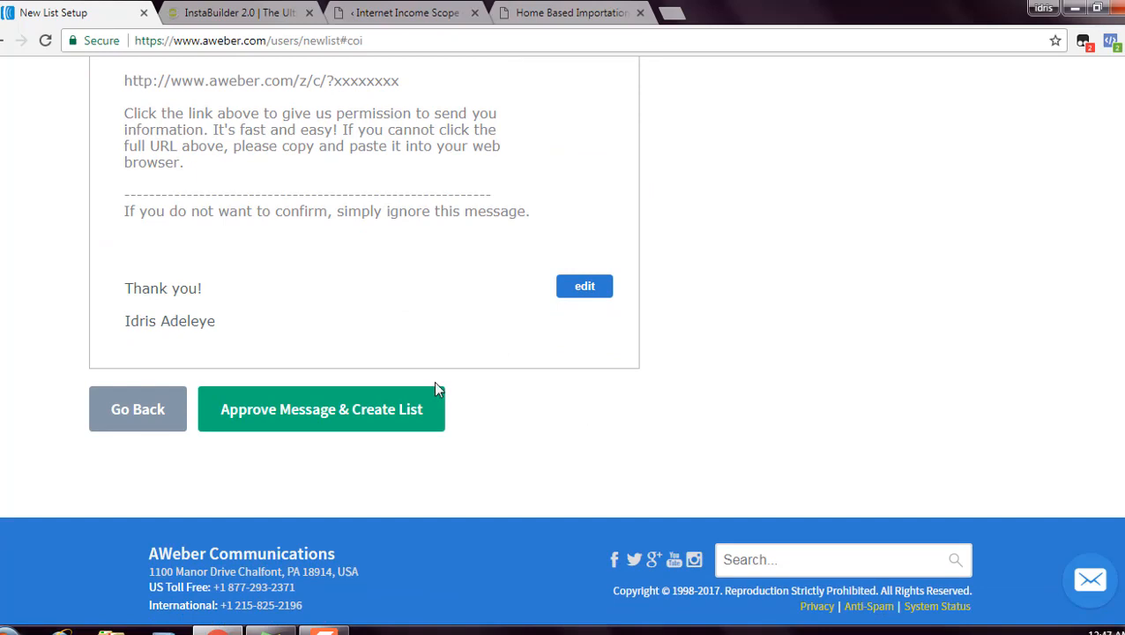
click(375, 421)
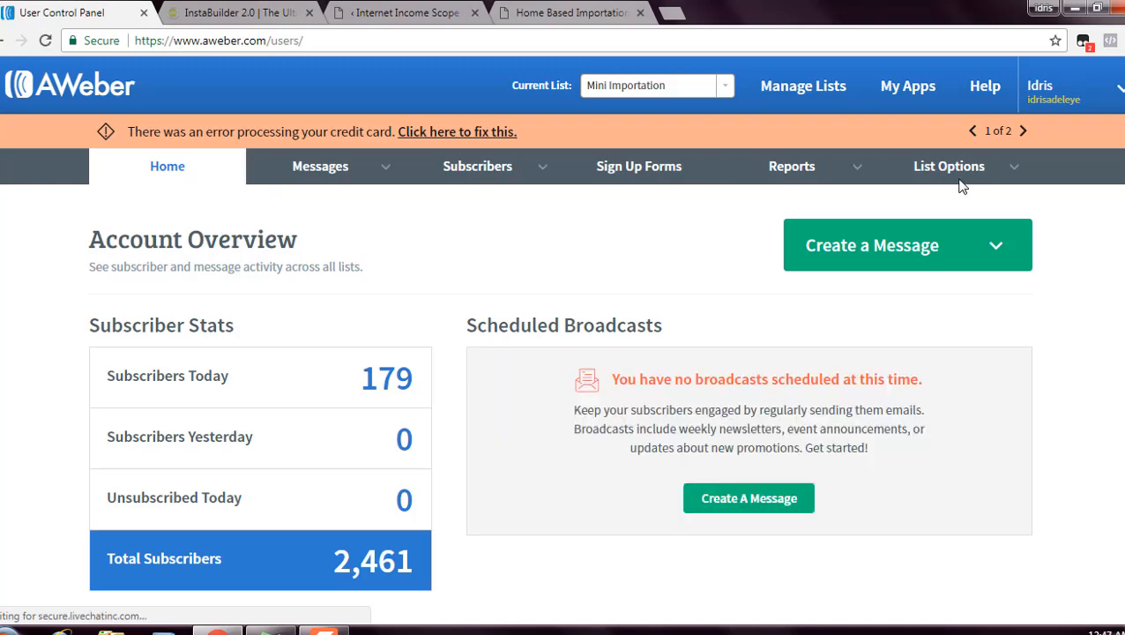
Step: Open the Mini Importation list's settings and go to its confirmation message options
mouse_move(957, 176)
click(924, 205)
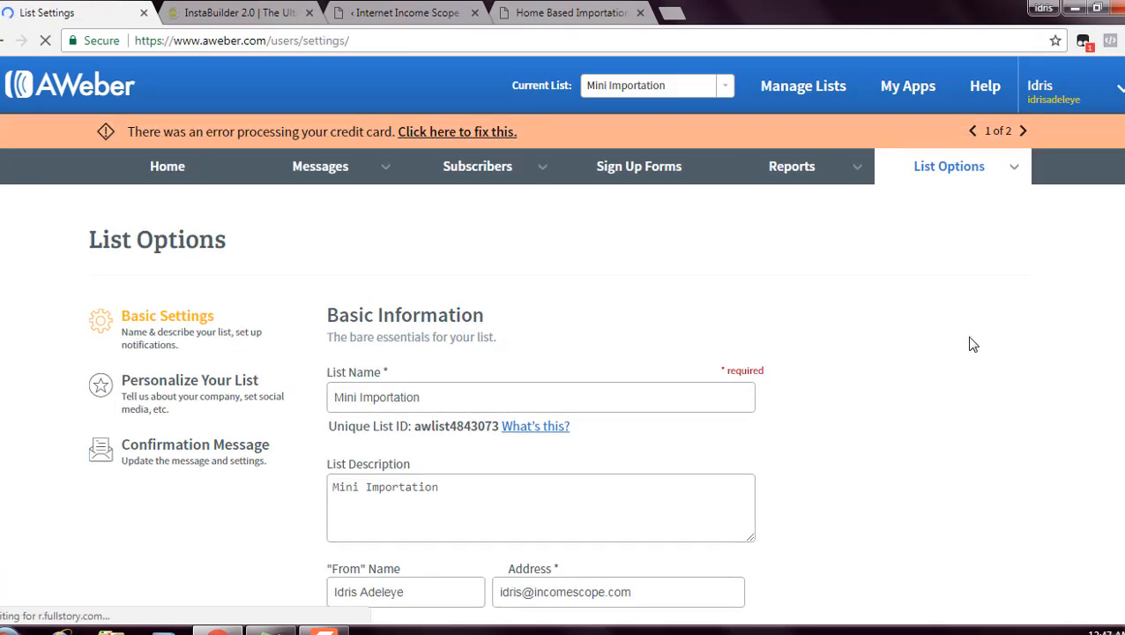
click(230, 445)
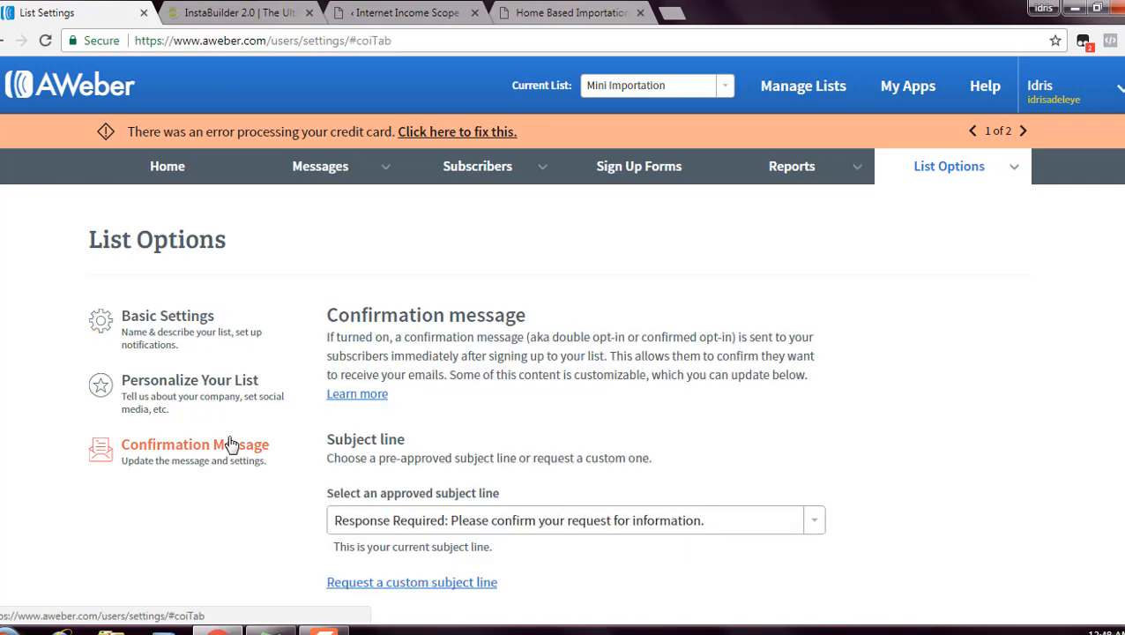
scroll(875, 371, down, 9)
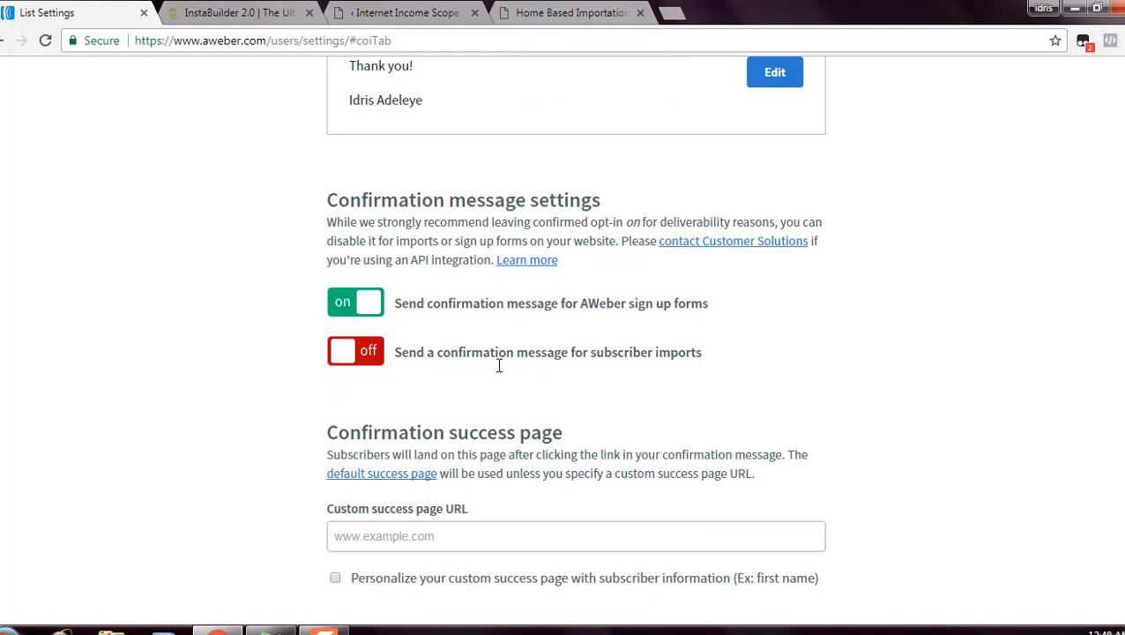
Step: Turn off the confirmation message for AWeber sign up forms and save the list settings
click(363, 300)
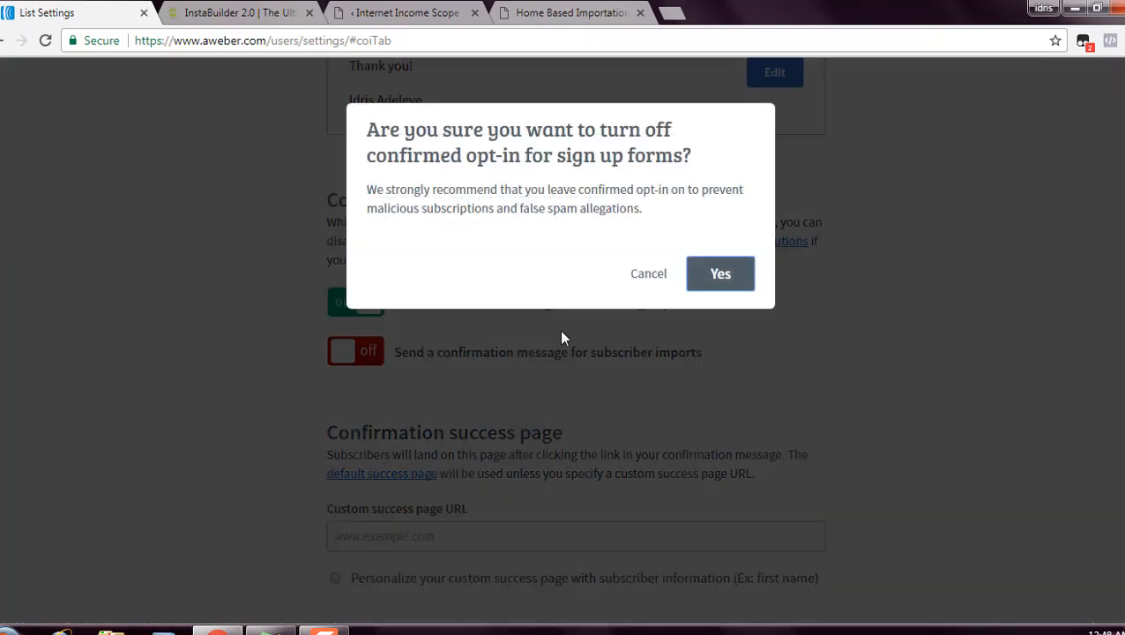
click(719, 273)
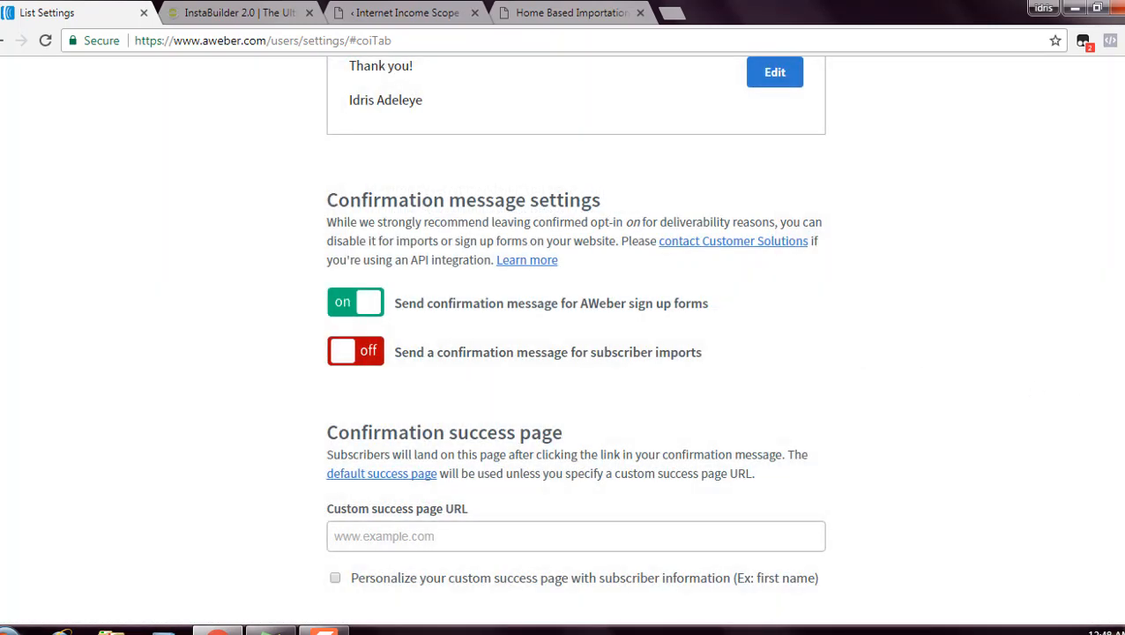
scroll(574, 341, down, 1)
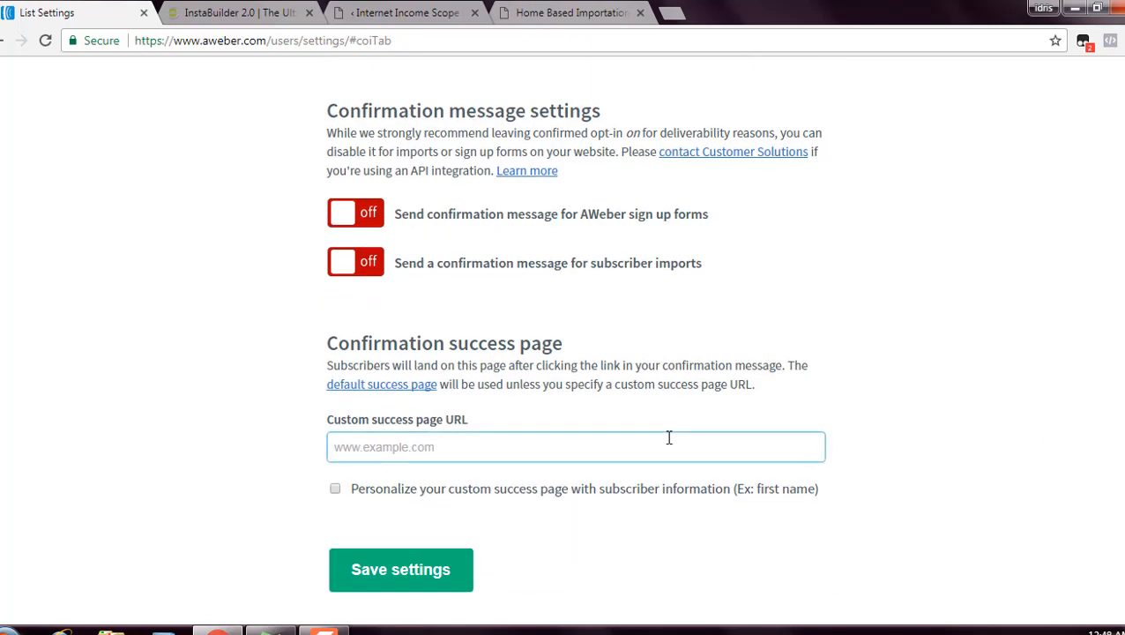
scroll(748, 420, down, 1)
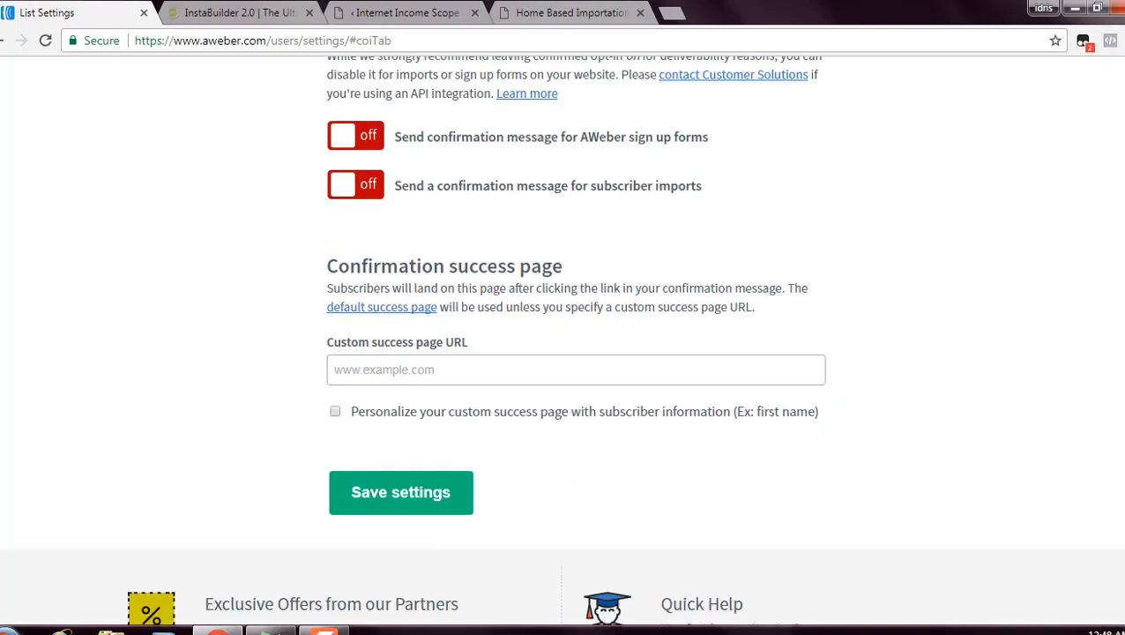
click(449, 497)
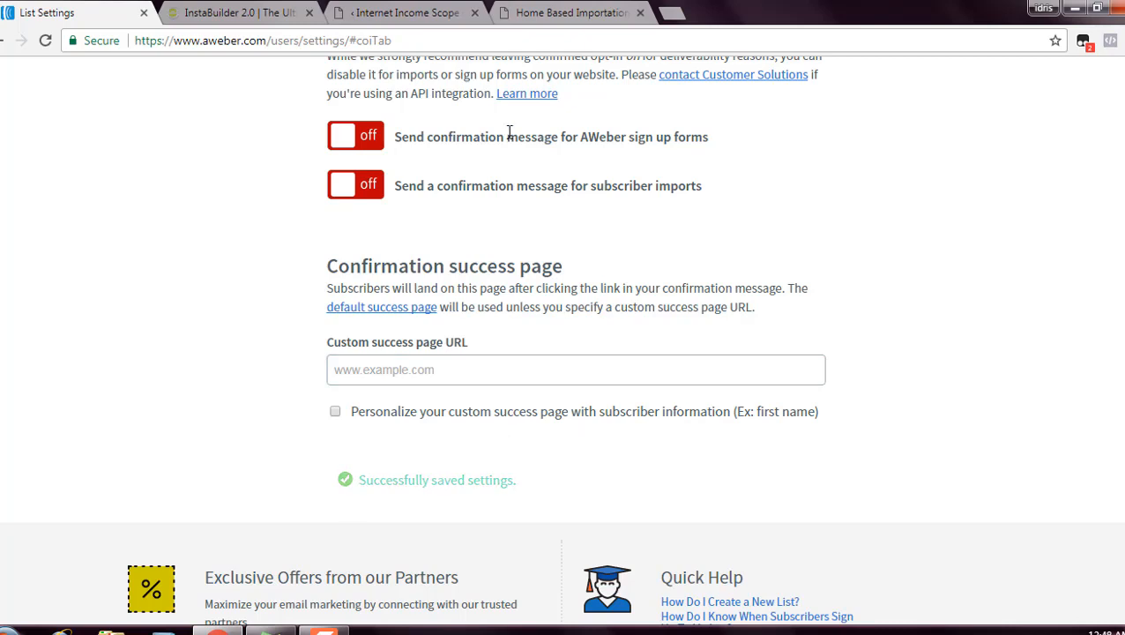
click(516, 378)
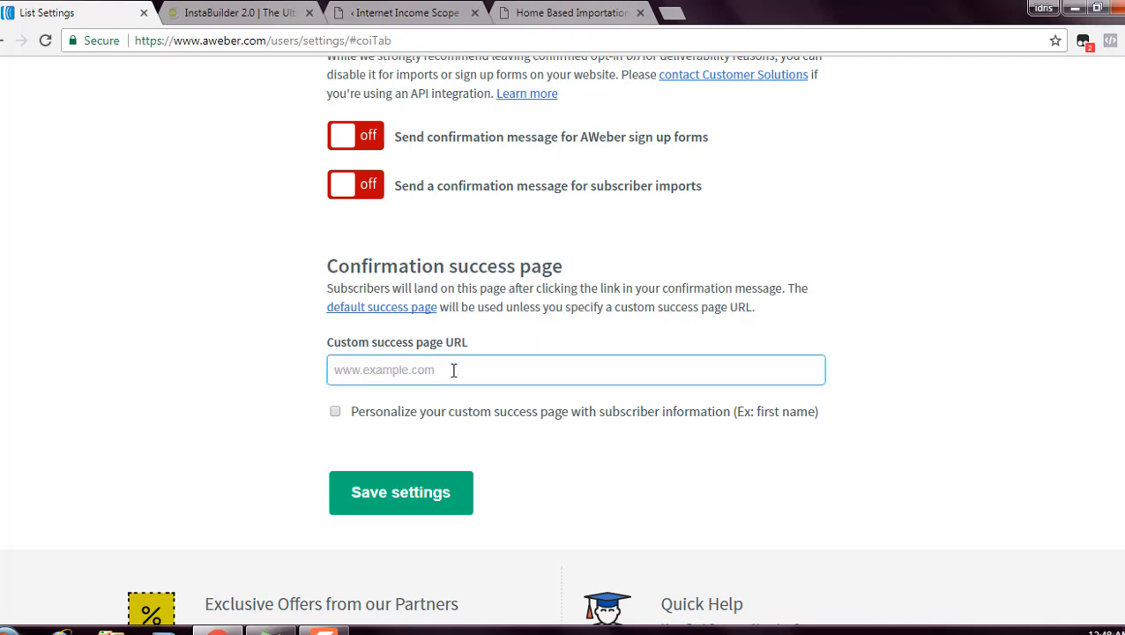
click(384, 378)
click(547, 13)
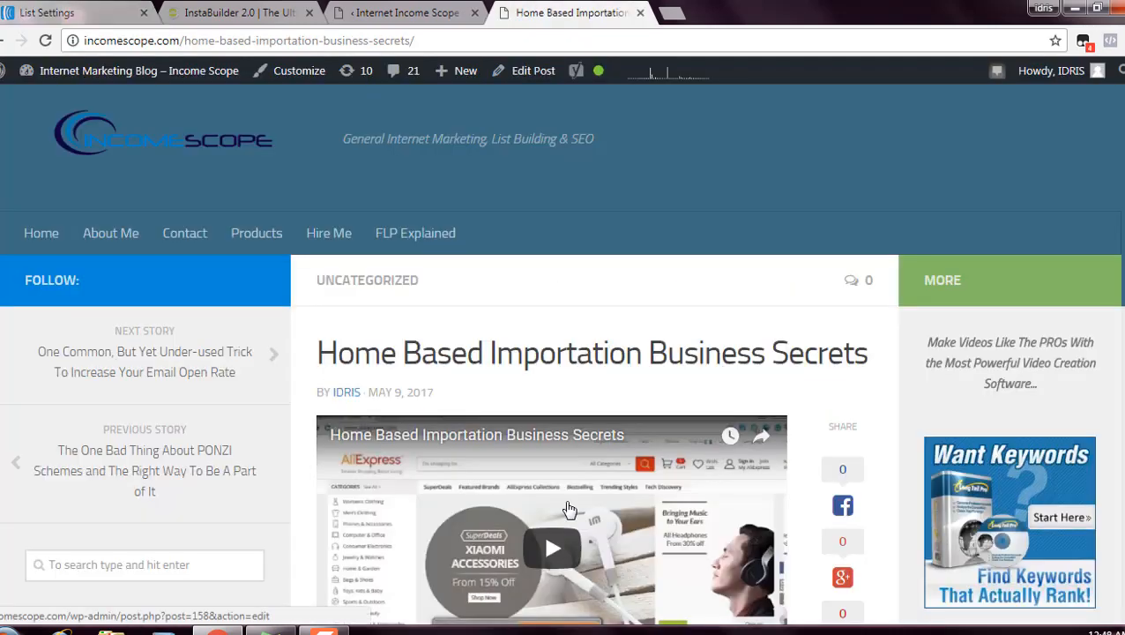
click(63, 10)
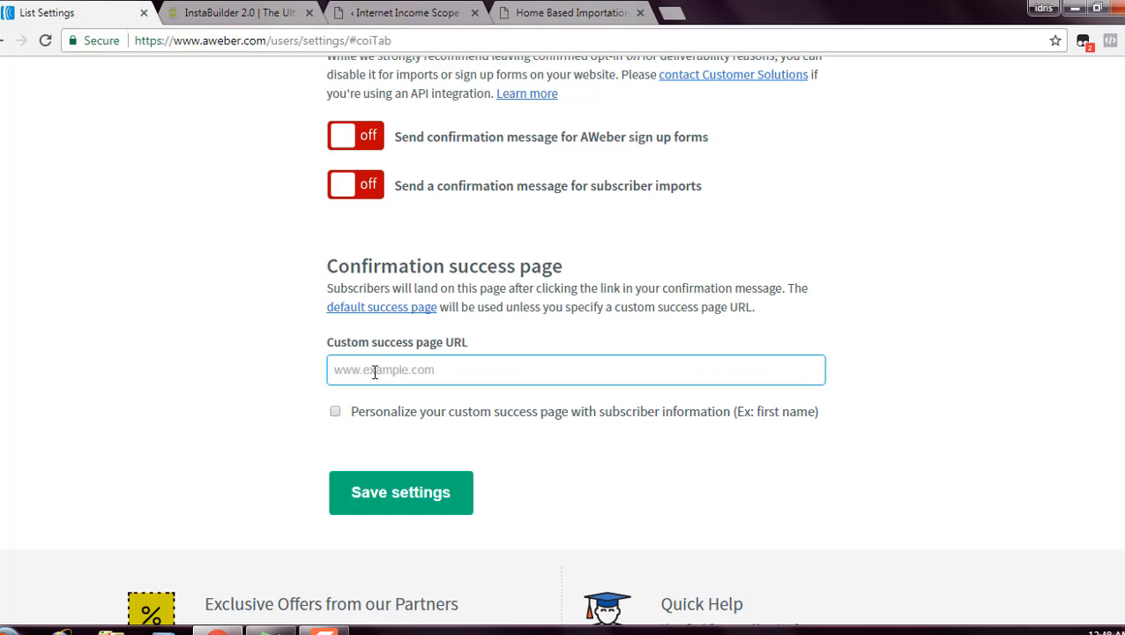
click(554, 12)
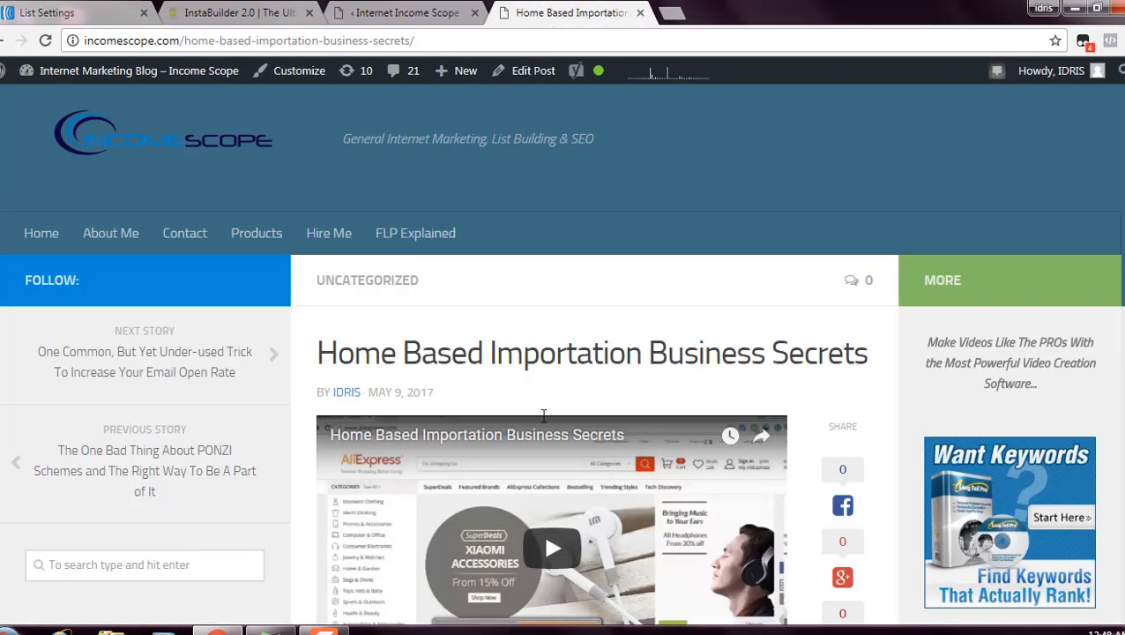
click(85, 11)
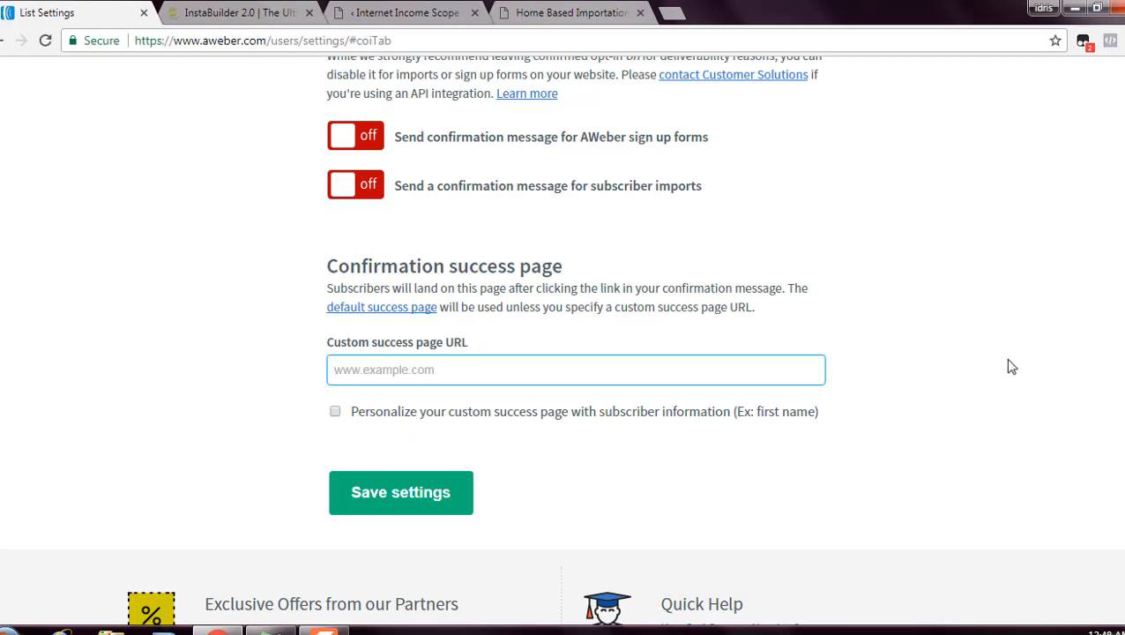
Step: Go to the Mini Importation list's sign up forms and start creating its first sign up form
scroll(575, 353, up, 15)
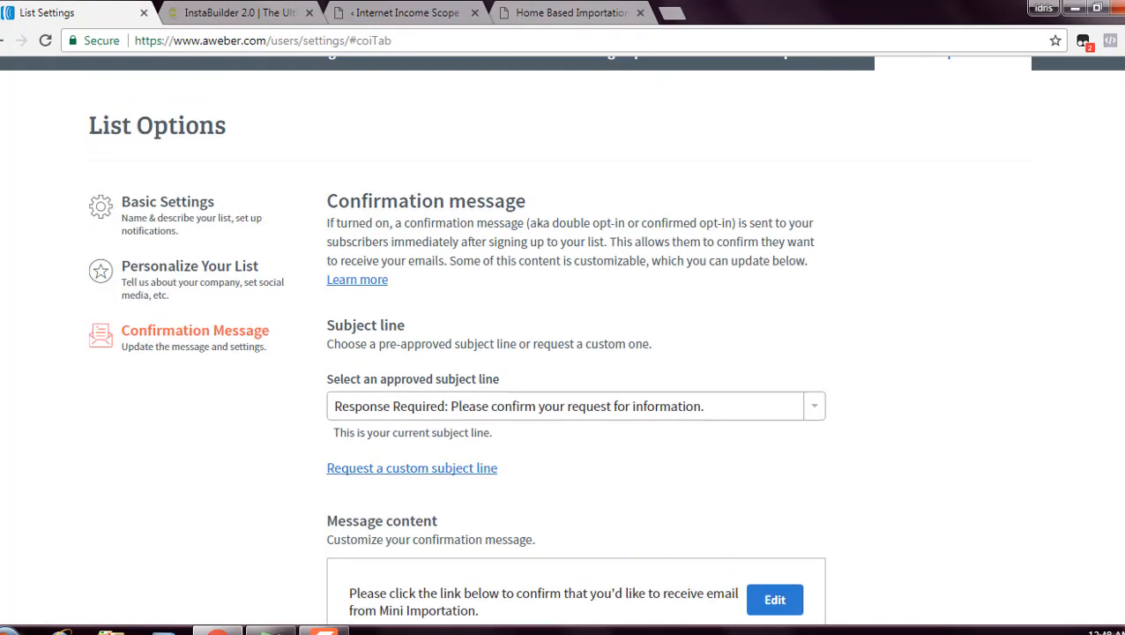
scroll(563, 353, up, 1)
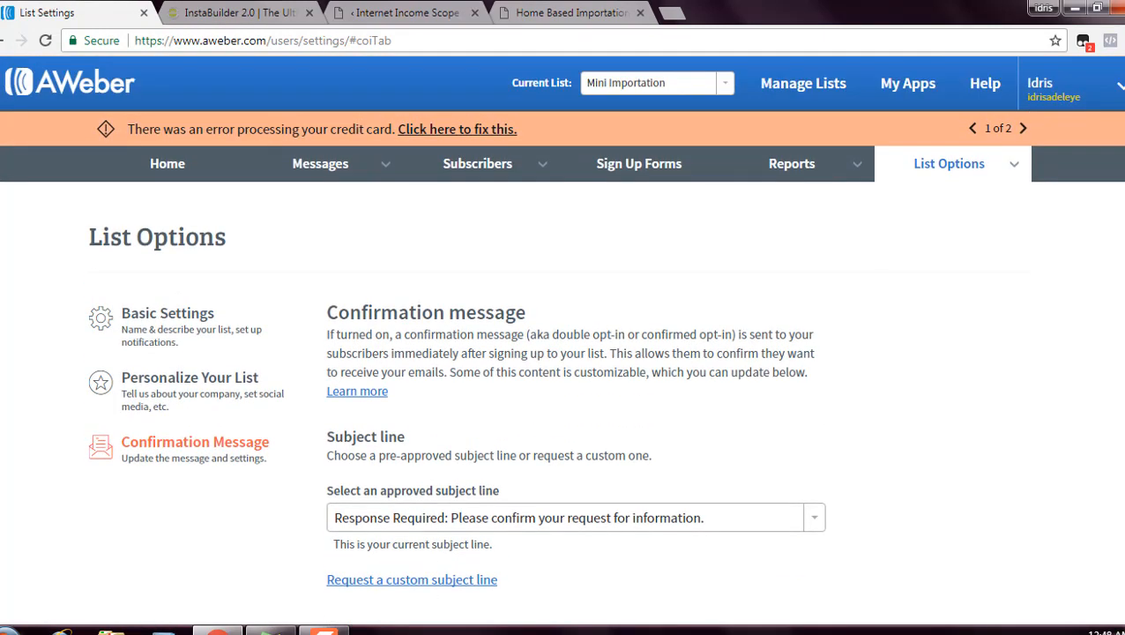
click(667, 172)
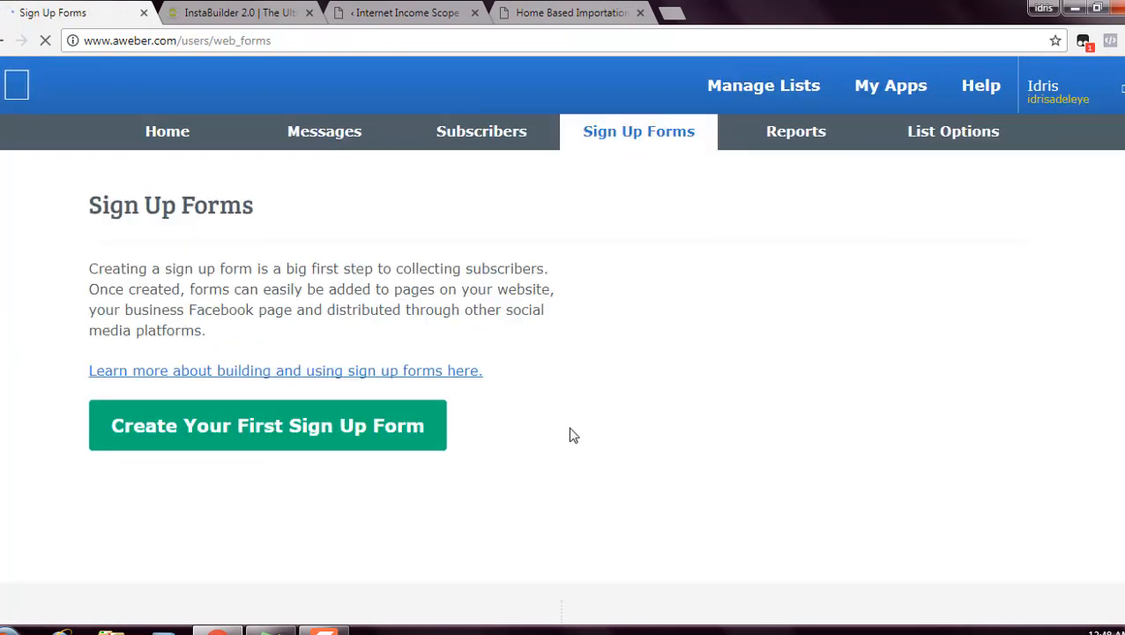
click(233, 12)
click(413, 12)
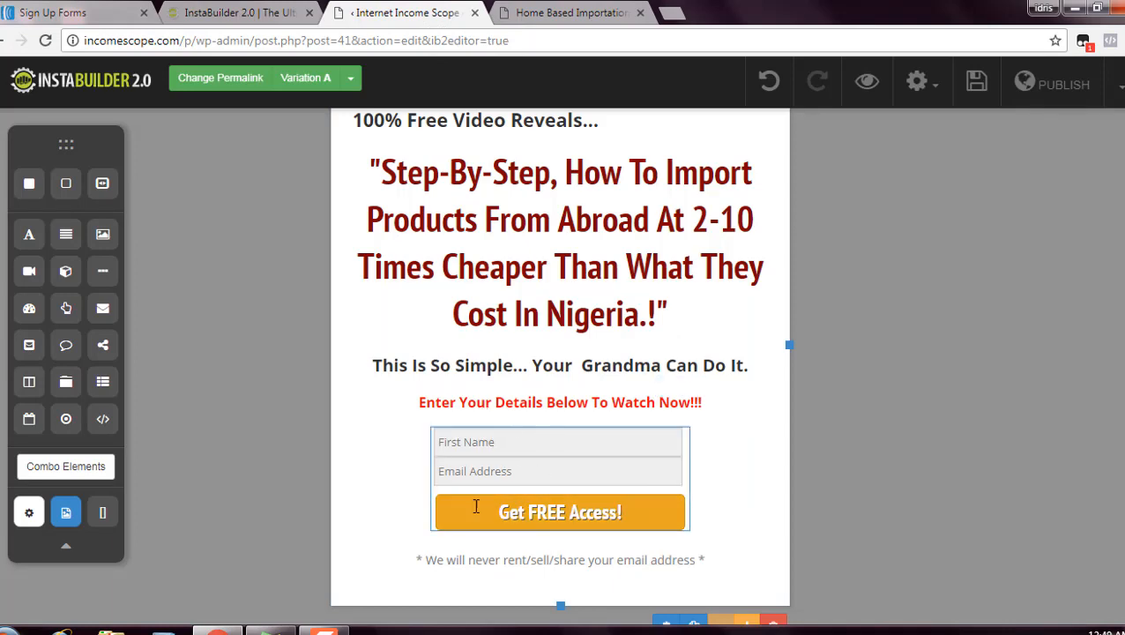
click(56, 9)
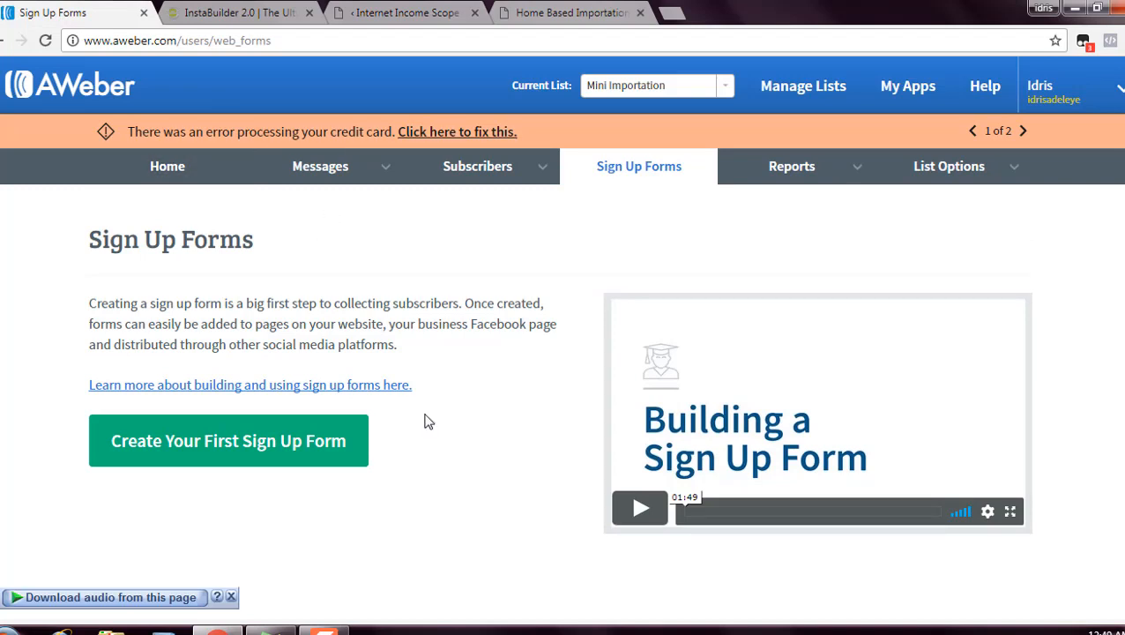
click(284, 454)
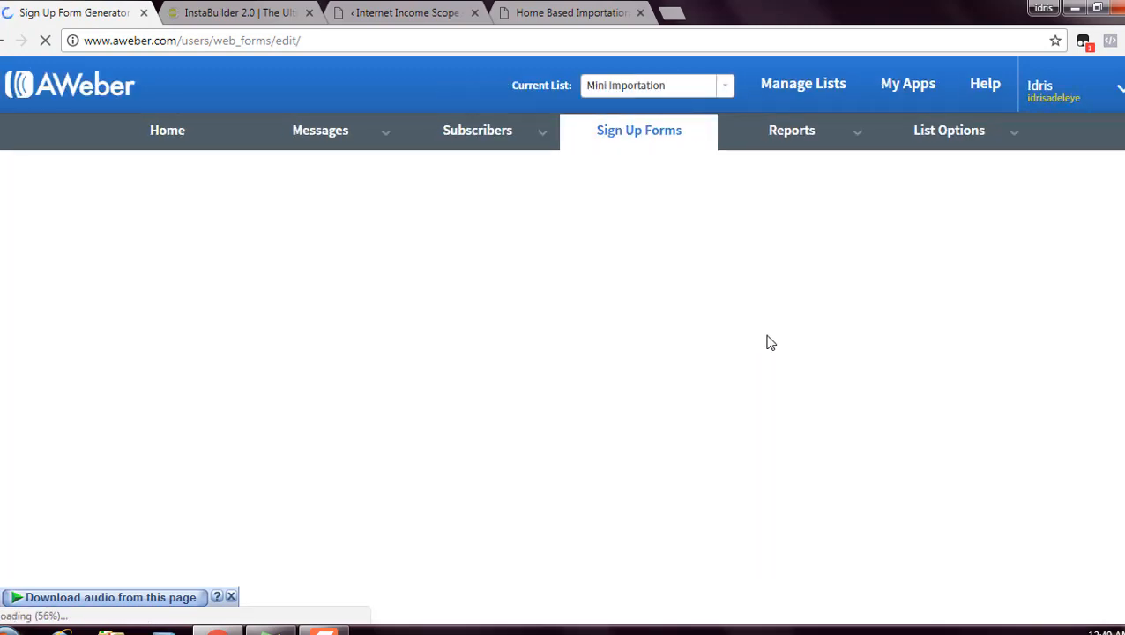
Step: Create a new custom field named "Phone" on the sign up form
scroll(959, 403, down, 3)
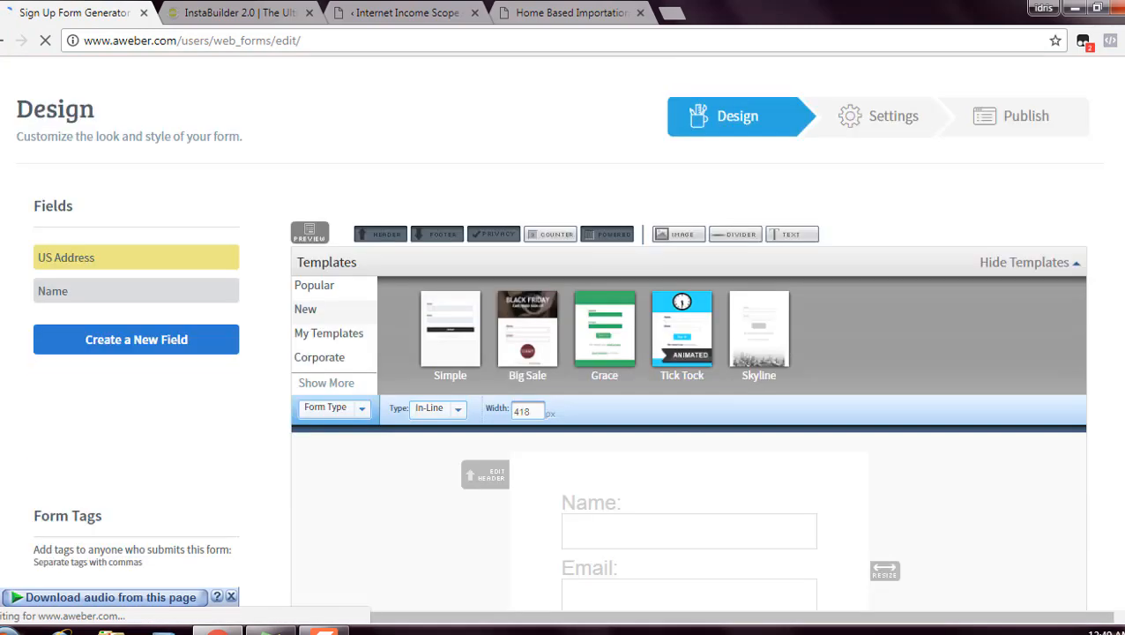
scroll(960, 403, up, 1)
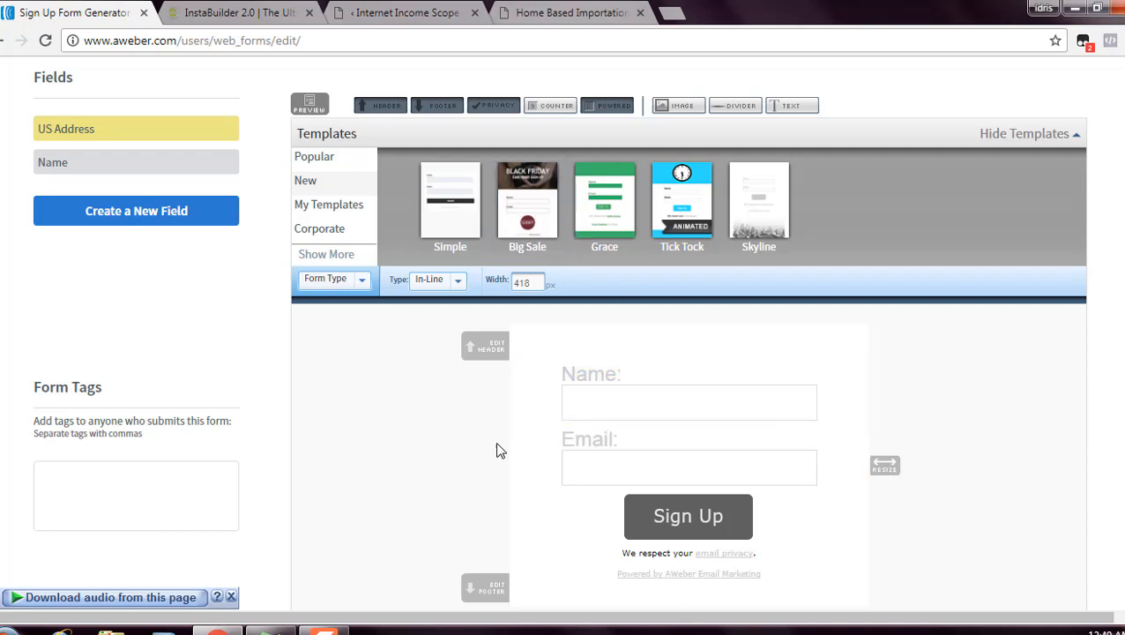
click(161, 216)
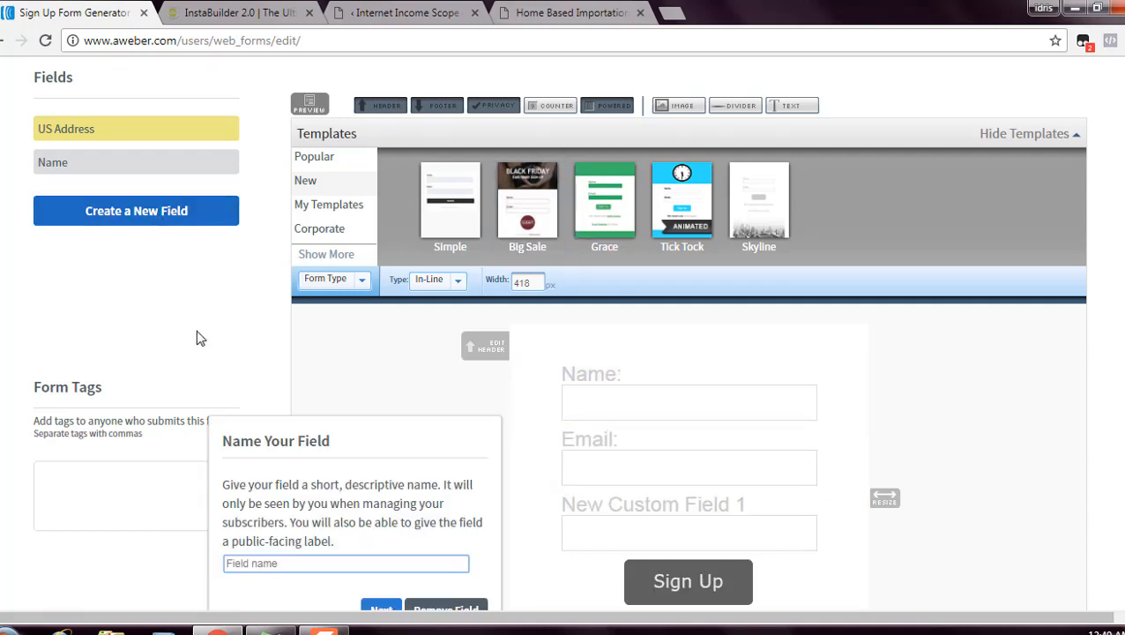
text(Phone)
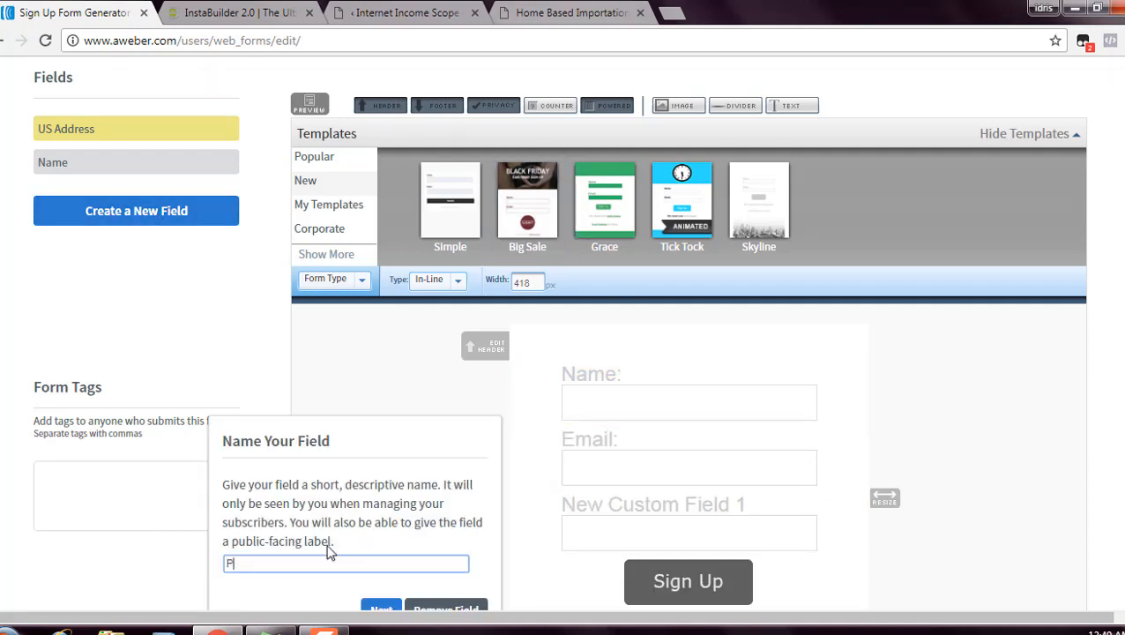
click(384, 609)
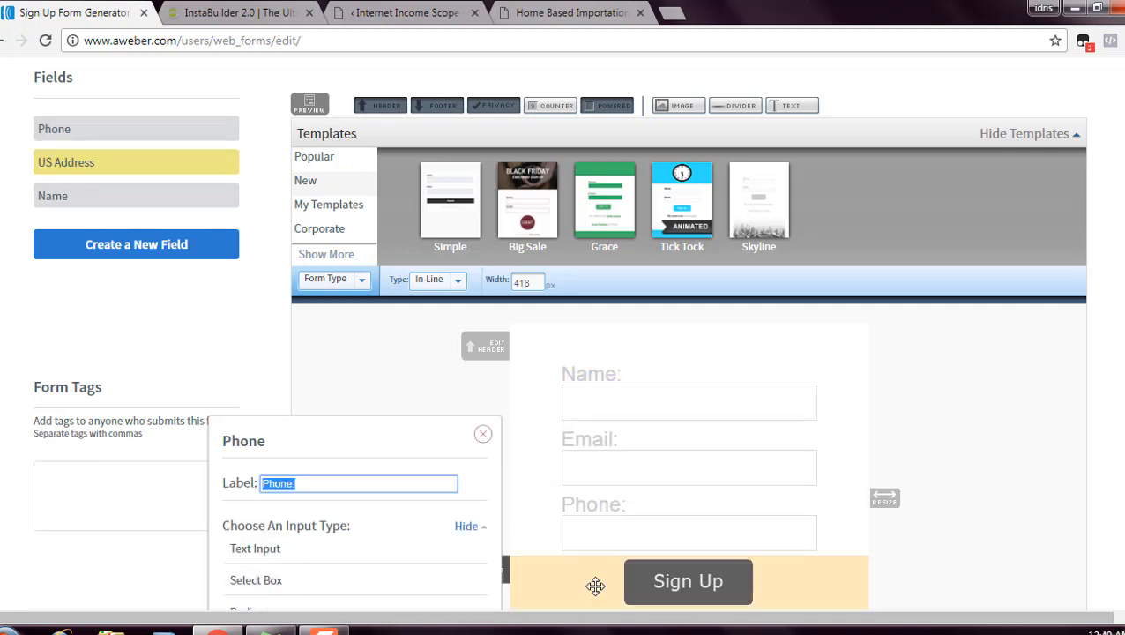
click(513, 406)
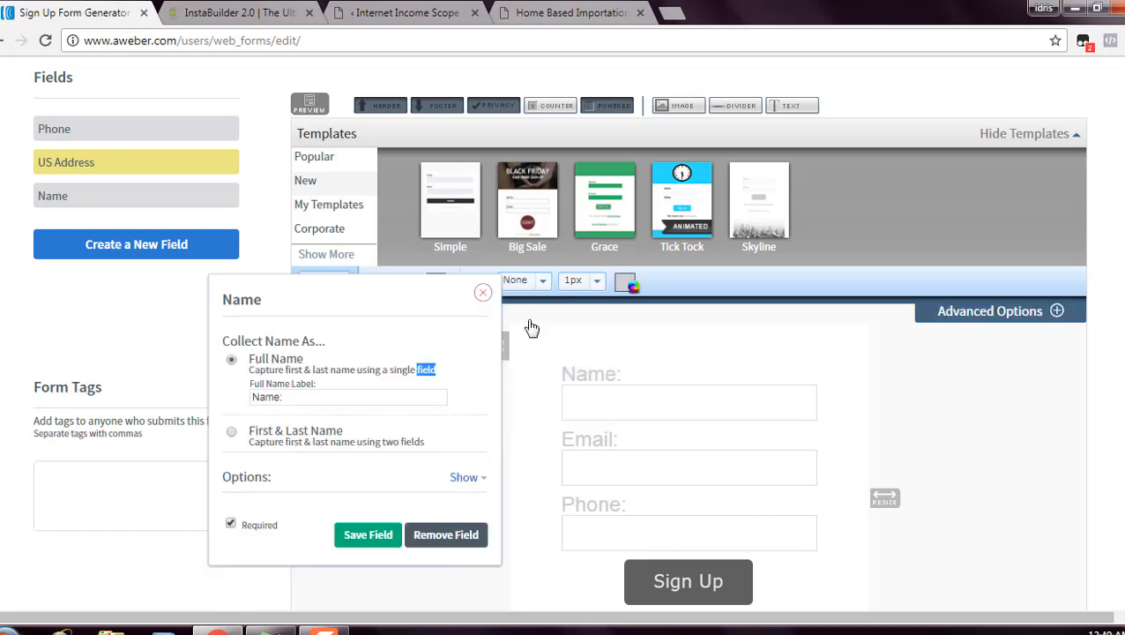
click(483, 292)
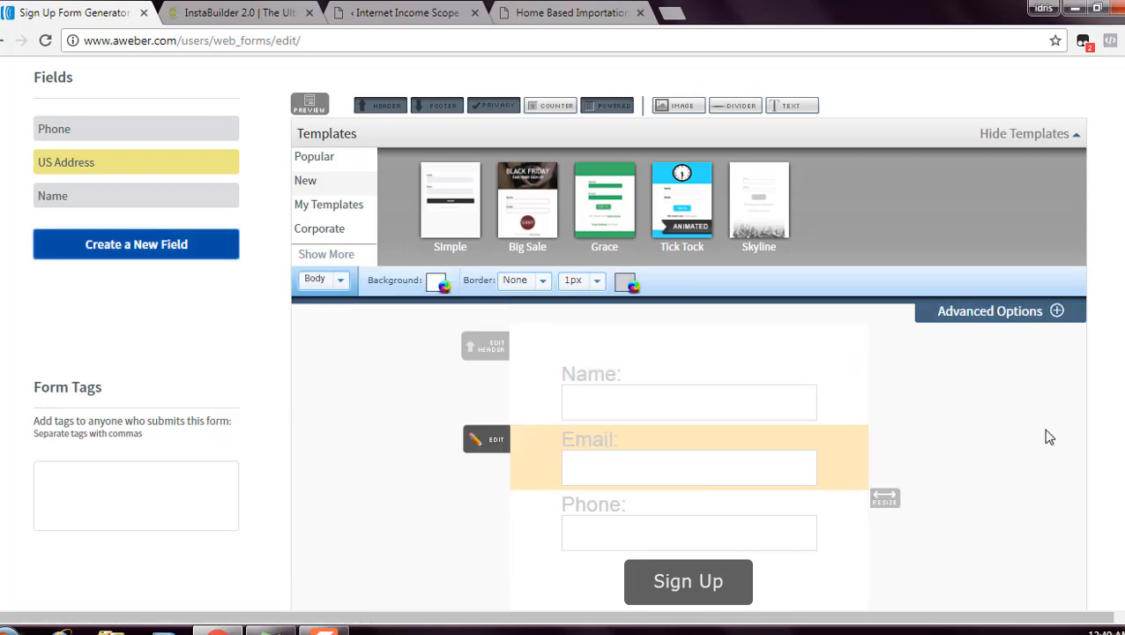
Step: Proceed from the form's design to its settings in step 2
scroll(565, 353, down, 3)
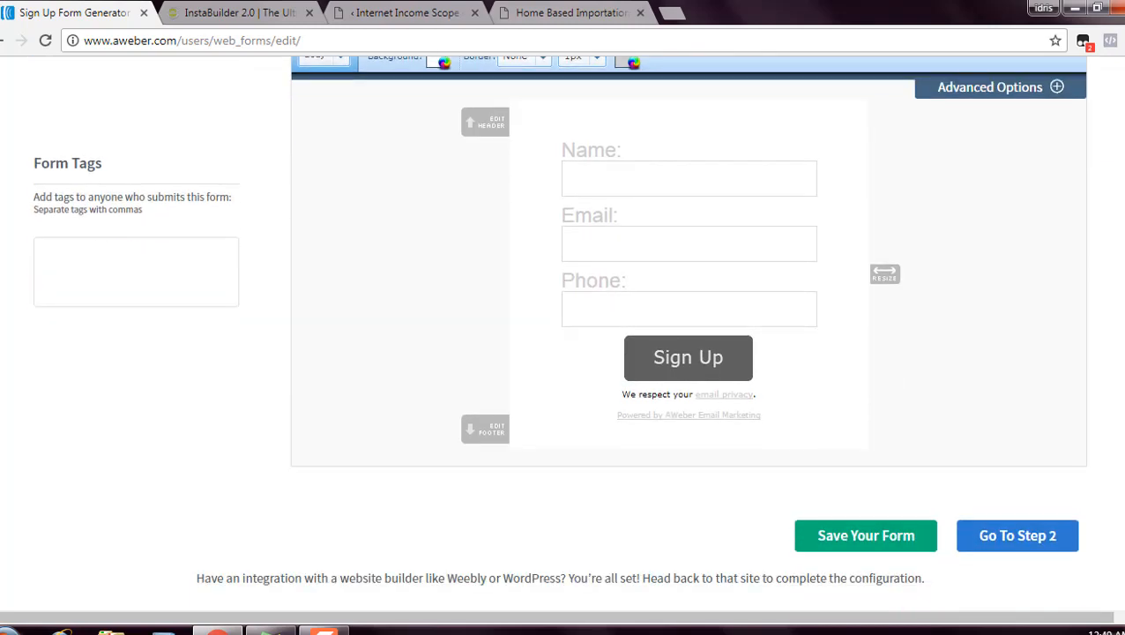
scroll(558, 332, up, 1)
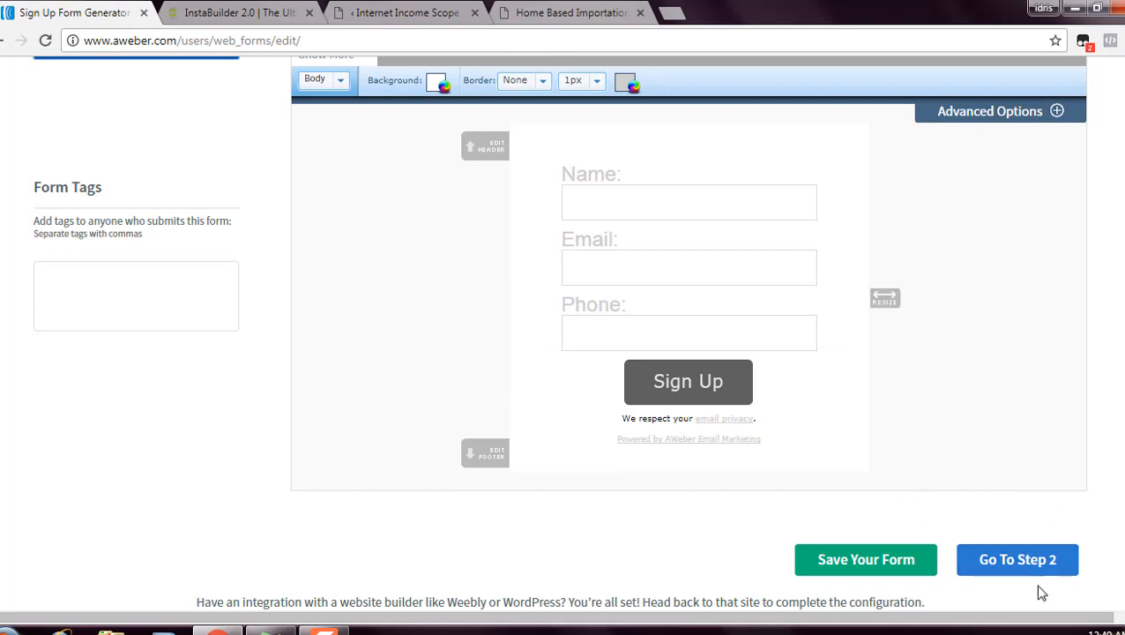
click(1005, 573)
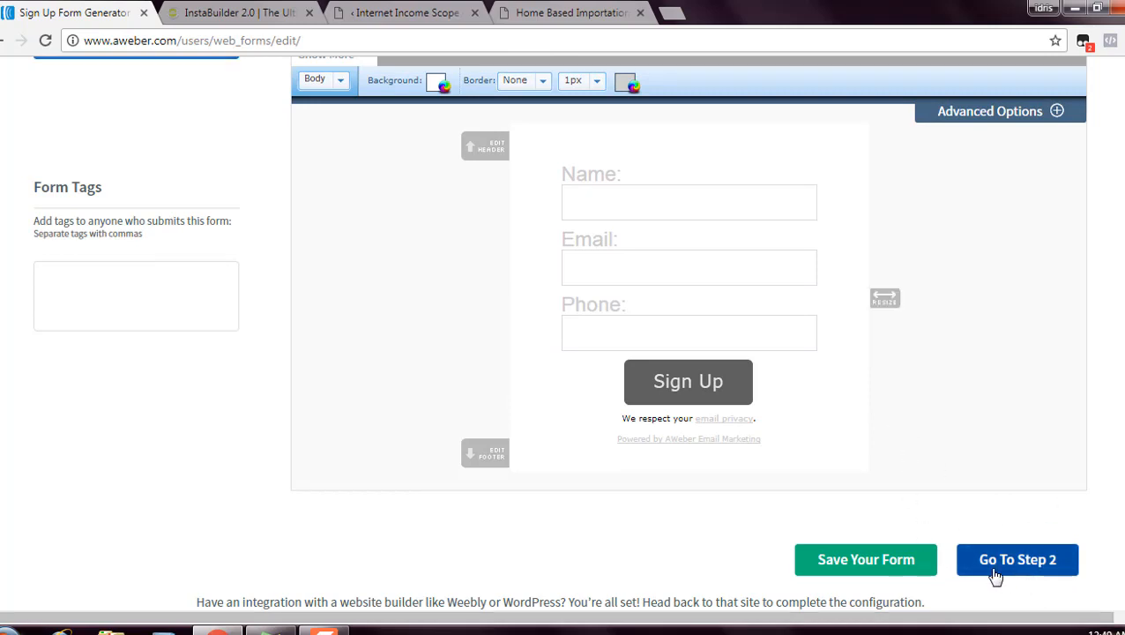
Step: Keep the form name "My Web Form" and set the Thank You Page to Custom Page
scroll(912, 319, down, 2)
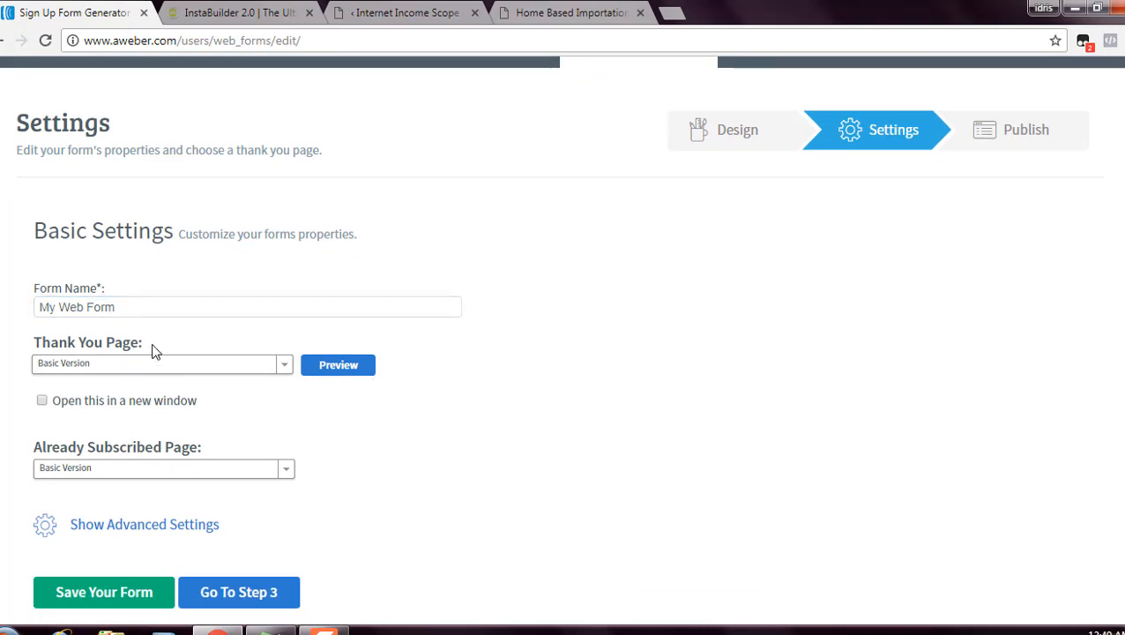
click(130, 309)
drag(80, 314, 138, 376)
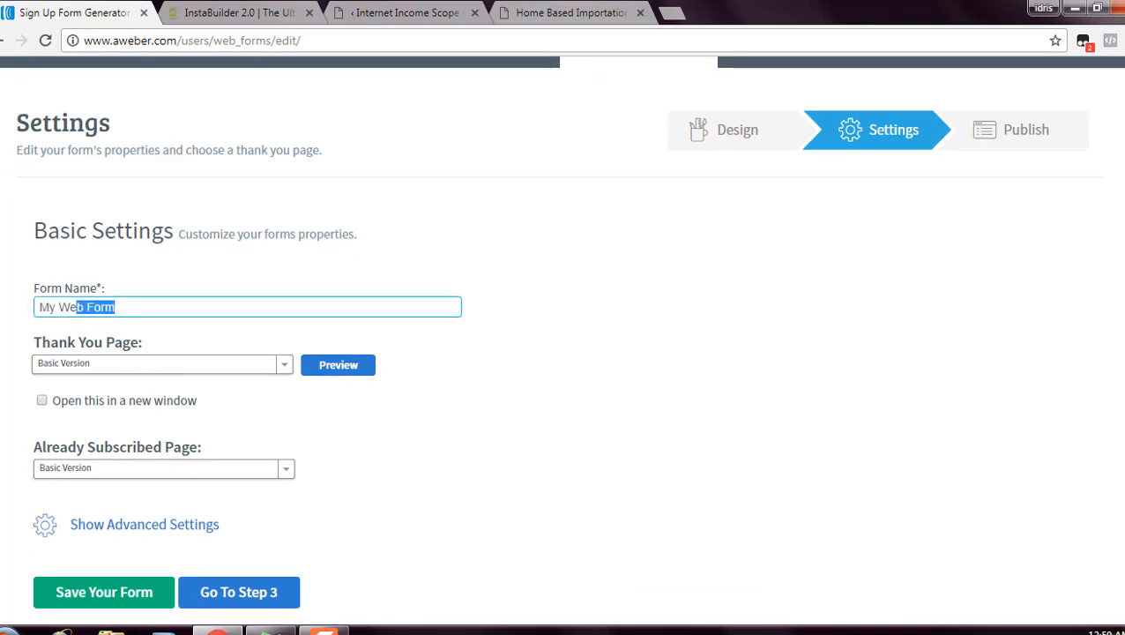
click(124, 328)
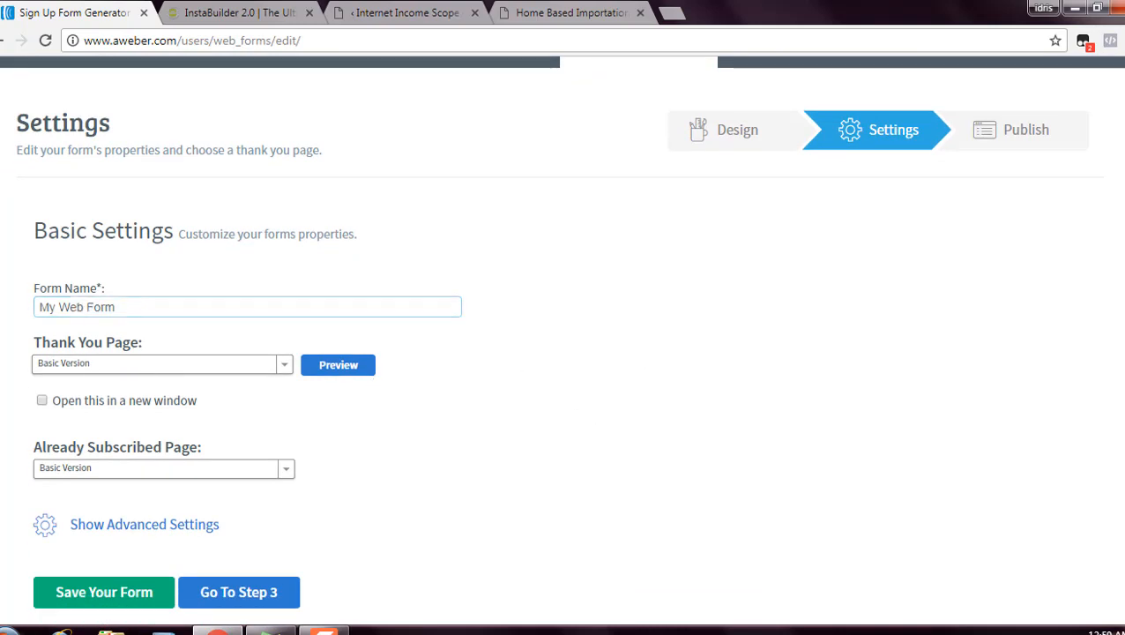
click(97, 369)
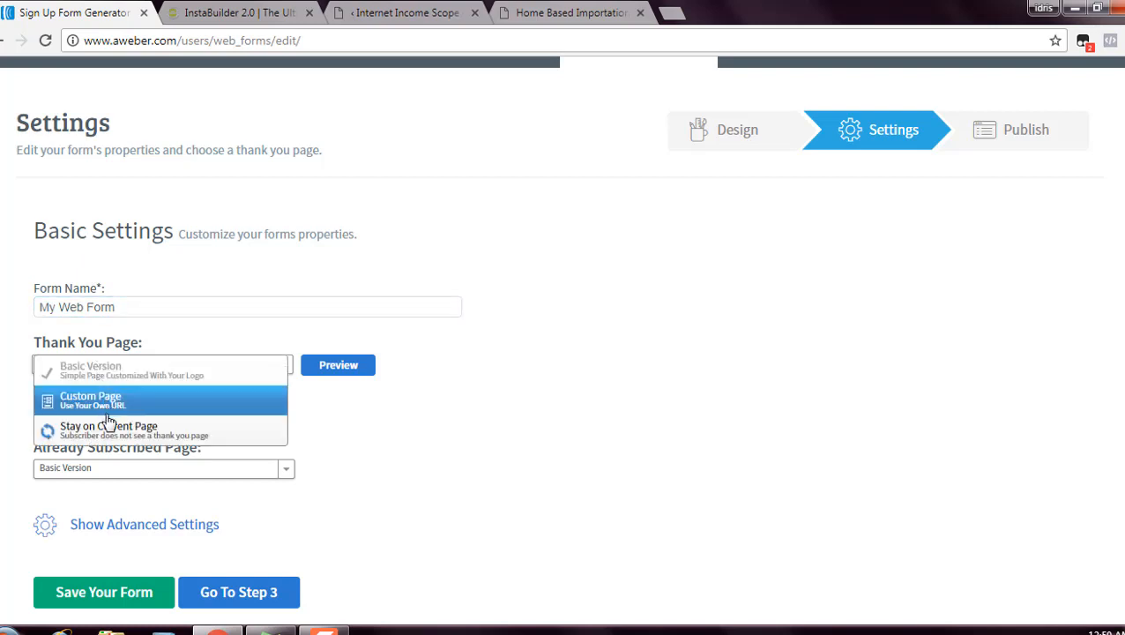
click(115, 402)
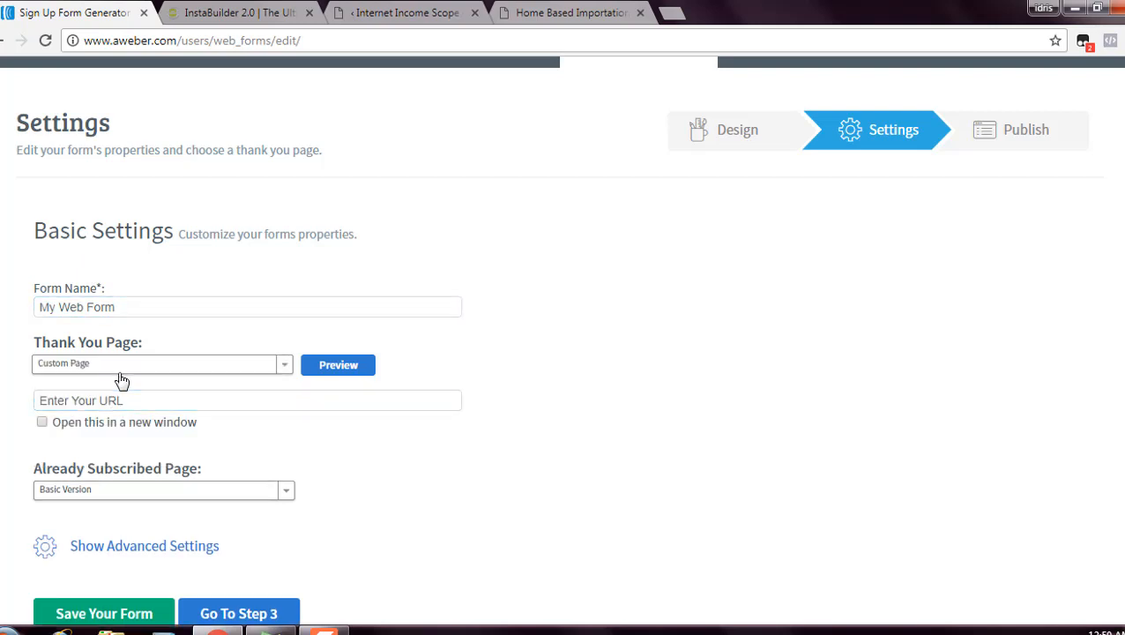
click(119, 373)
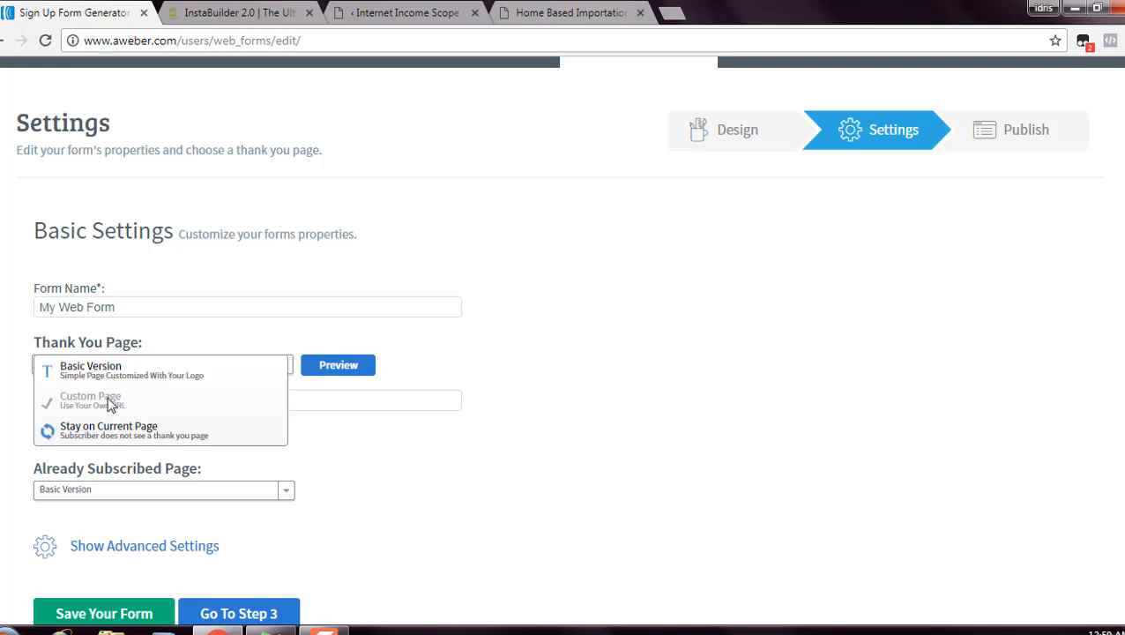
click(104, 405)
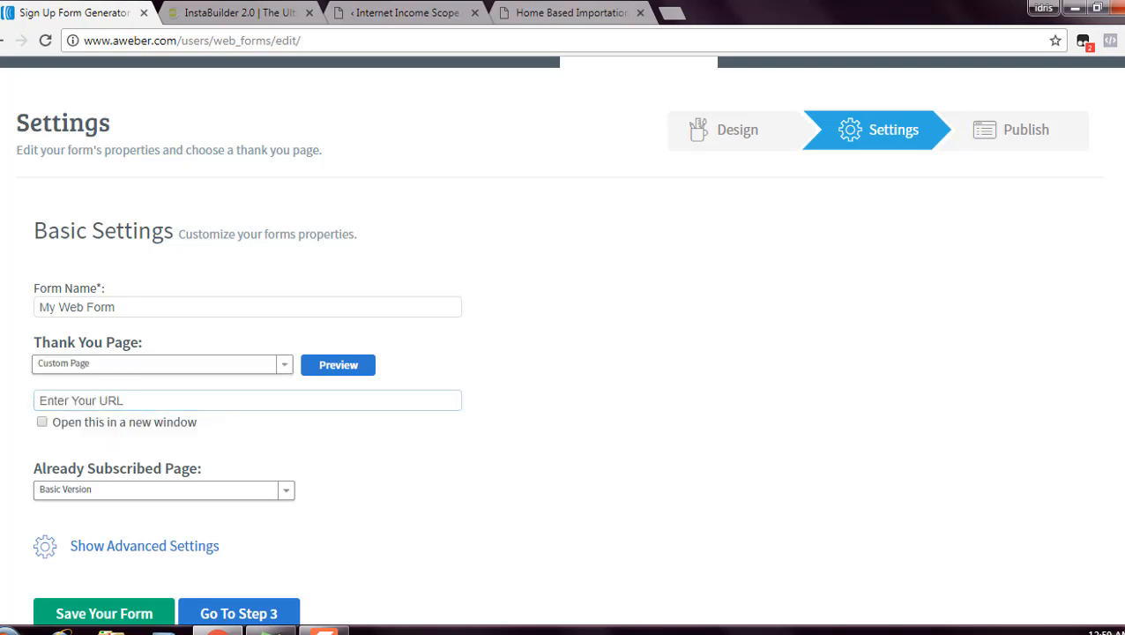
click(538, 12)
click(349, 40)
key(ctrl+c)
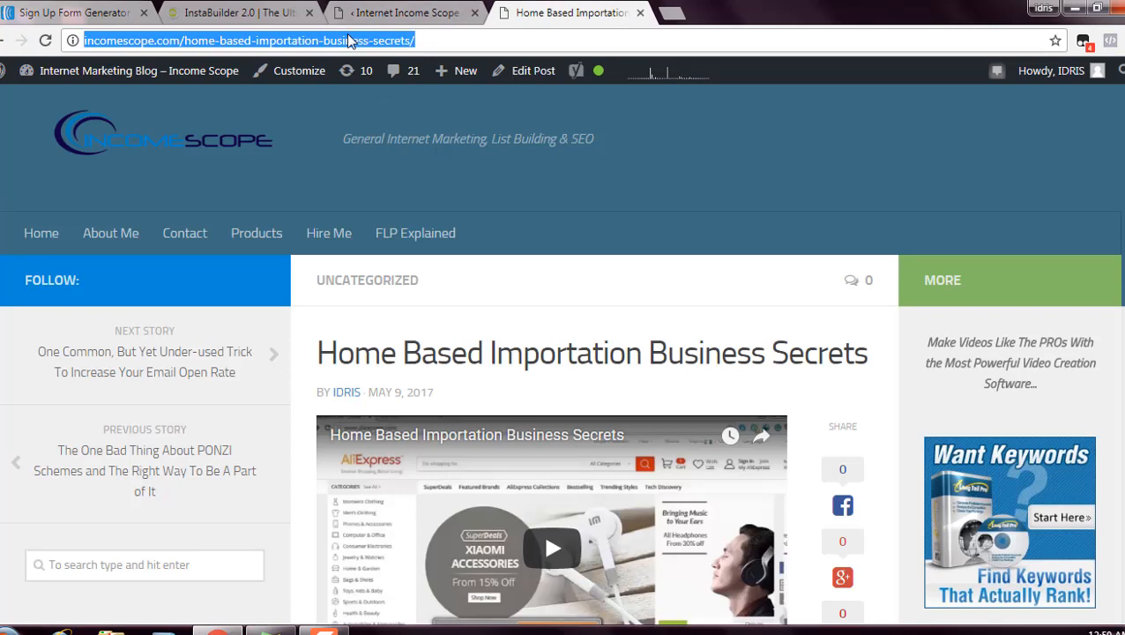
click(80, 13)
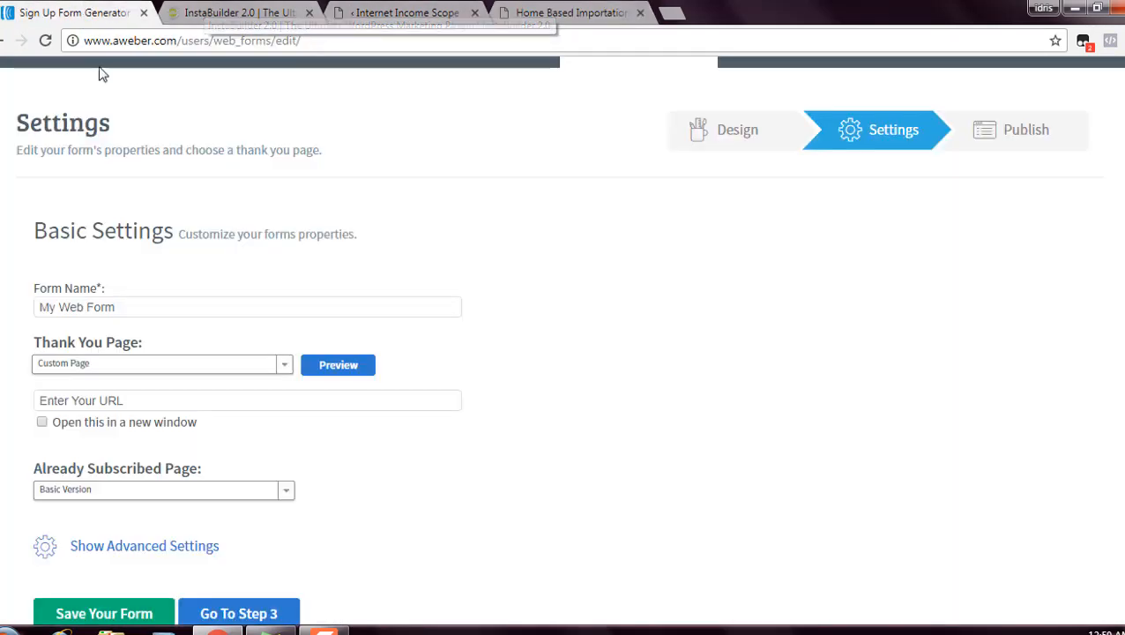
click(206, 403)
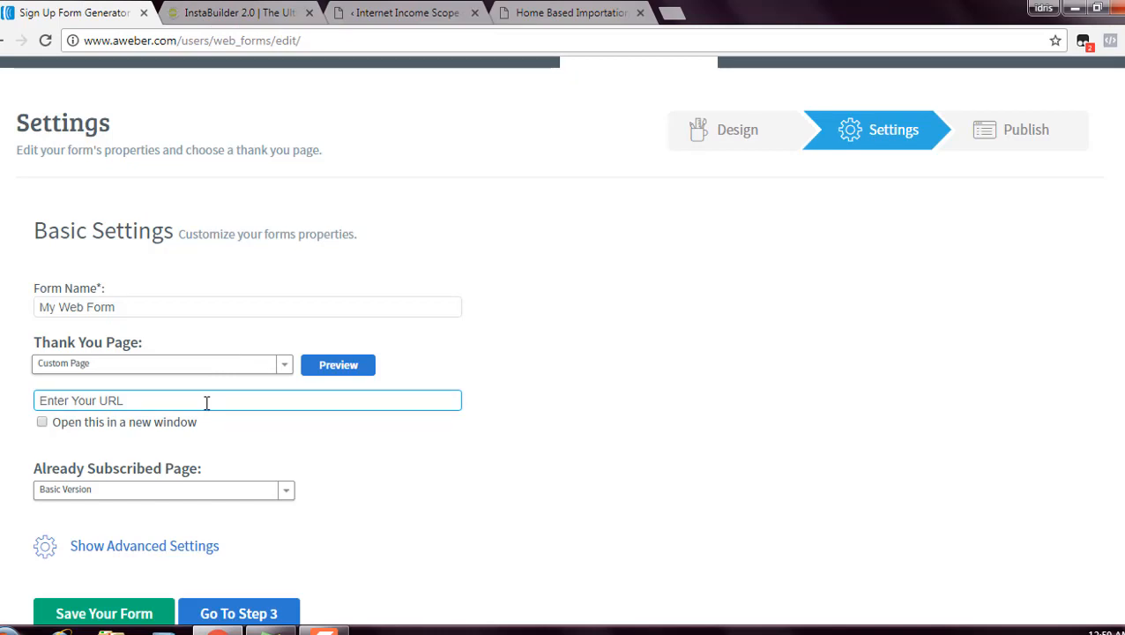
text(http://)
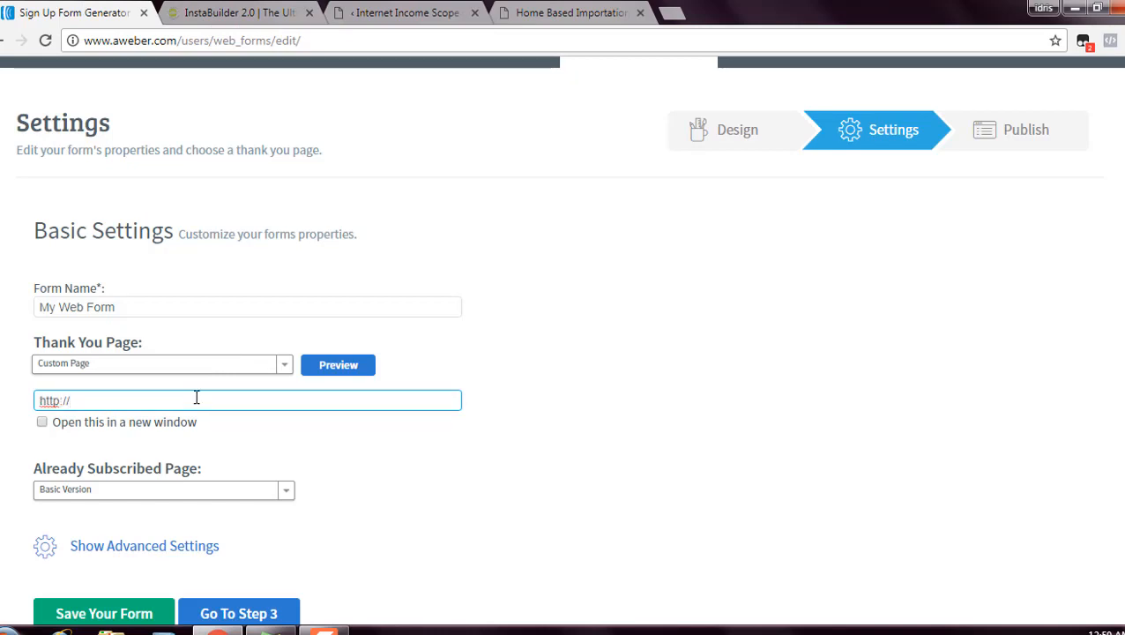
key(ctrl+a)
key(ctrl+v)
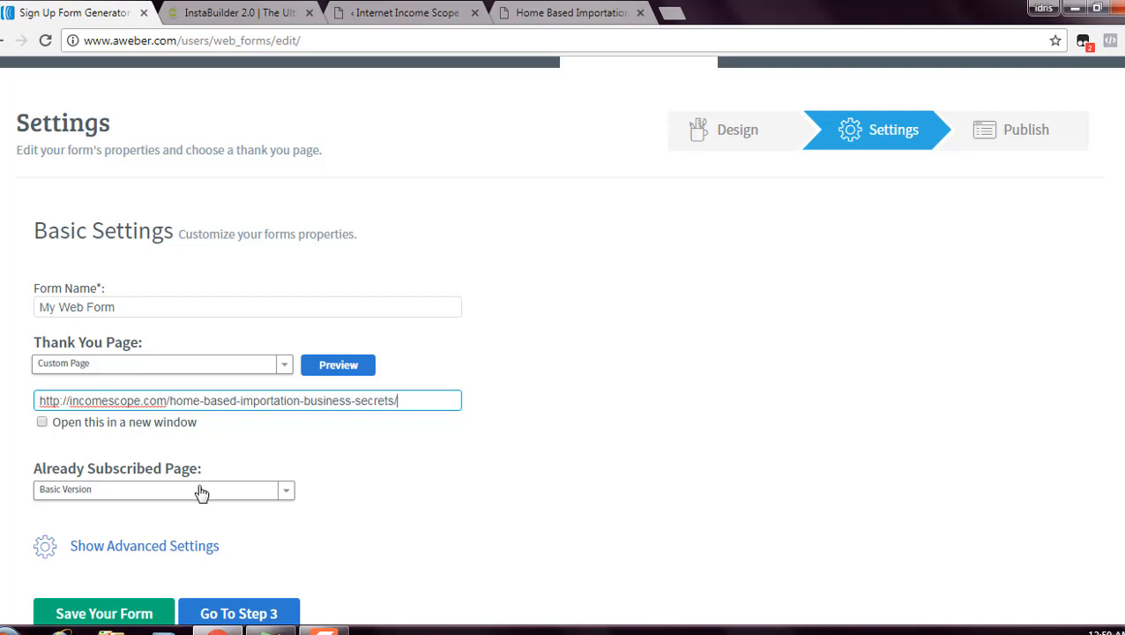
click(107, 500)
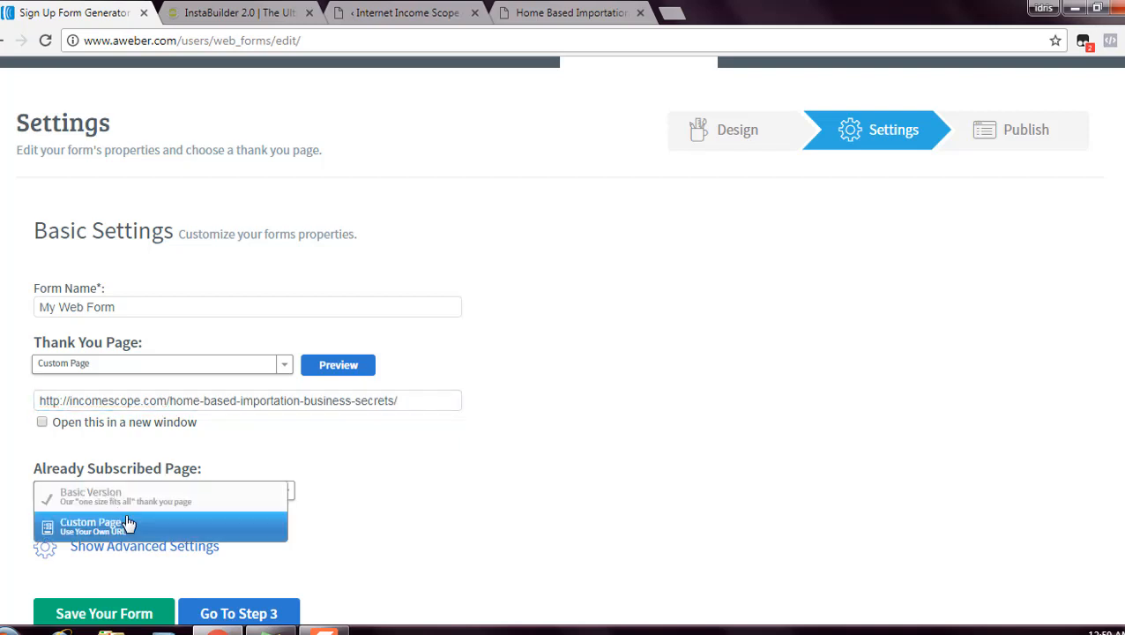
click(127, 524)
text(http://)
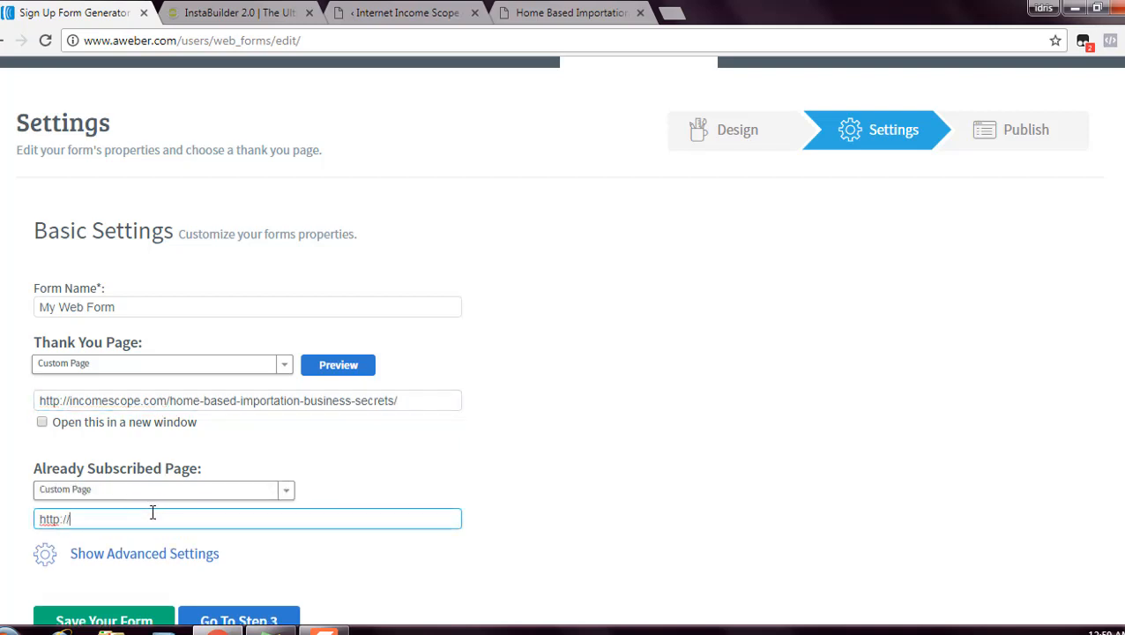
key(ctrl+a)
key(ctrl+v)
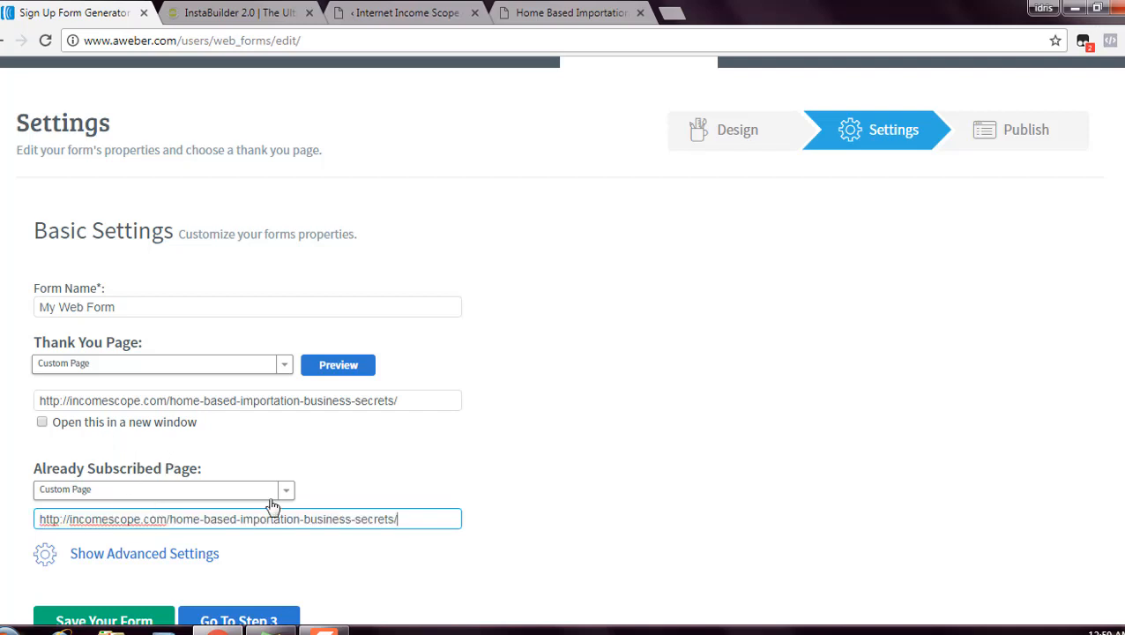
Step: Save the web form with its custom page settings and proceed to step 3 for publishing
scroll(562, 344, down, 3)
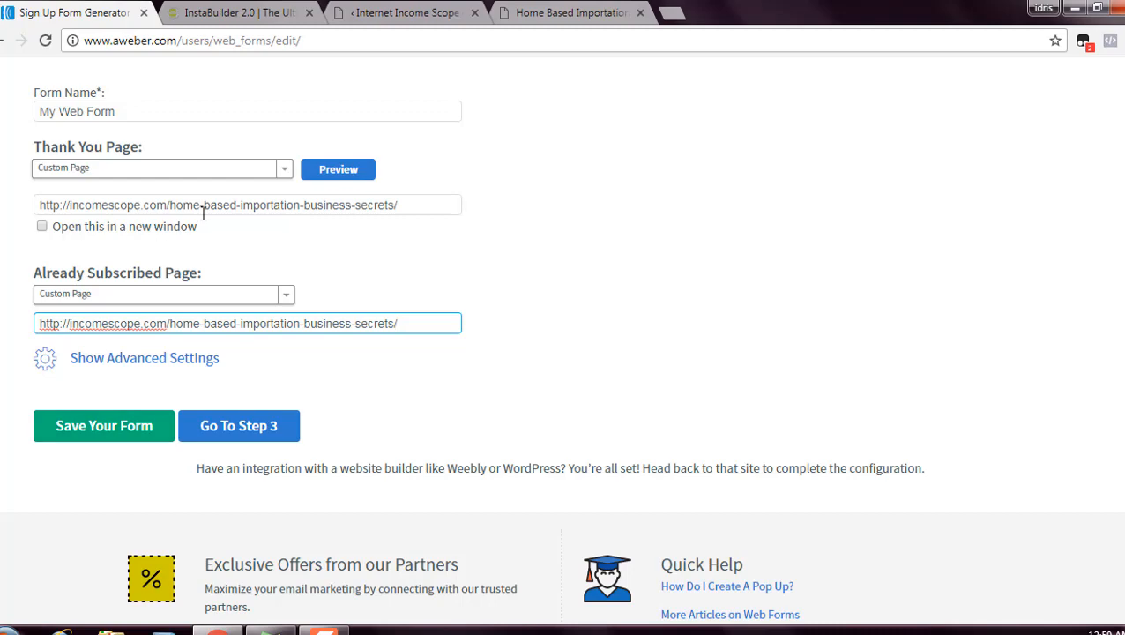
click(131, 428)
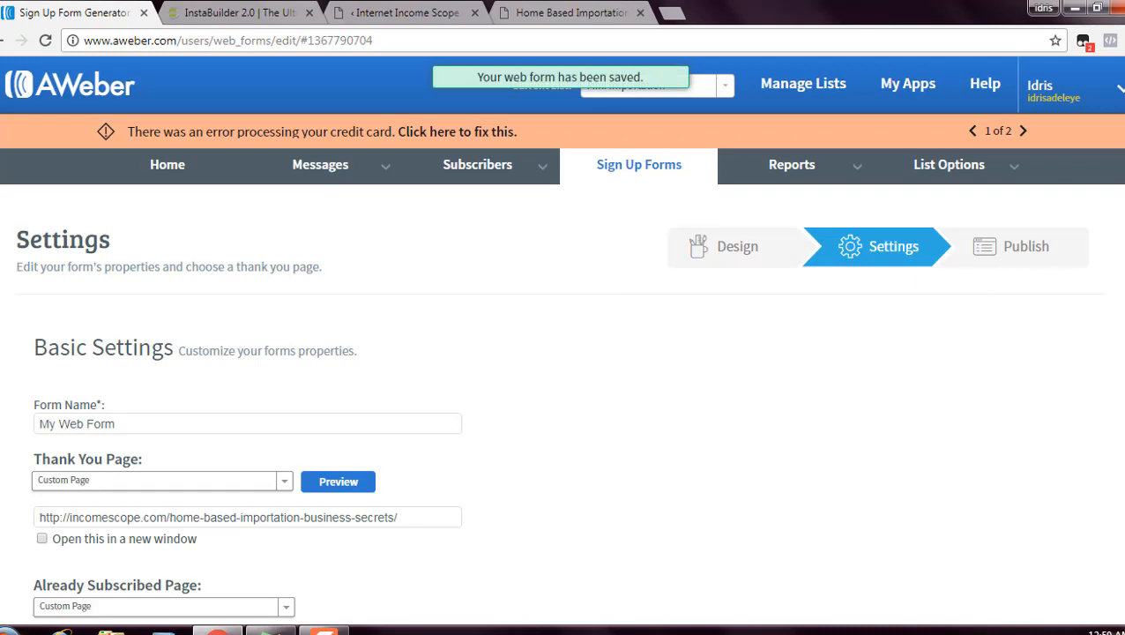
scroll(563, 353, down, 5)
scroll(897, 361, down, 1)
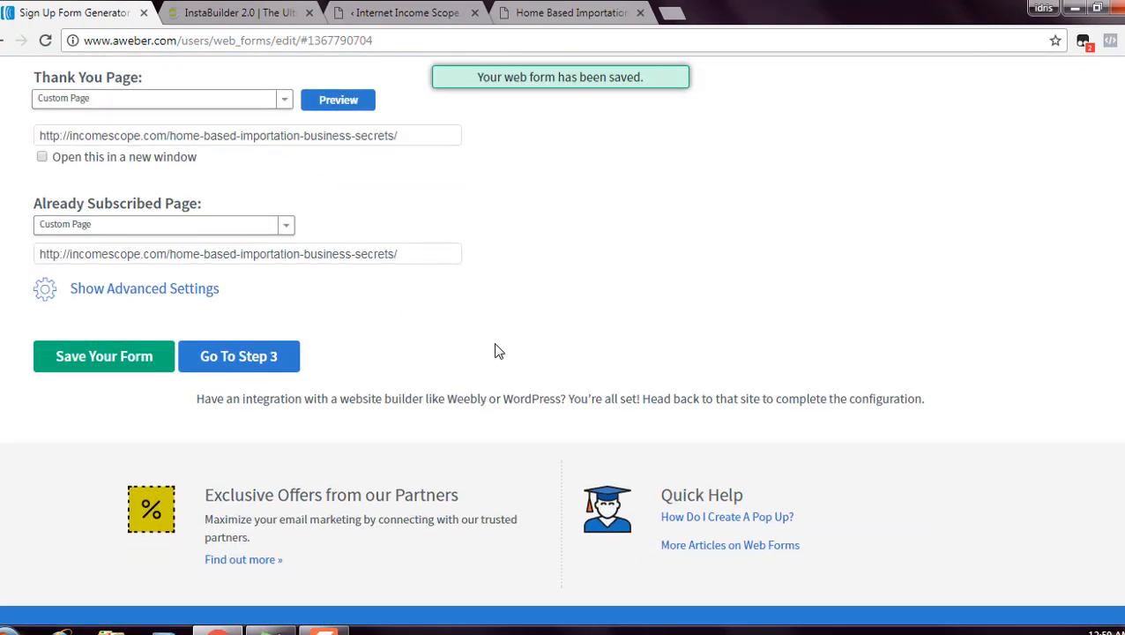
click(269, 354)
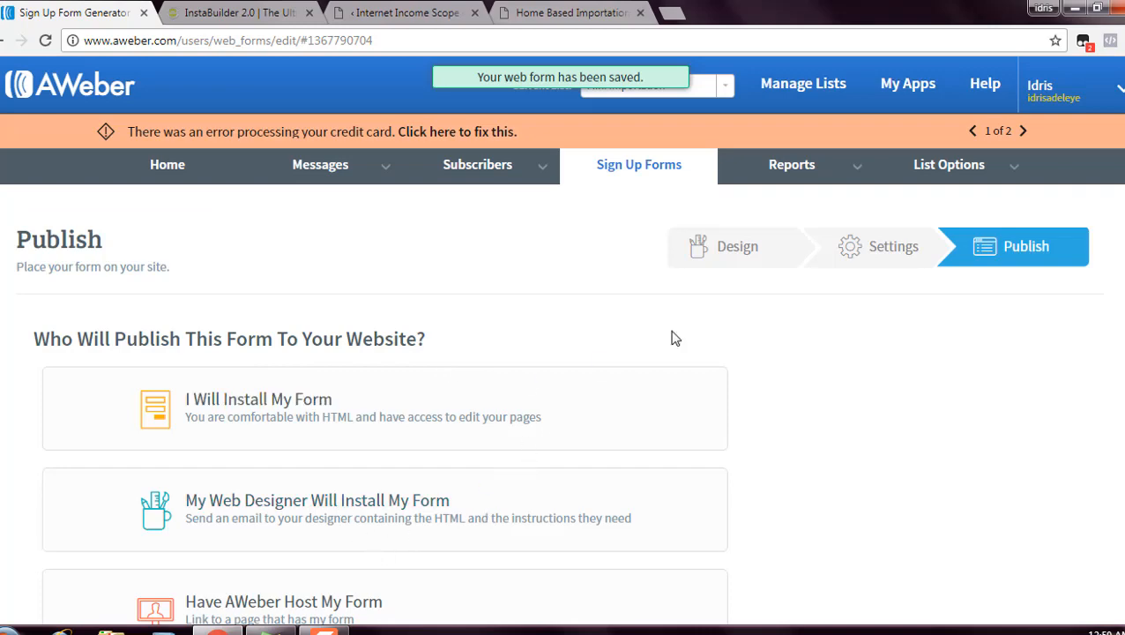
Step: Choose to install the form yourself and show its Raw HTML version
scroll(755, 365, down, 2)
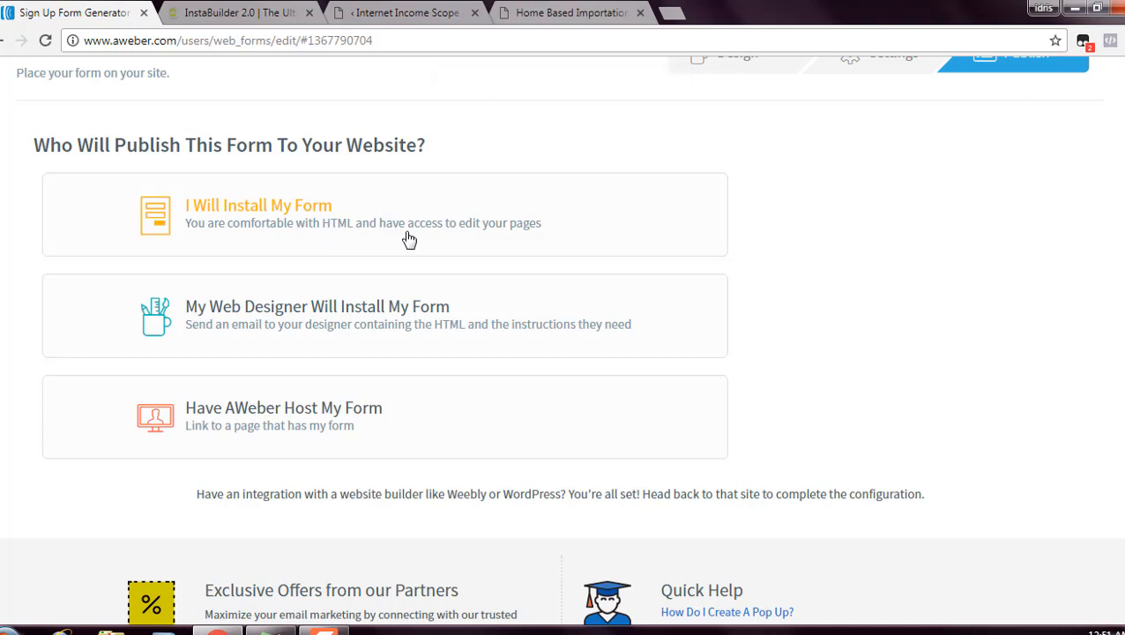
click(319, 232)
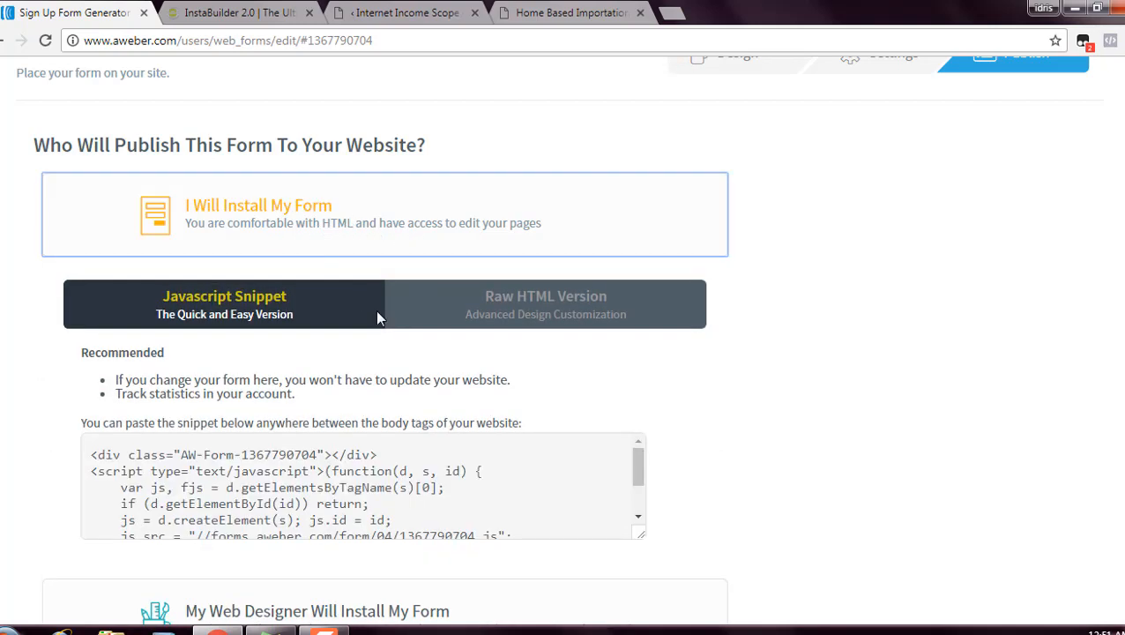
click(515, 308)
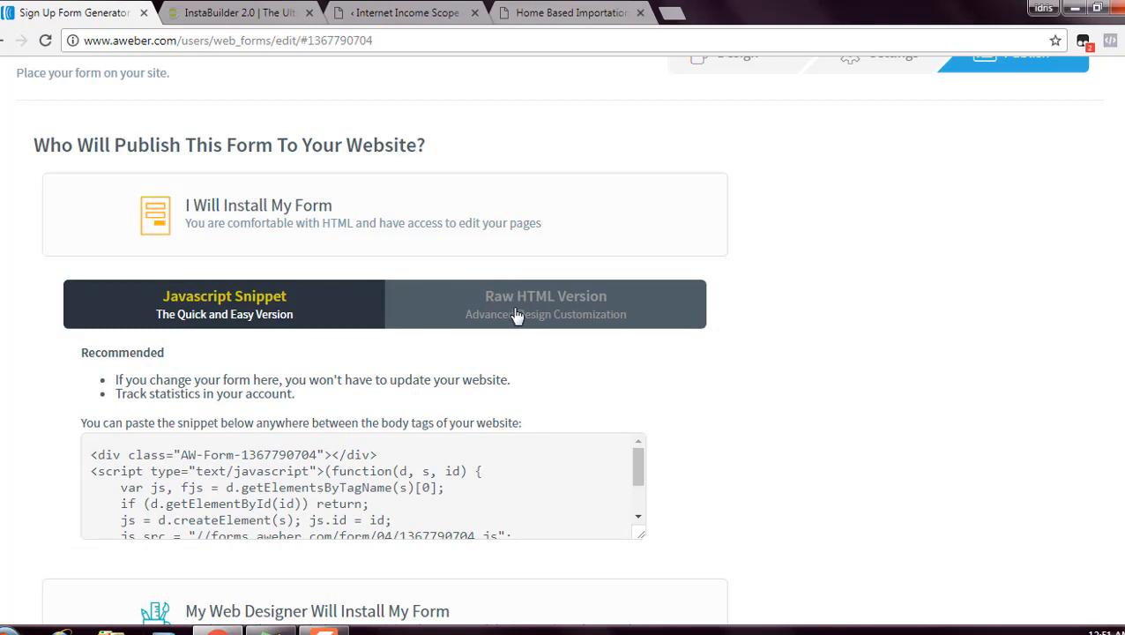
click(298, 322)
click(515, 299)
Step: Copy the form's entire raw HTML code
click(413, 494)
key(ctrl+a)
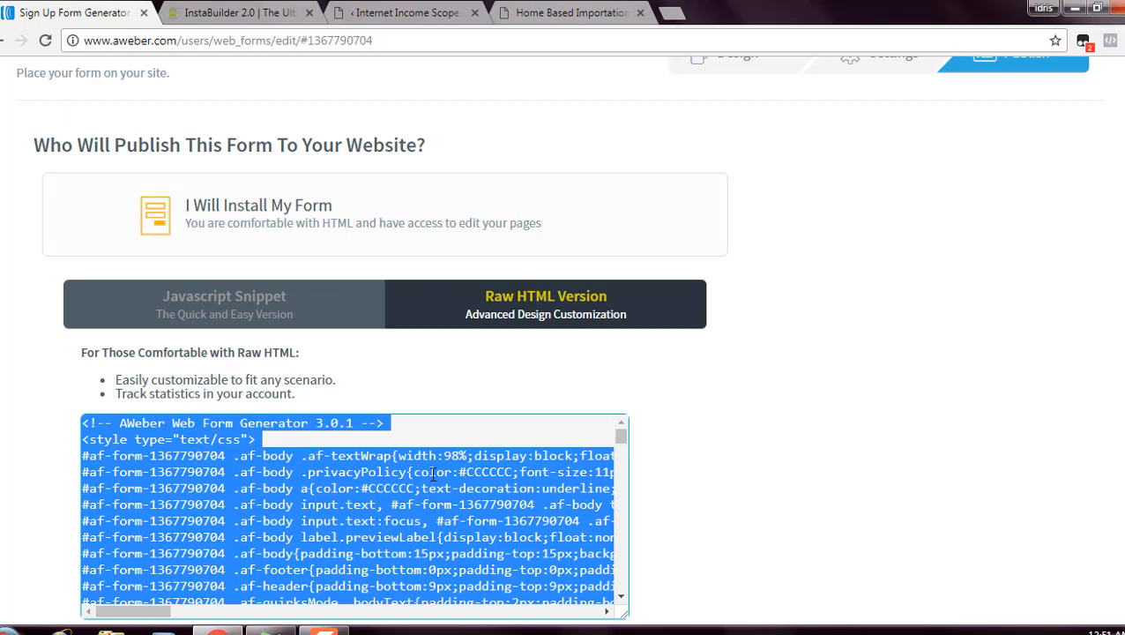
right_click(368, 503)
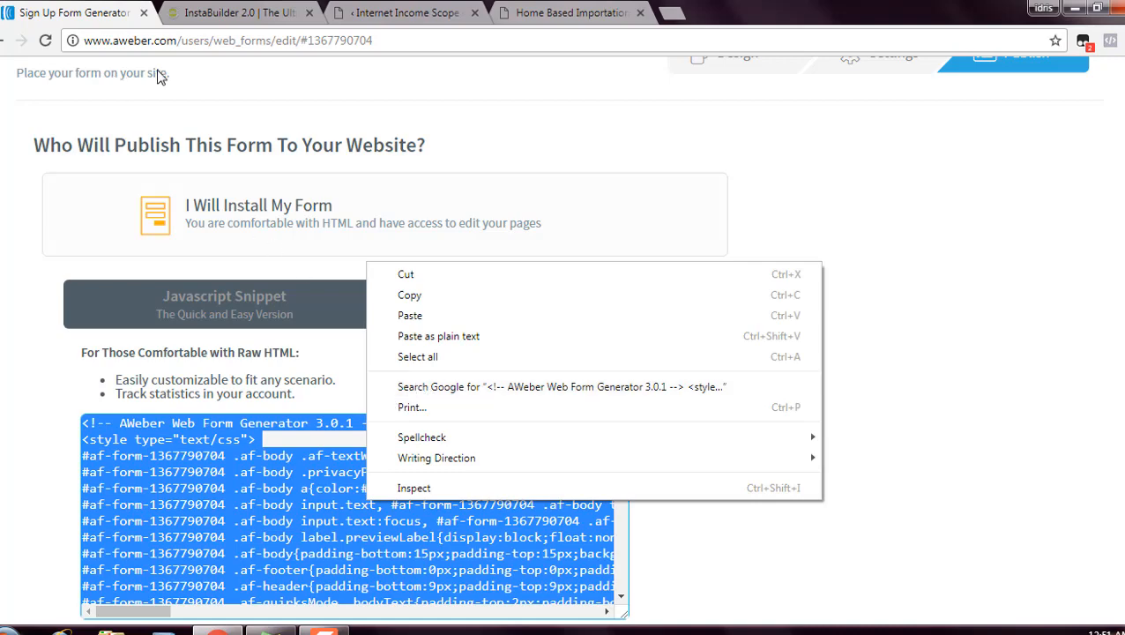
click(404, 299)
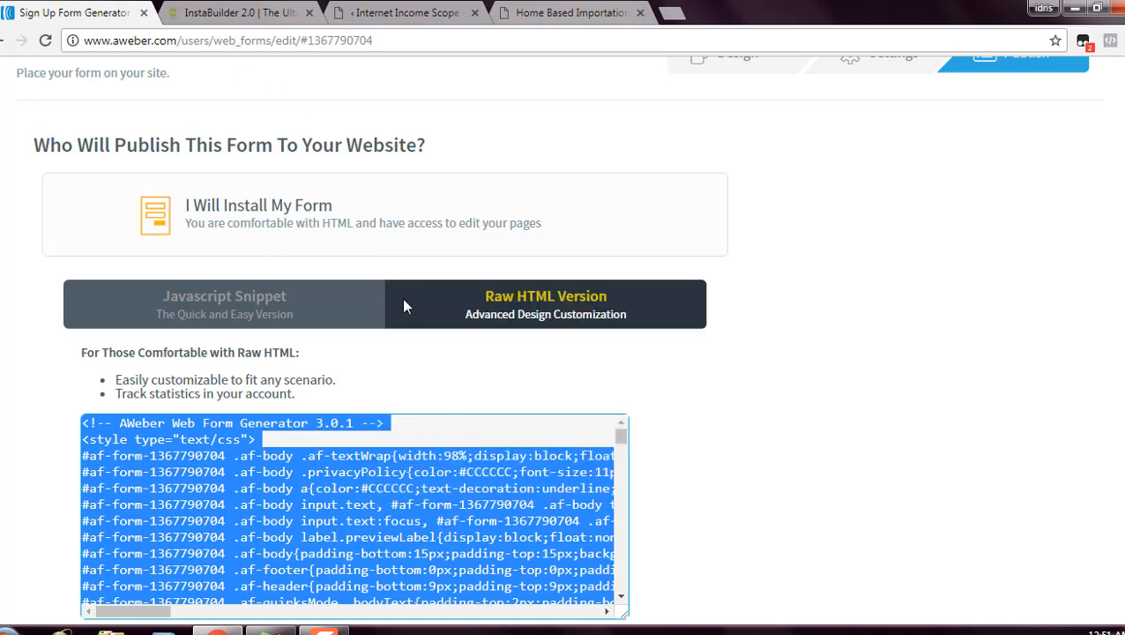
Step: Switch to the InstaBuilder page editor, insert the copied AWeber code as the opt-in form's HTML code and process it
click(238, 12)
click(406, 12)
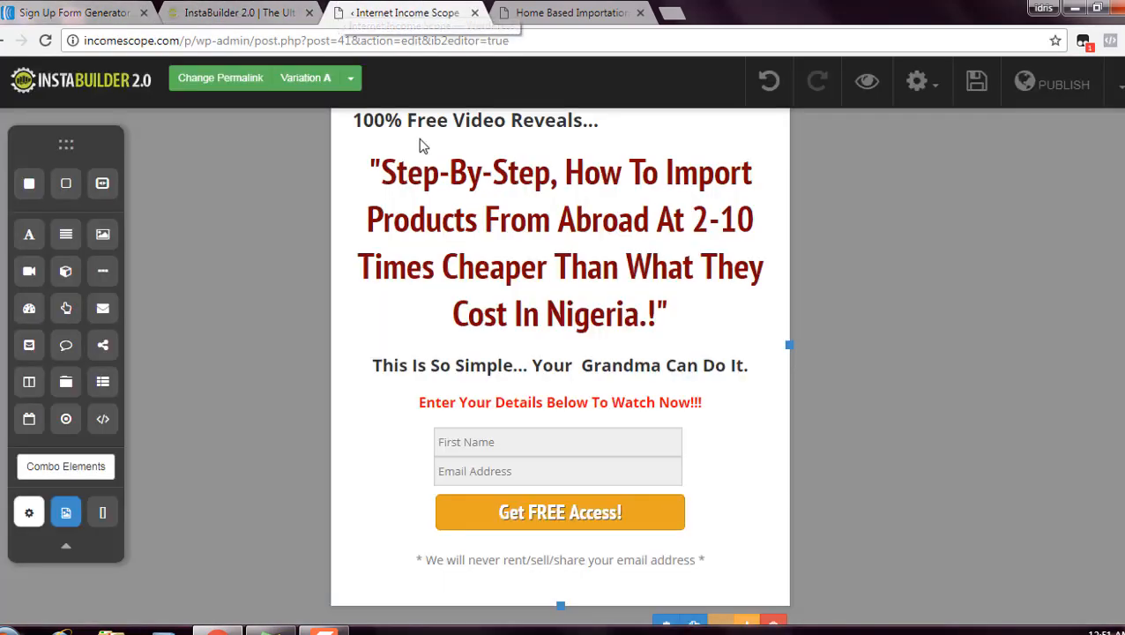
click(501, 465)
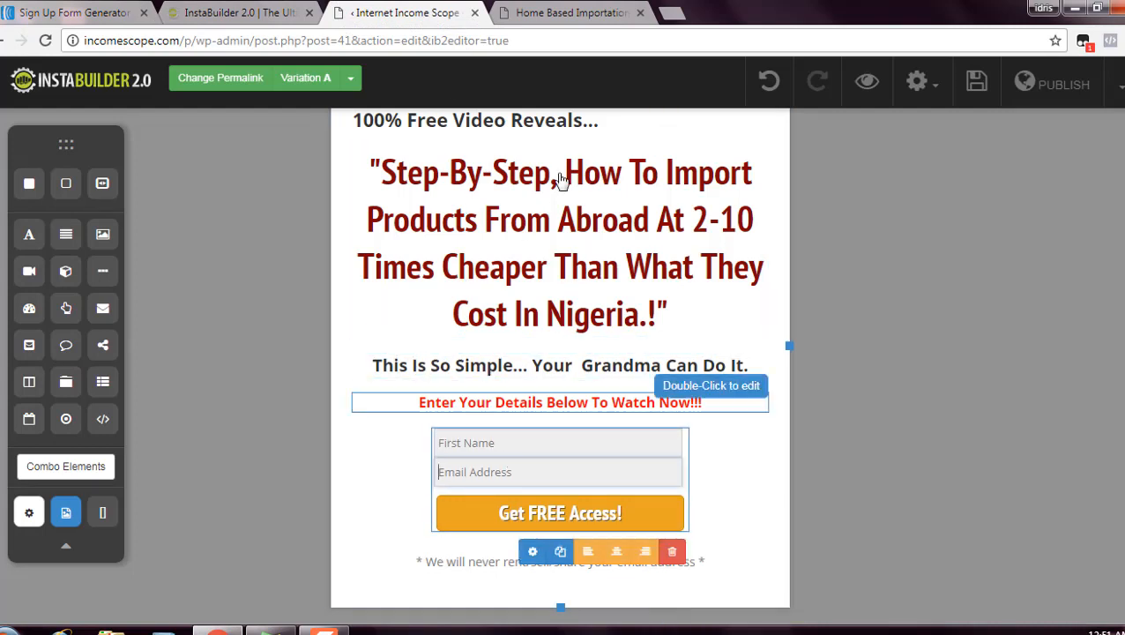
click(531, 554)
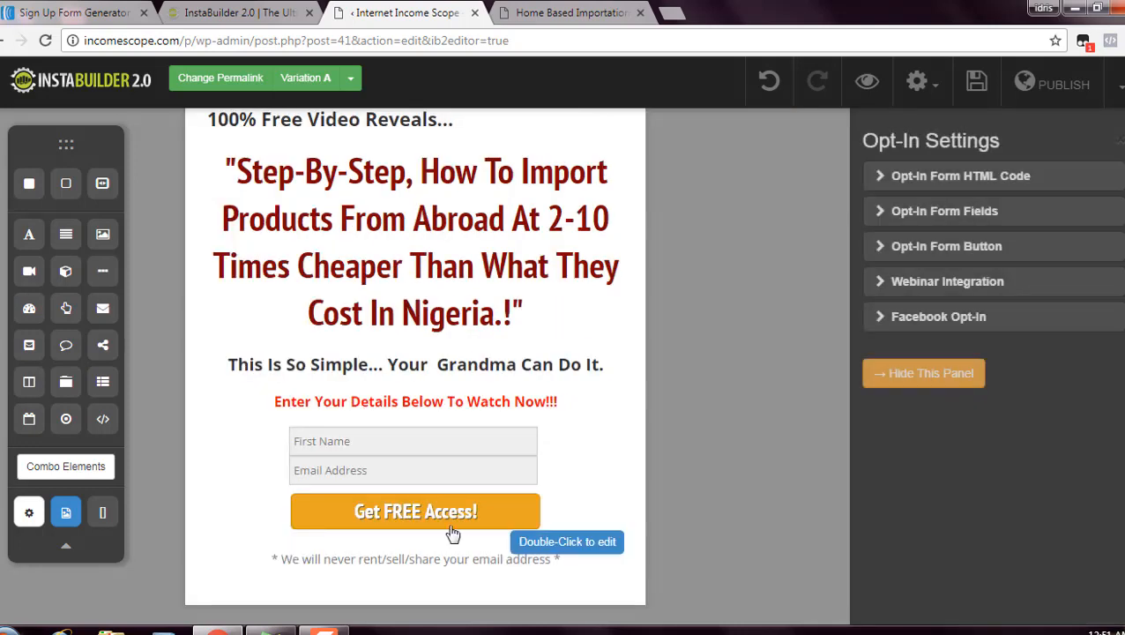
click(943, 185)
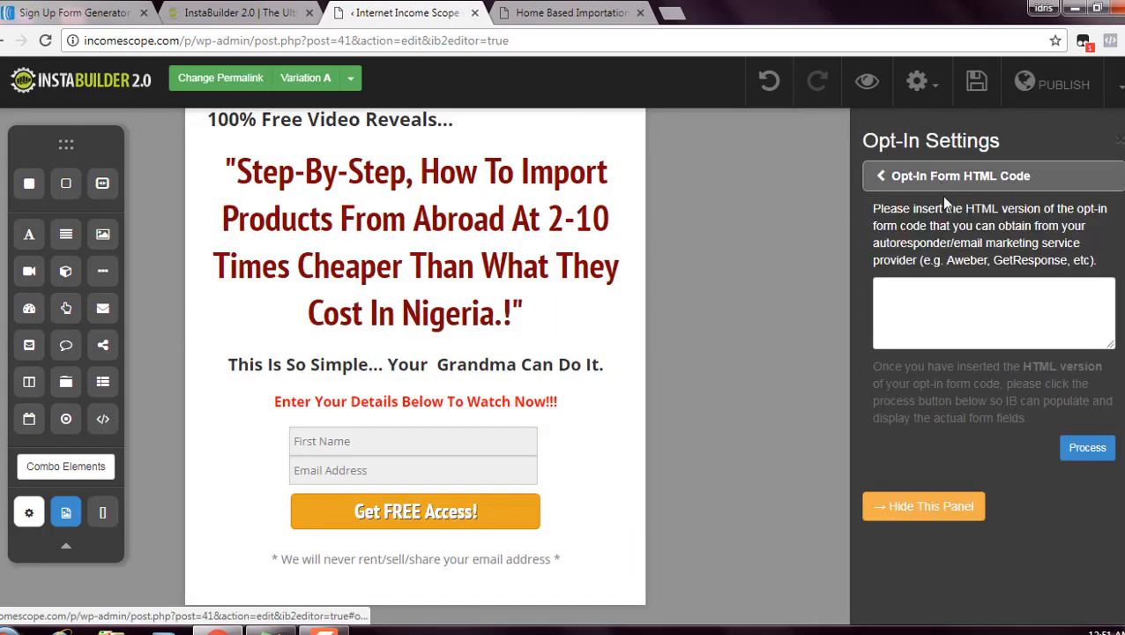
click(913, 318)
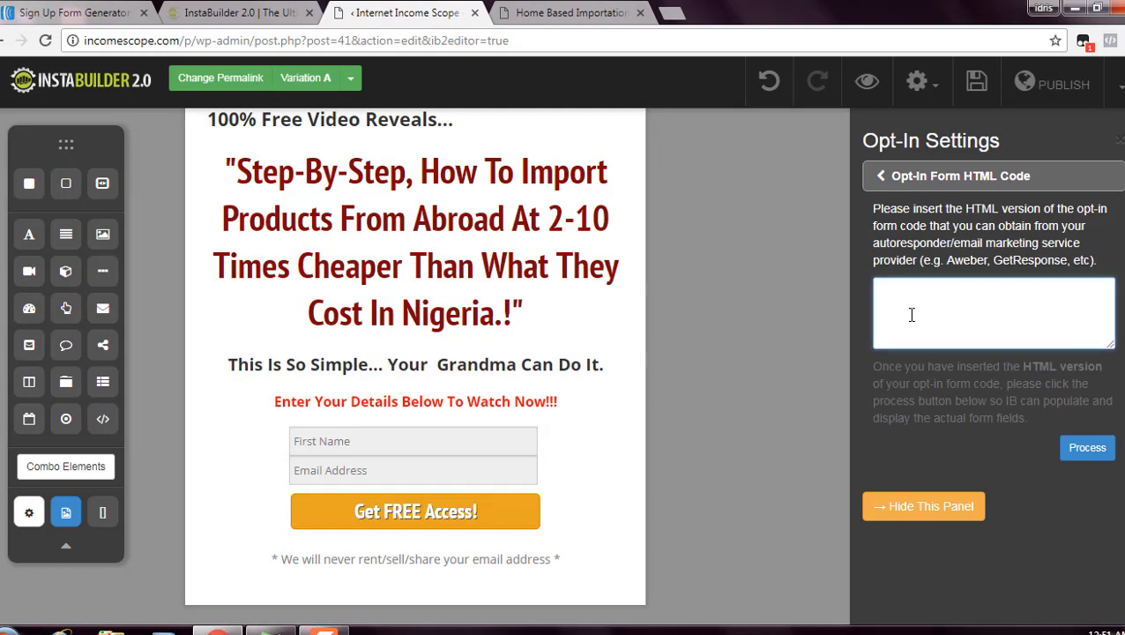
key(ctrl+v)
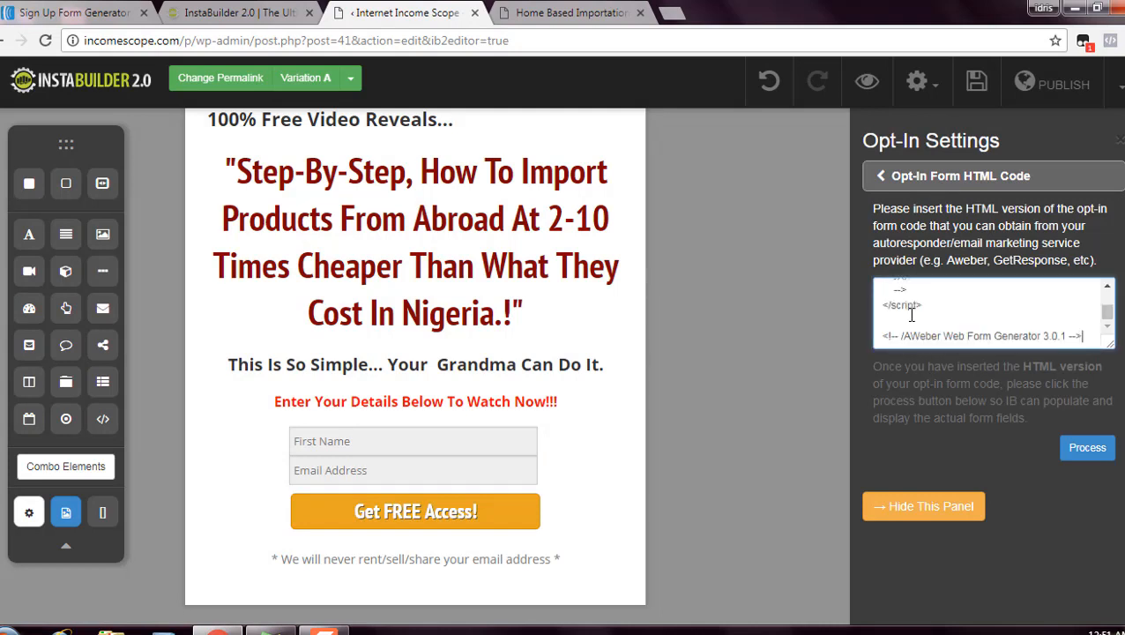
click(1071, 450)
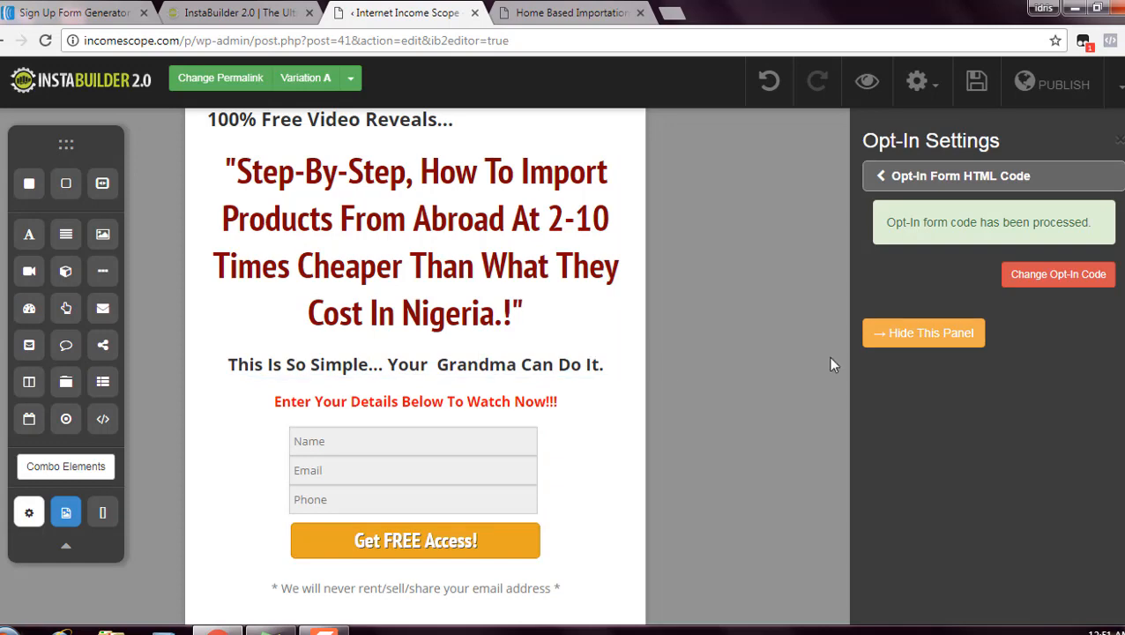
click(885, 337)
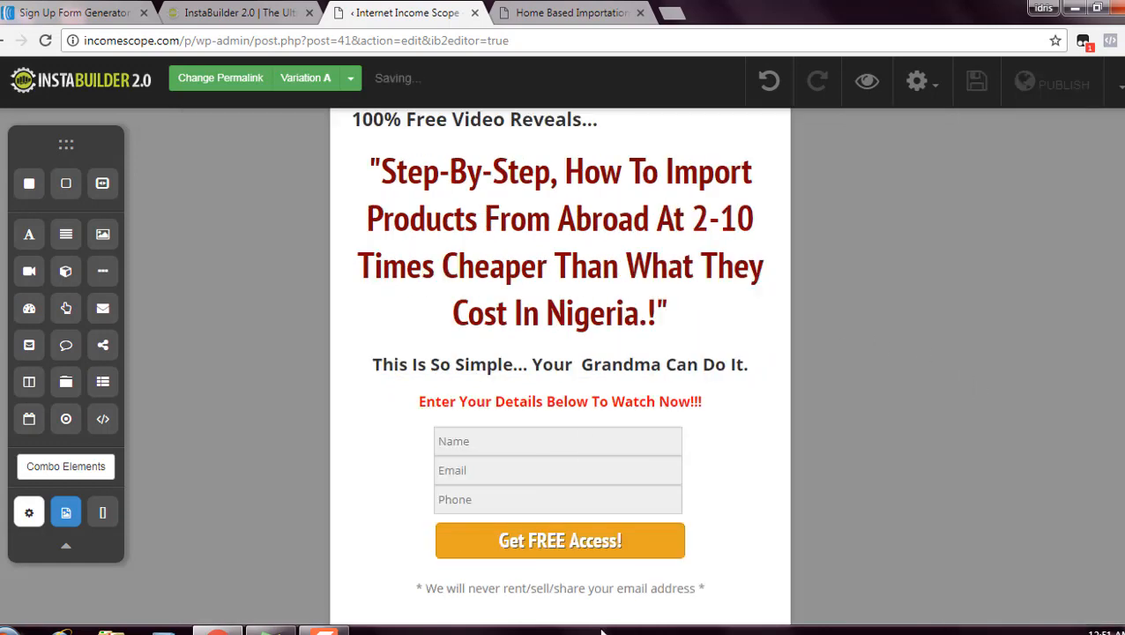
Step: Change the opt-in form button's text label to "Watch Video Now!"
click(559, 563)
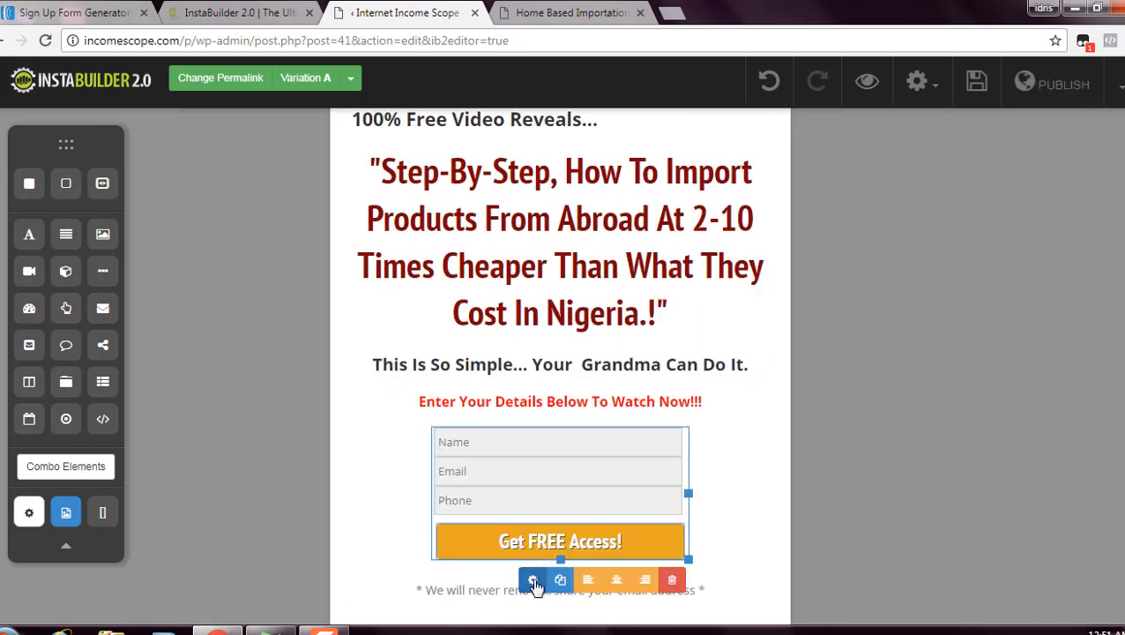
click(533, 580)
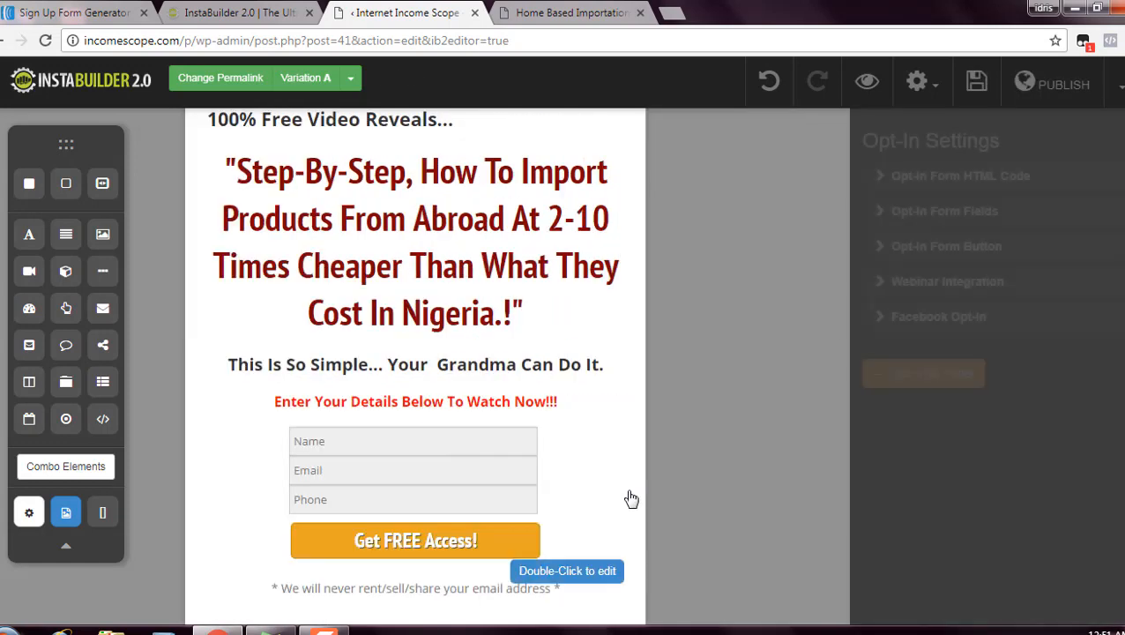
click(923, 232)
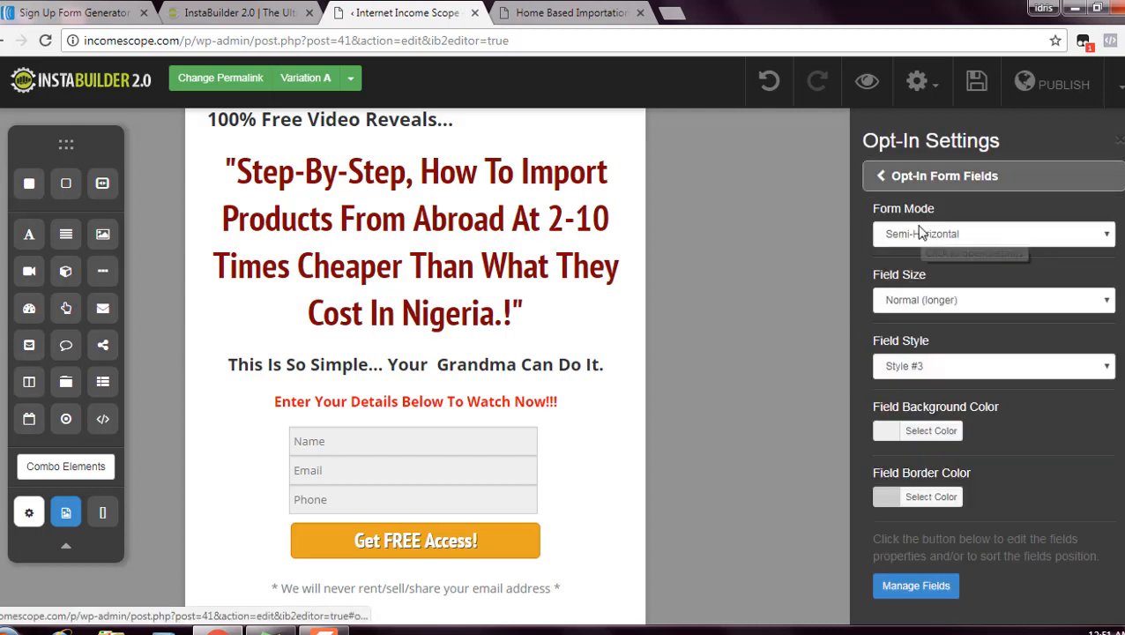
click(882, 182)
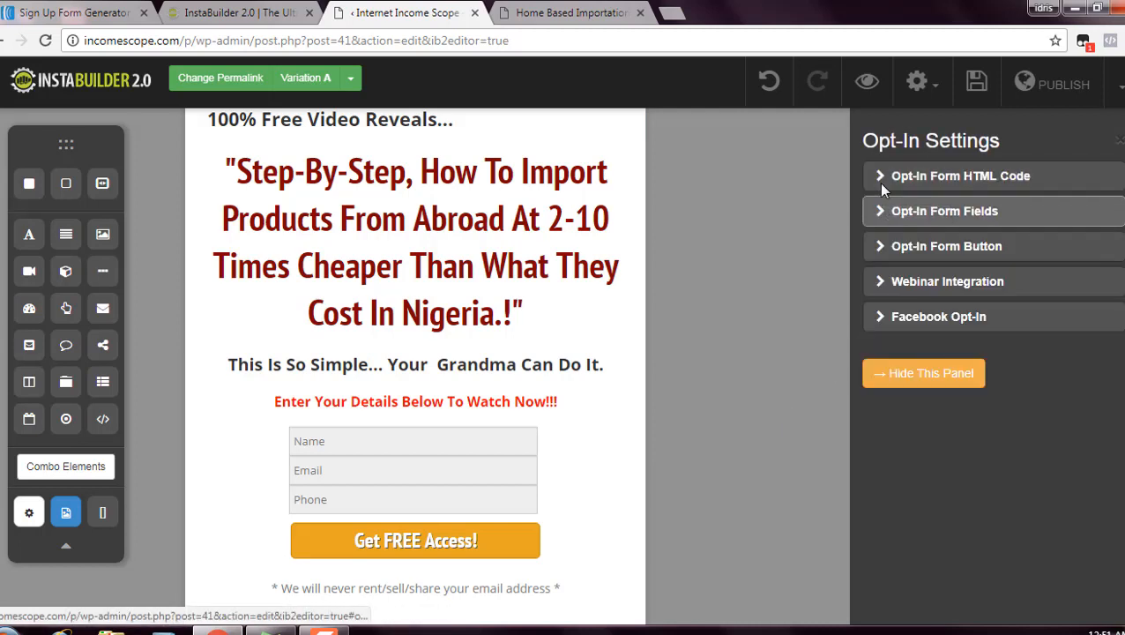
click(904, 246)
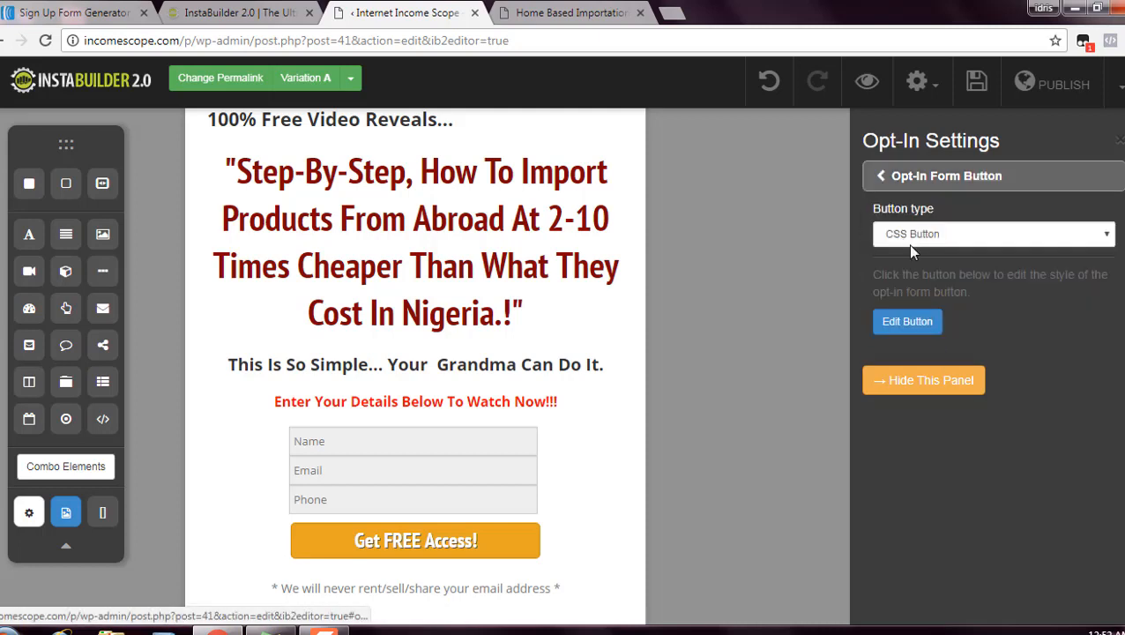
click(906, 340)
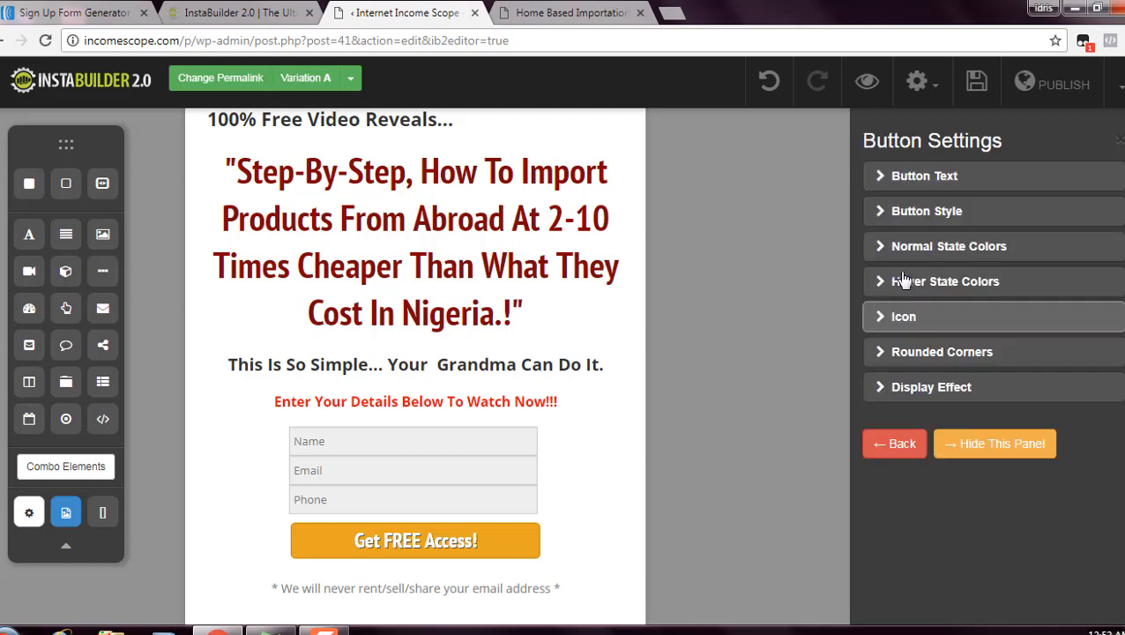
click(940, 180)
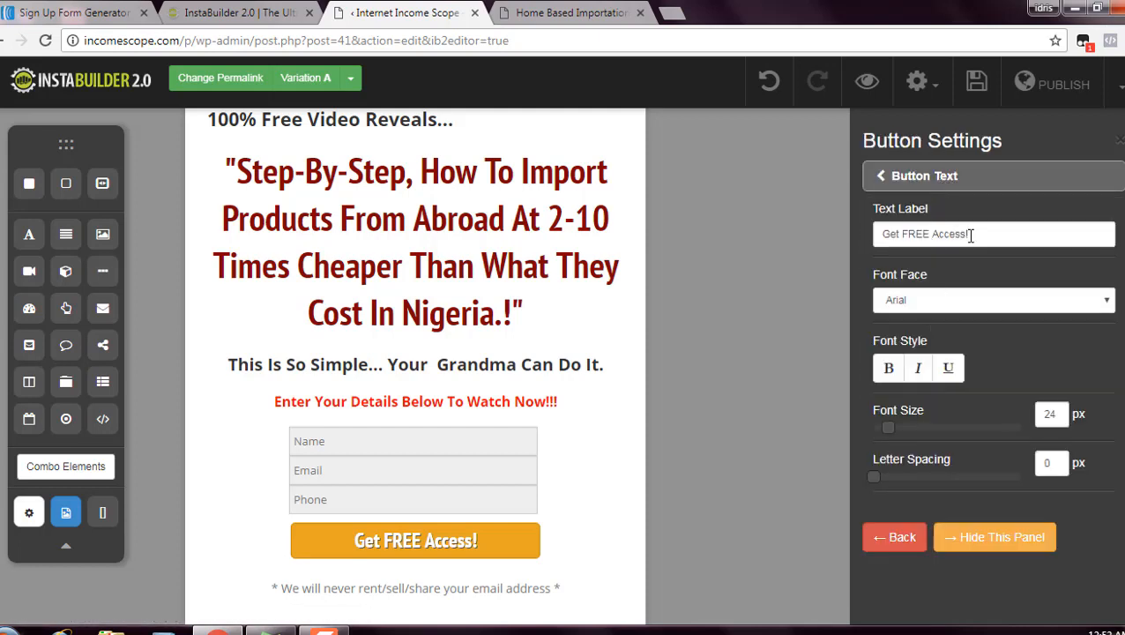
drag(967, 236, 885, 238)
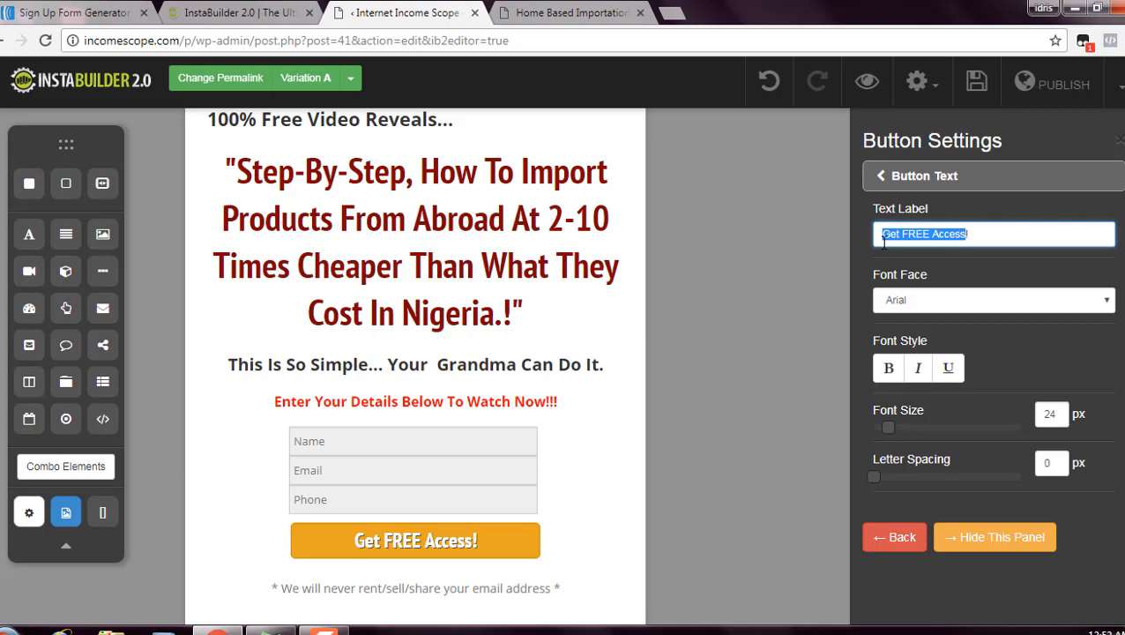
text(Watch)
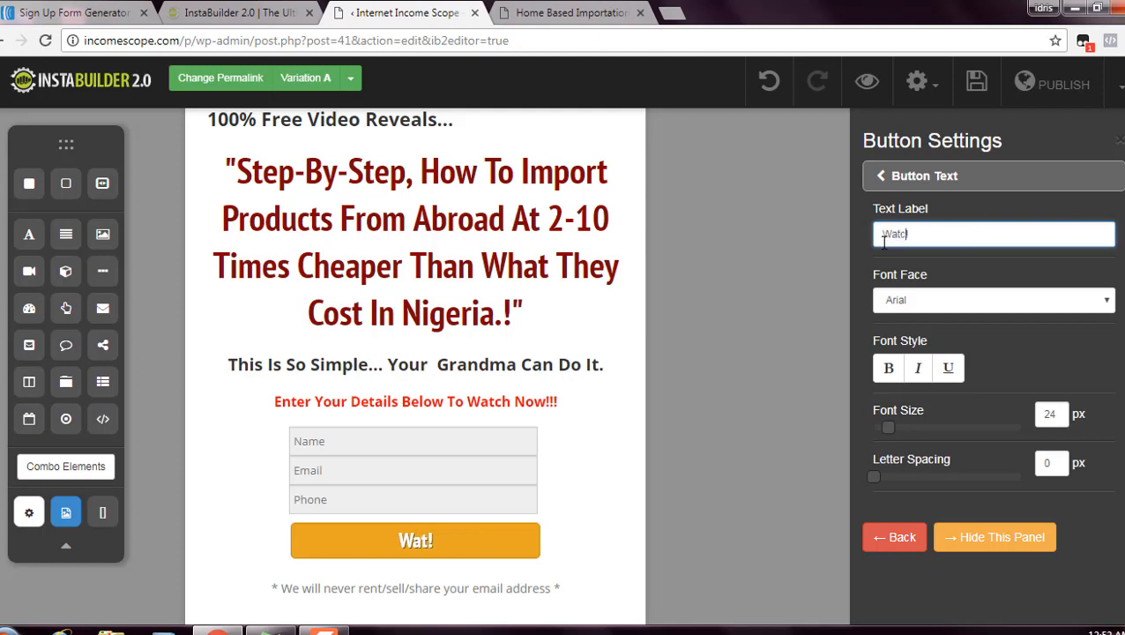
text( Video Now!)
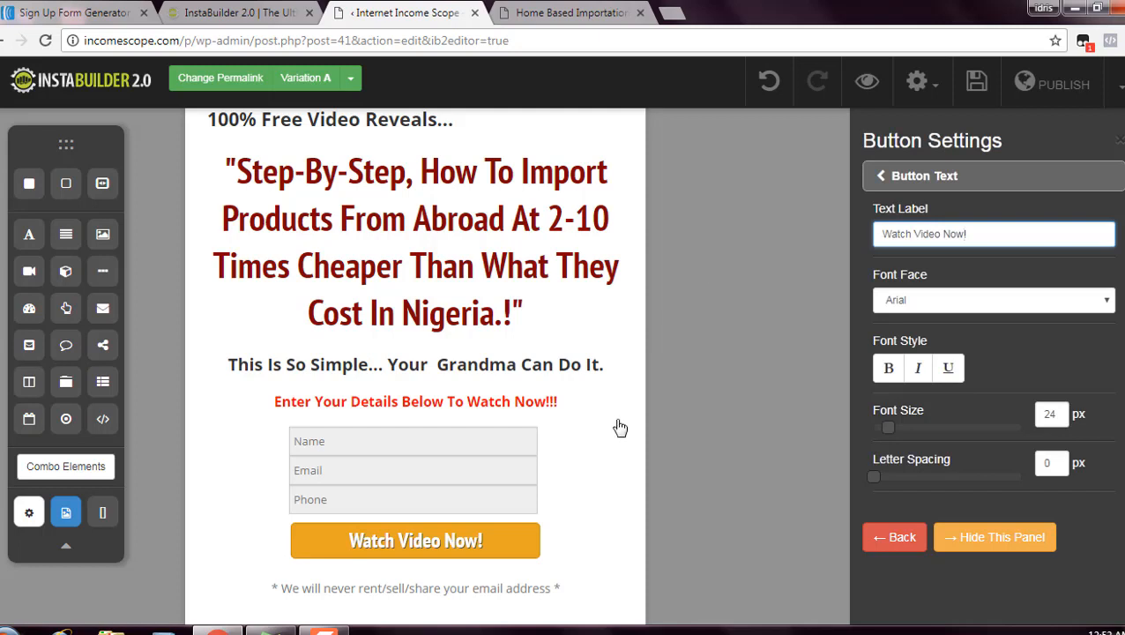
Step: Reword the red line above the opt-in form to "Enter Your Details Below To Watch The Video!!!"
double_click(532, 408)
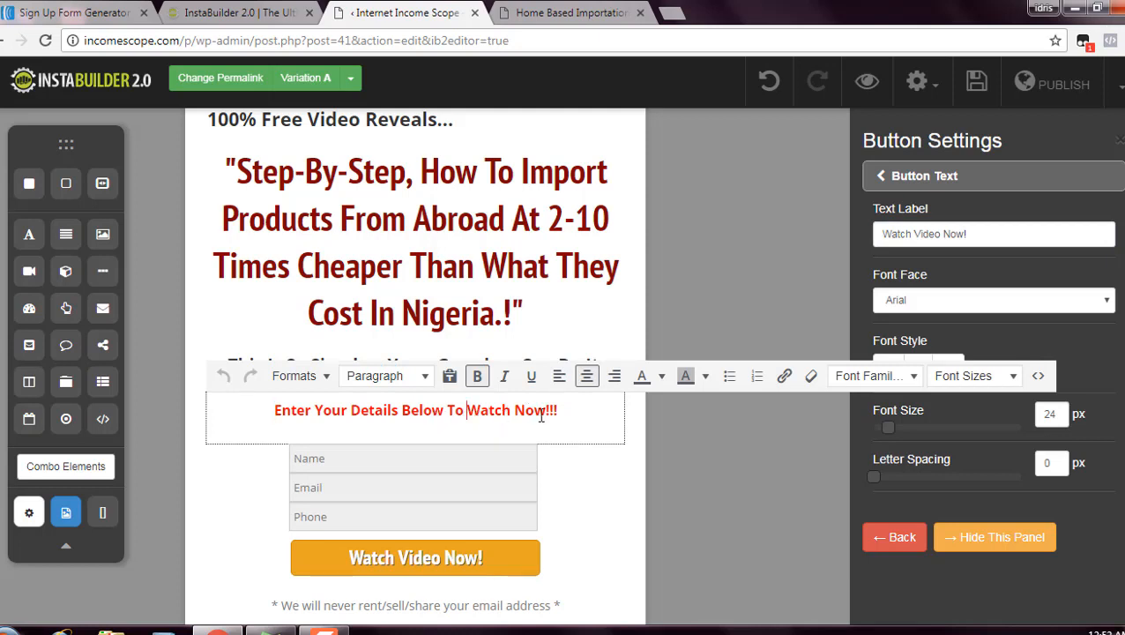
drag(548, 412, 528, 412)
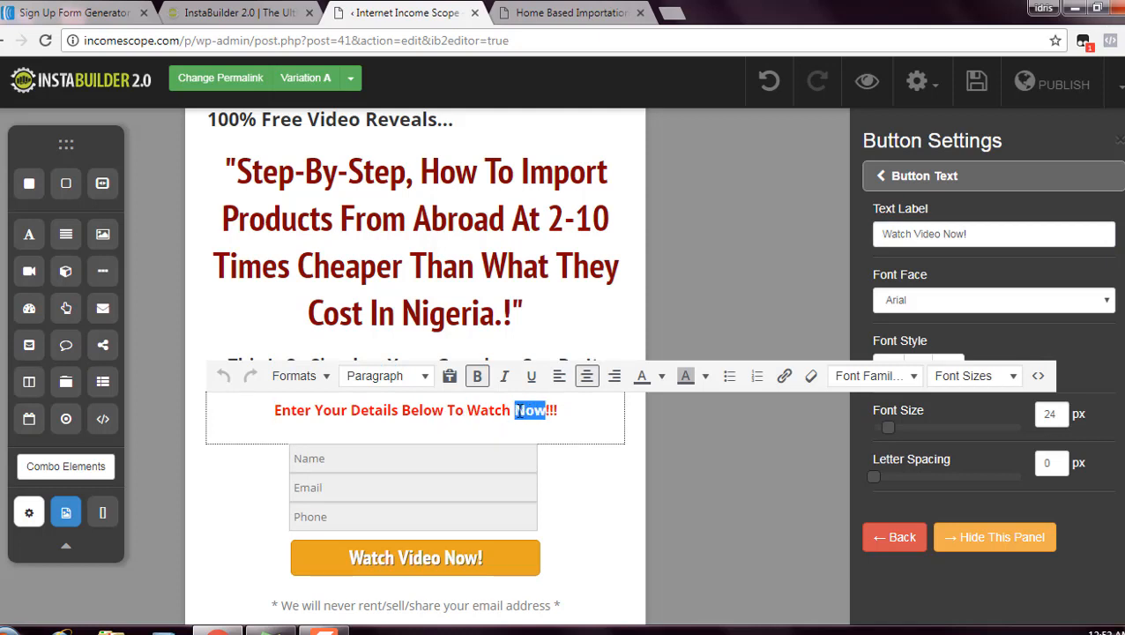
text(The V)
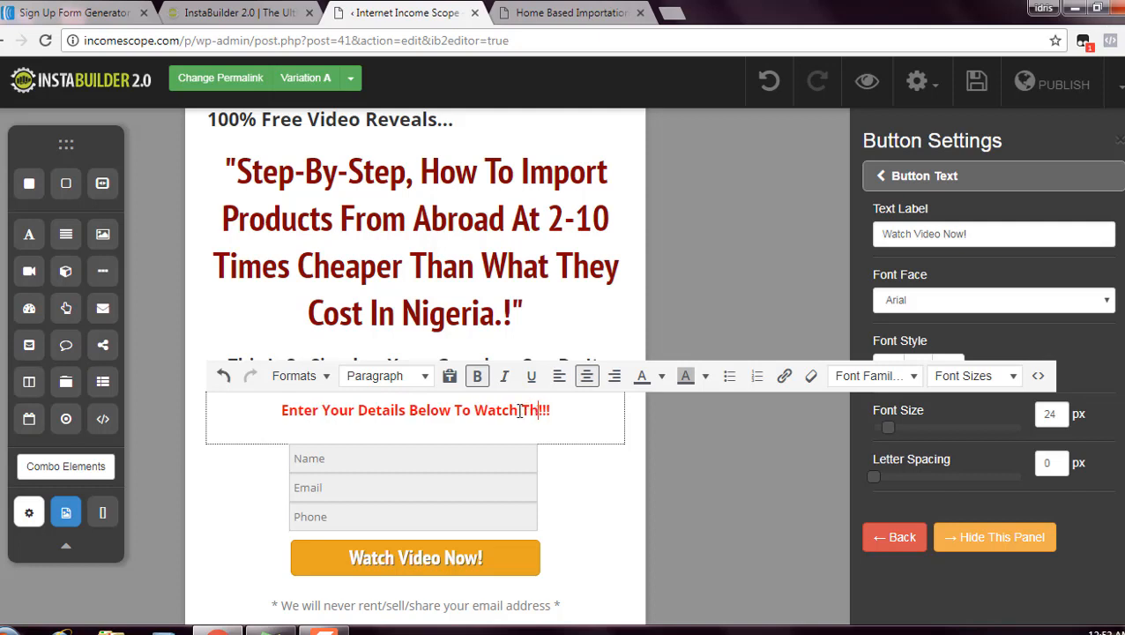
text(ideo)
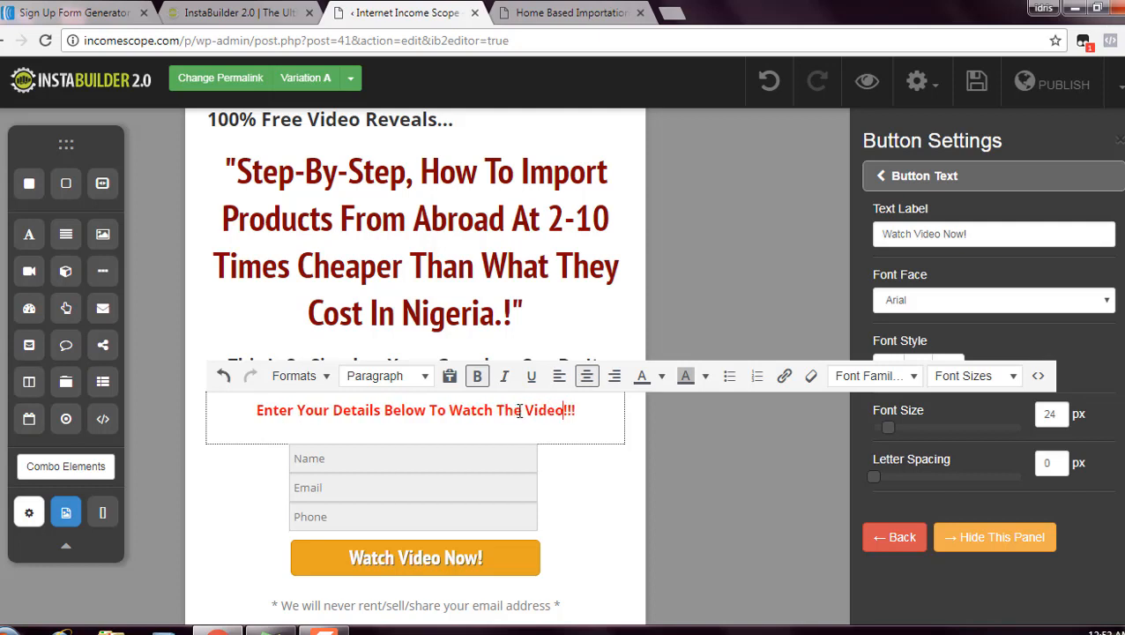
click(610, 495)
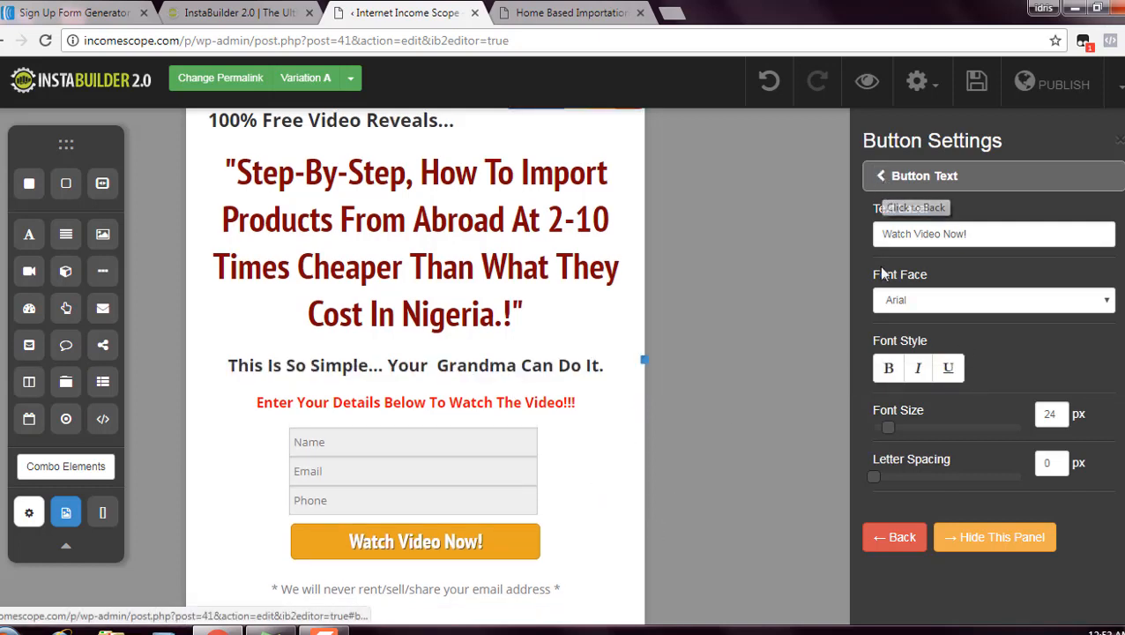
Step: Set the opt-in button's normal state colour to the green #53e622
click(880, 176)
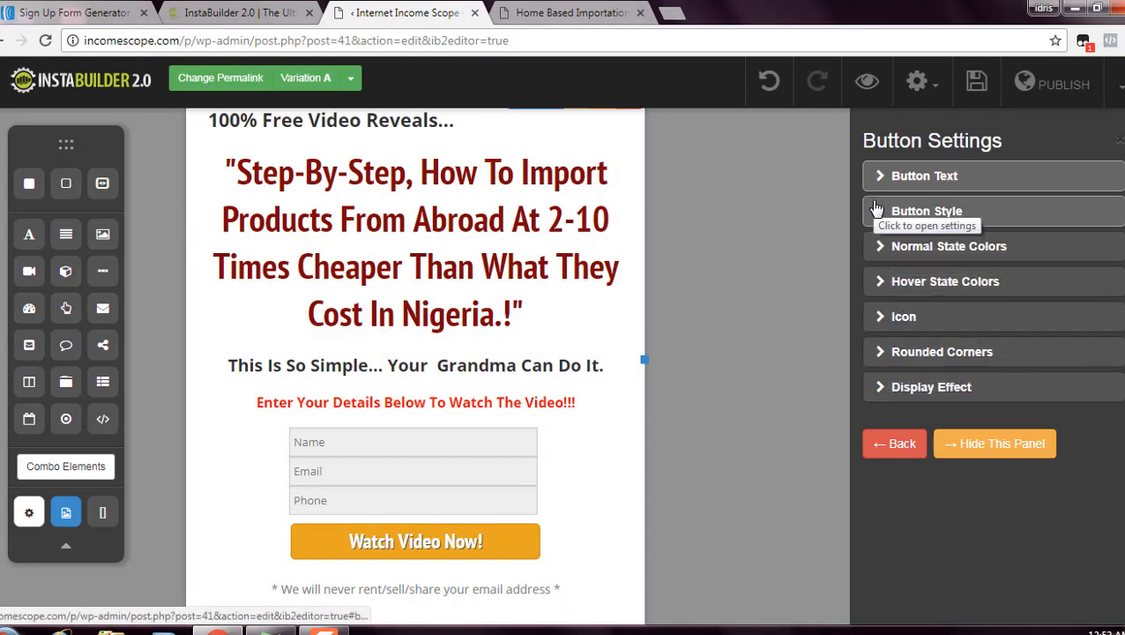
click(882, 250)
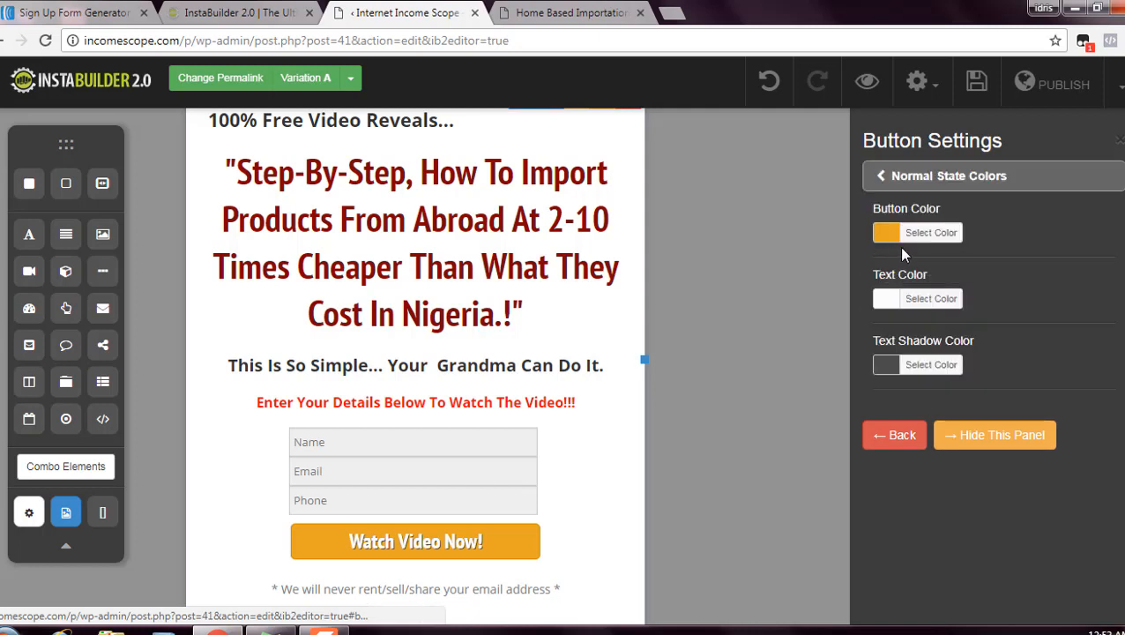
click(911, 240)
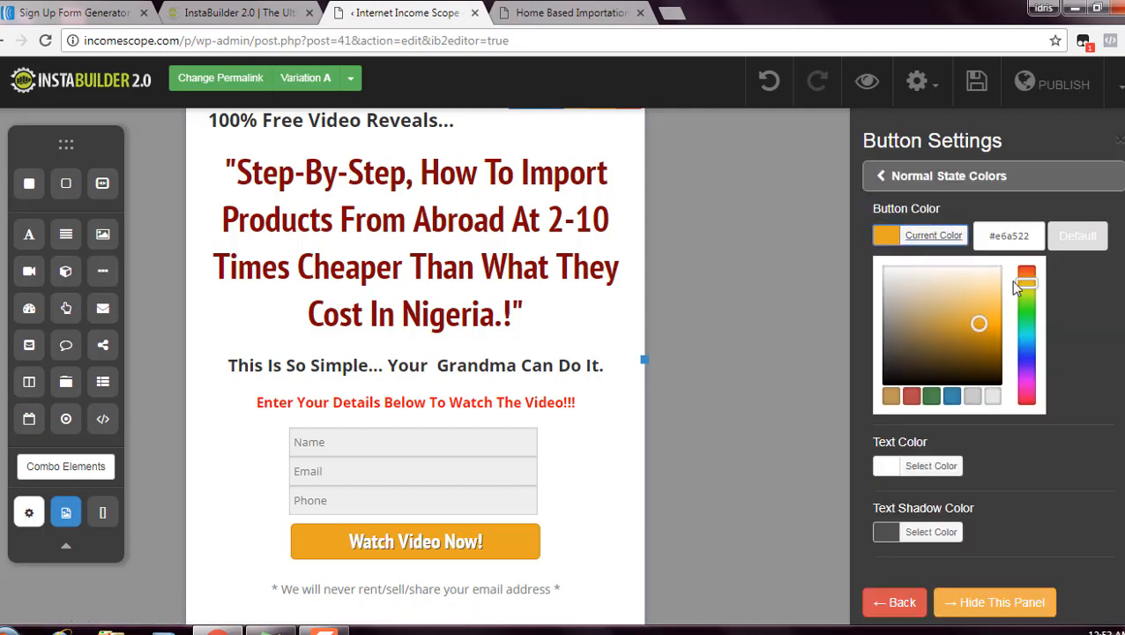
drag(1014, 282, 1024, 307)
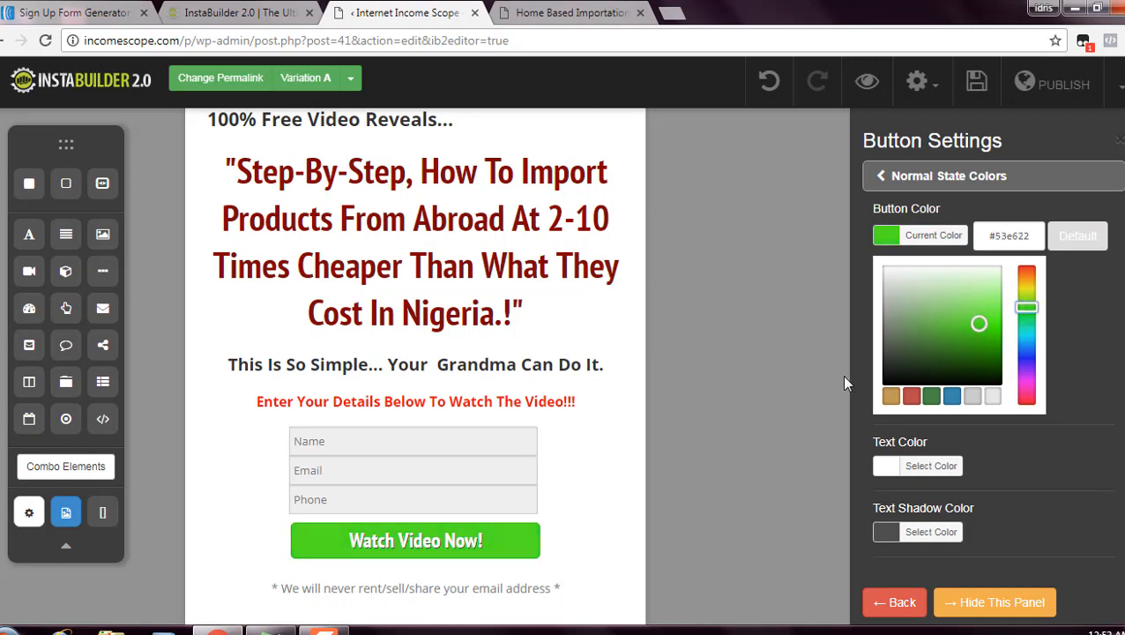
click(893, 602)
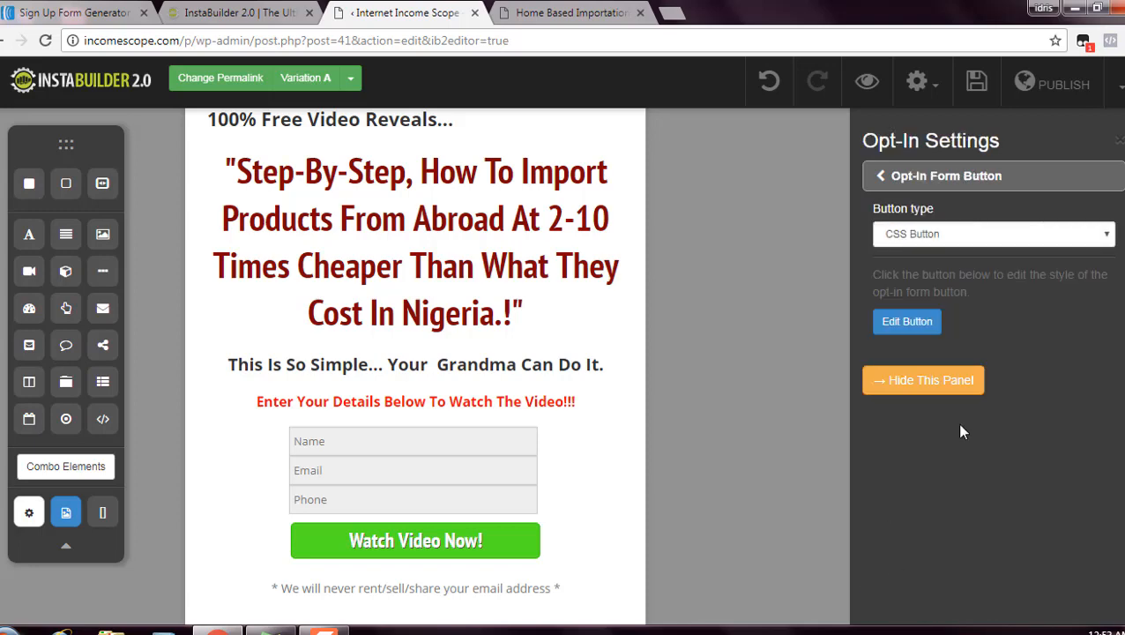
Step: Update the footer copyright line to year 2017 and company name "Income Scope", and publish the page
scroll(415, 353, down, 2)
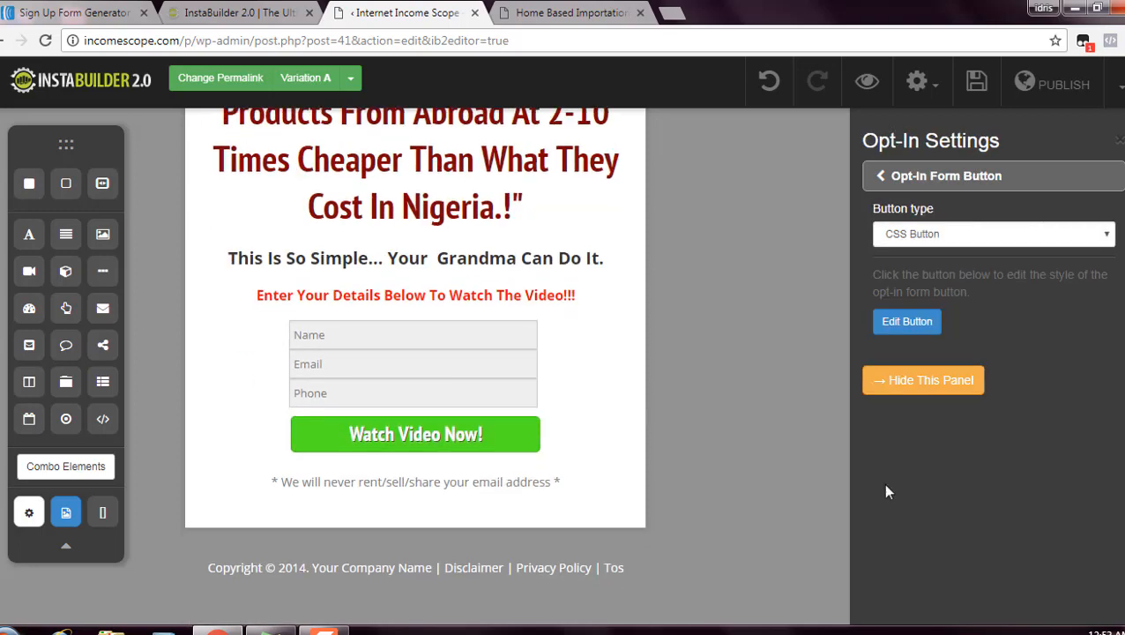
double_click(326, 572)
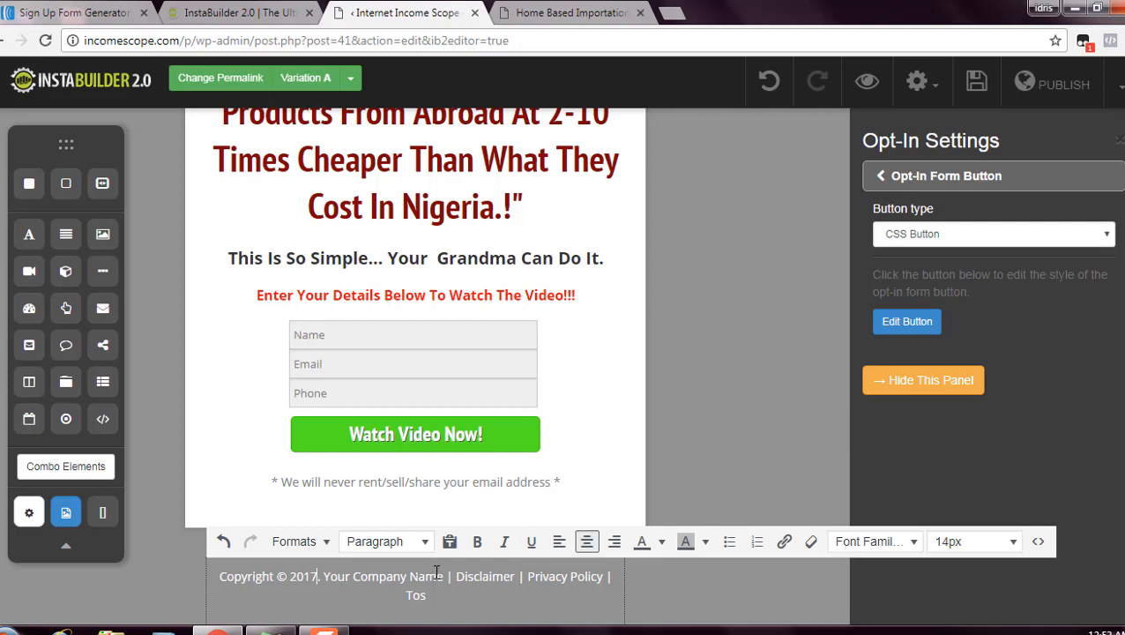
drag(443, 576, 331, 564)
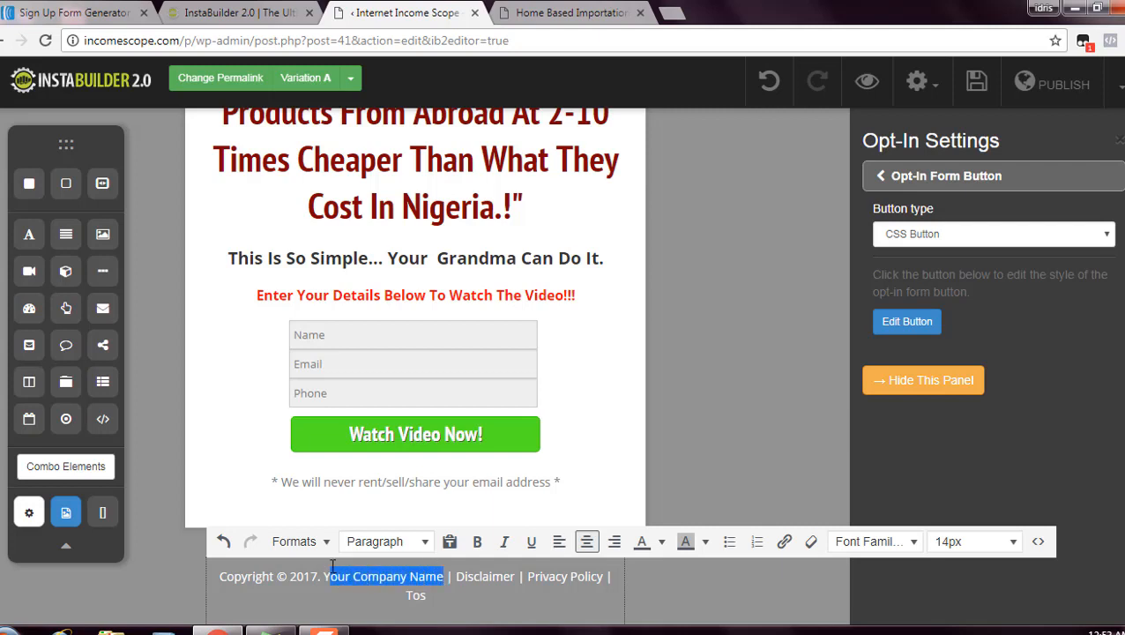
text(Income)
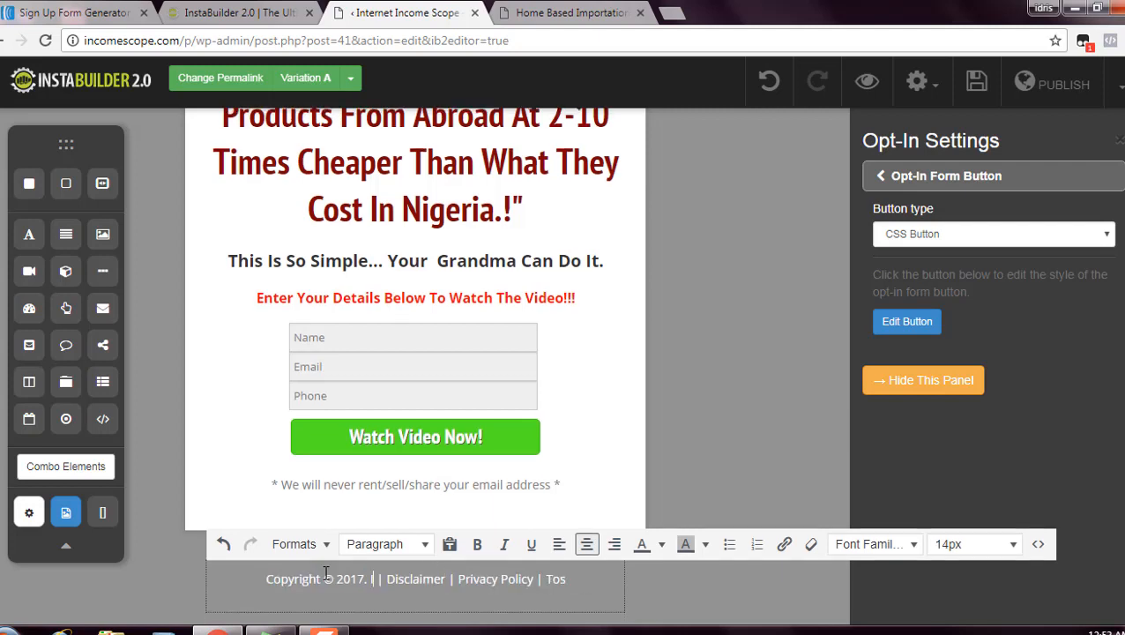
text( Scio)
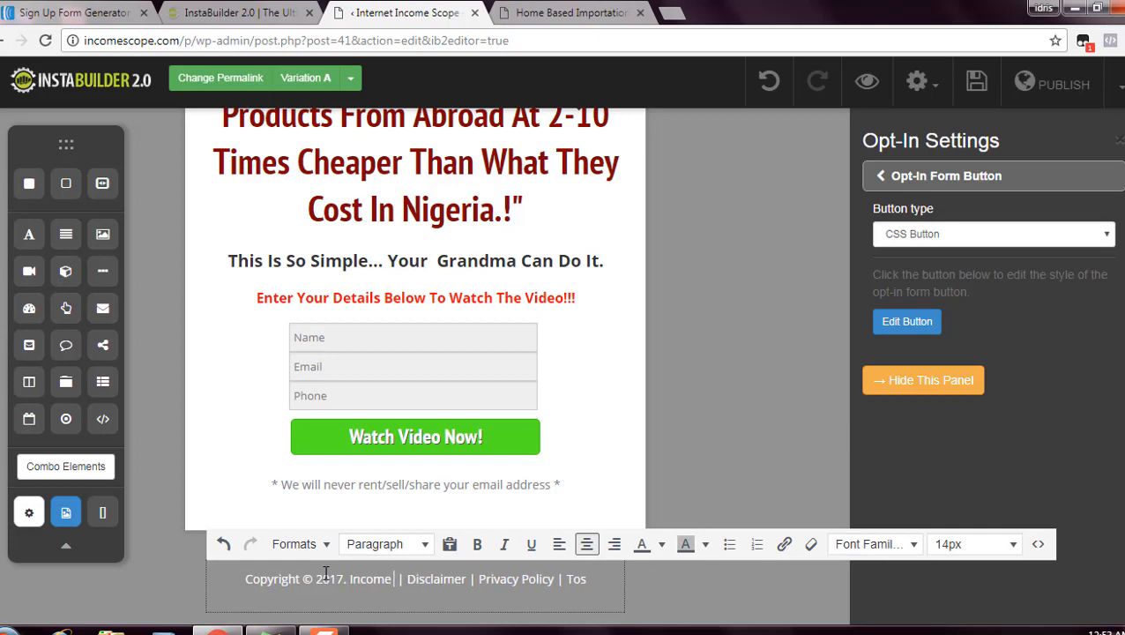
key(BackSpace)
key(BackSpace)
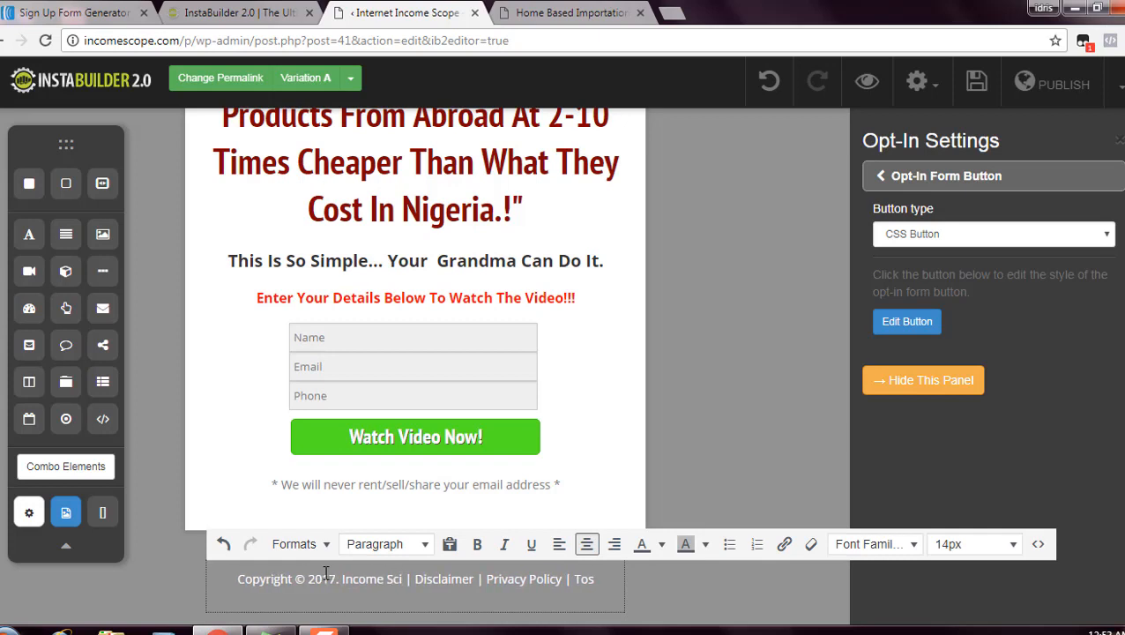
text(ope)
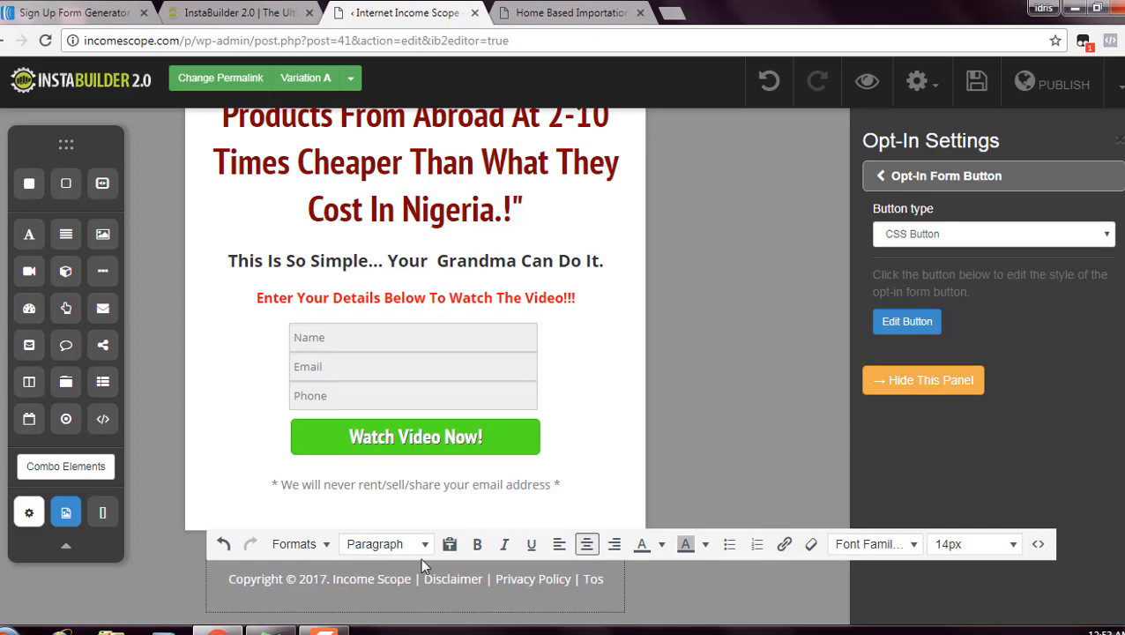
click(597, 226)
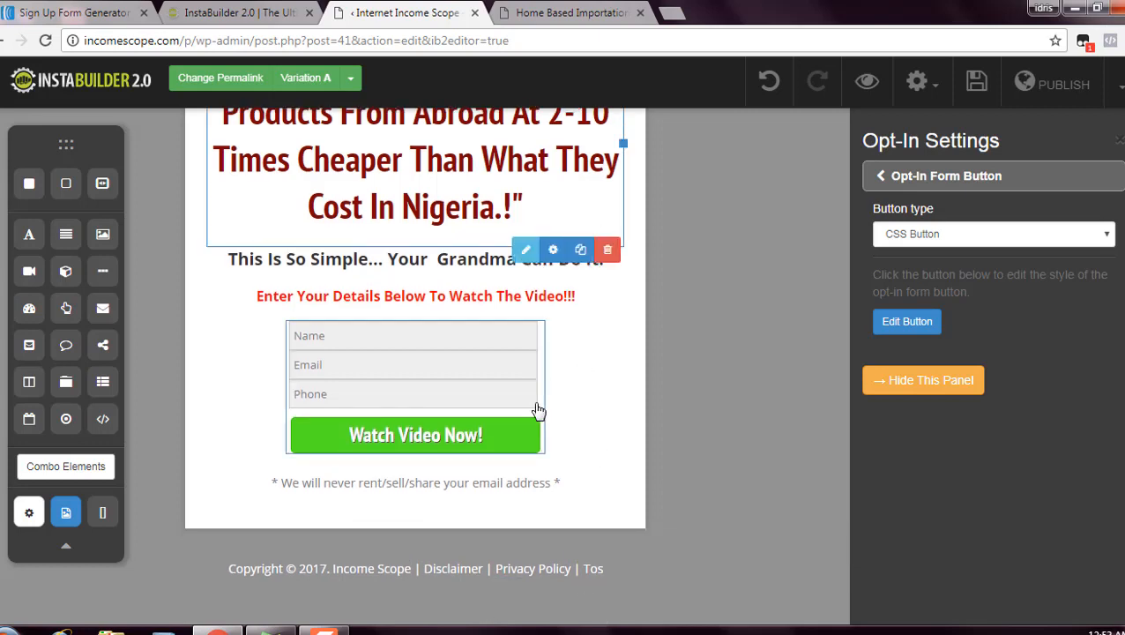
click(1049, 88)
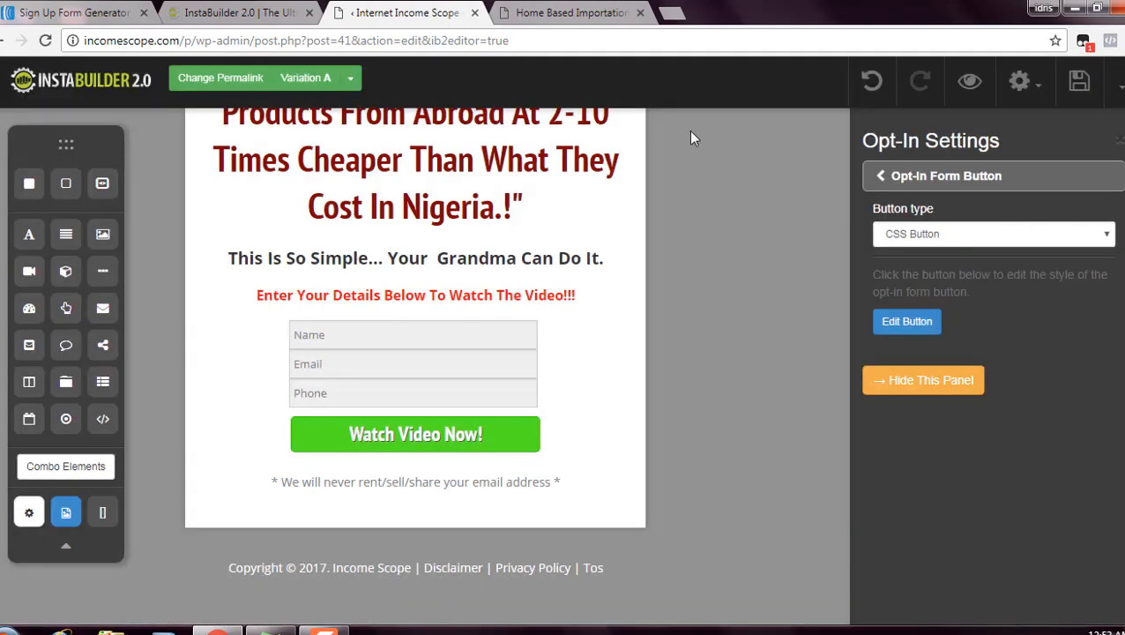
click(225, 79)
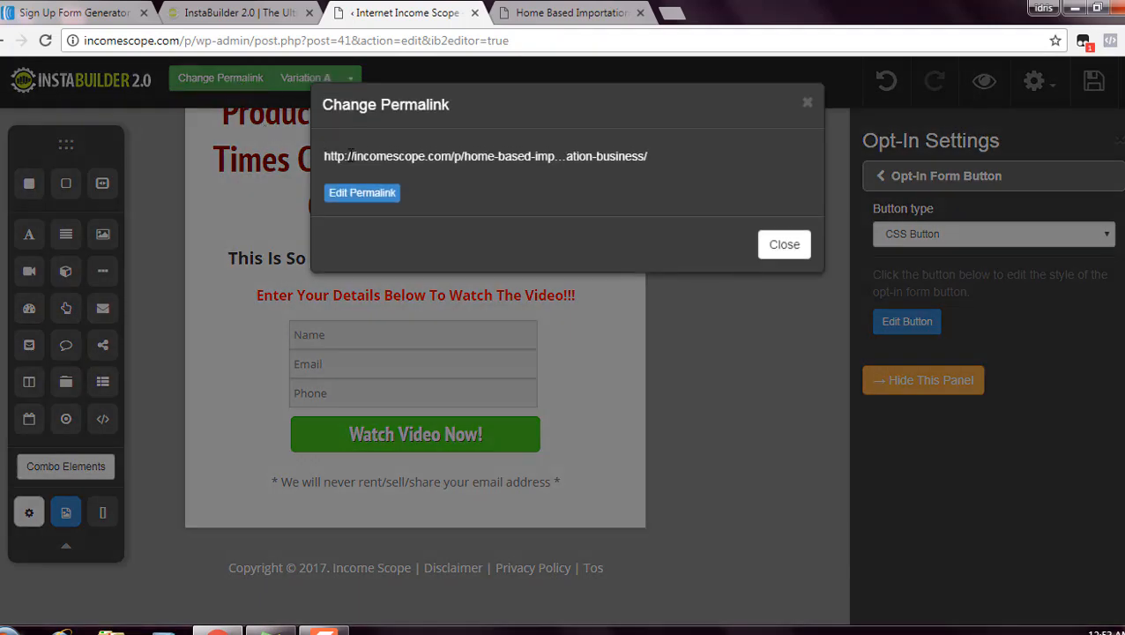
drag(655, 157, 319, 154)
click(352, 199)
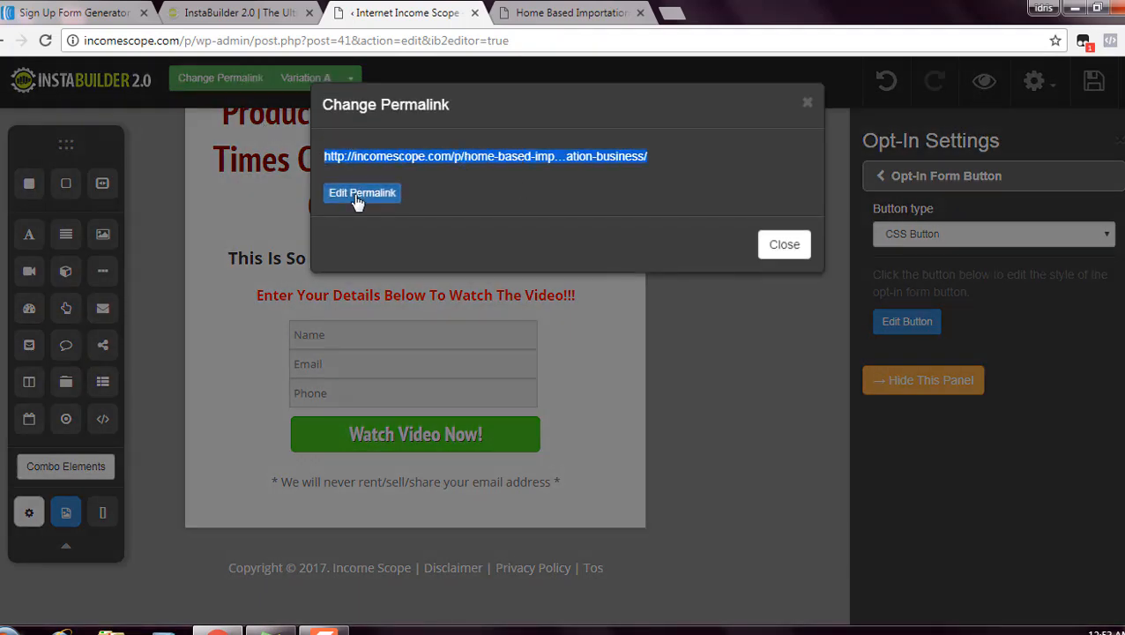
click(785, 226)
click(672, 12)
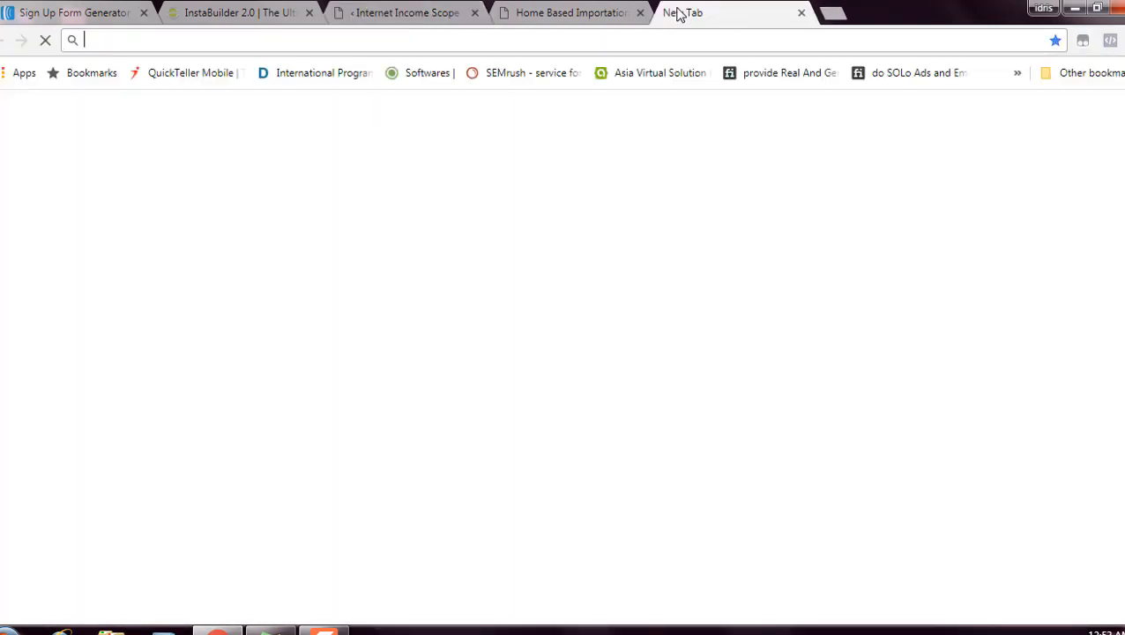
key(ctrl+v)
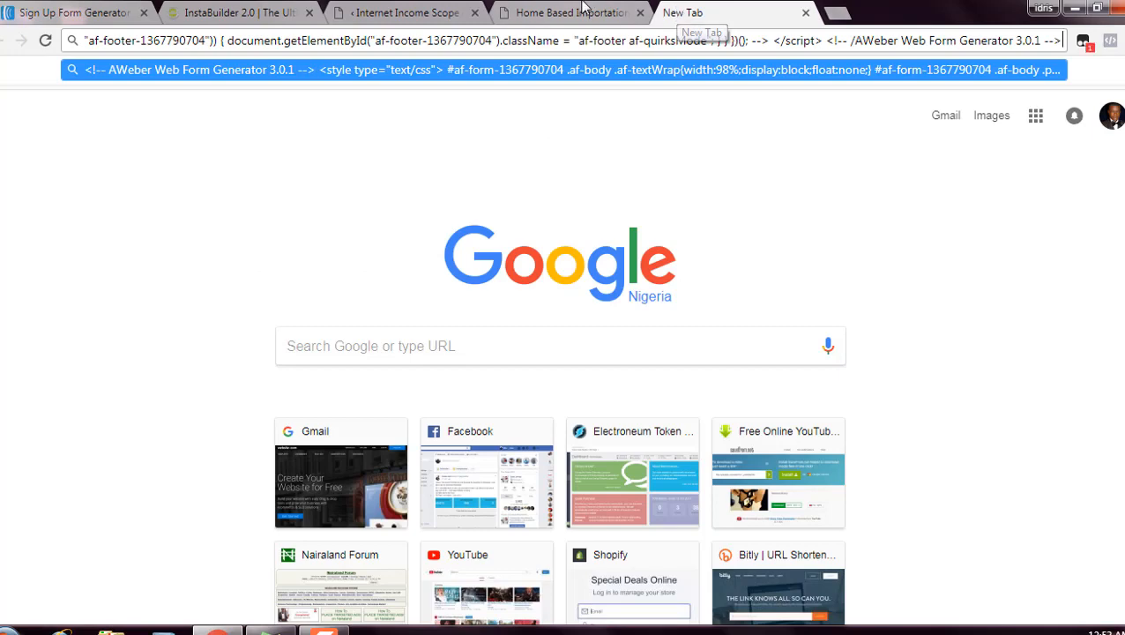
click(574, 9)
click(411, 10)
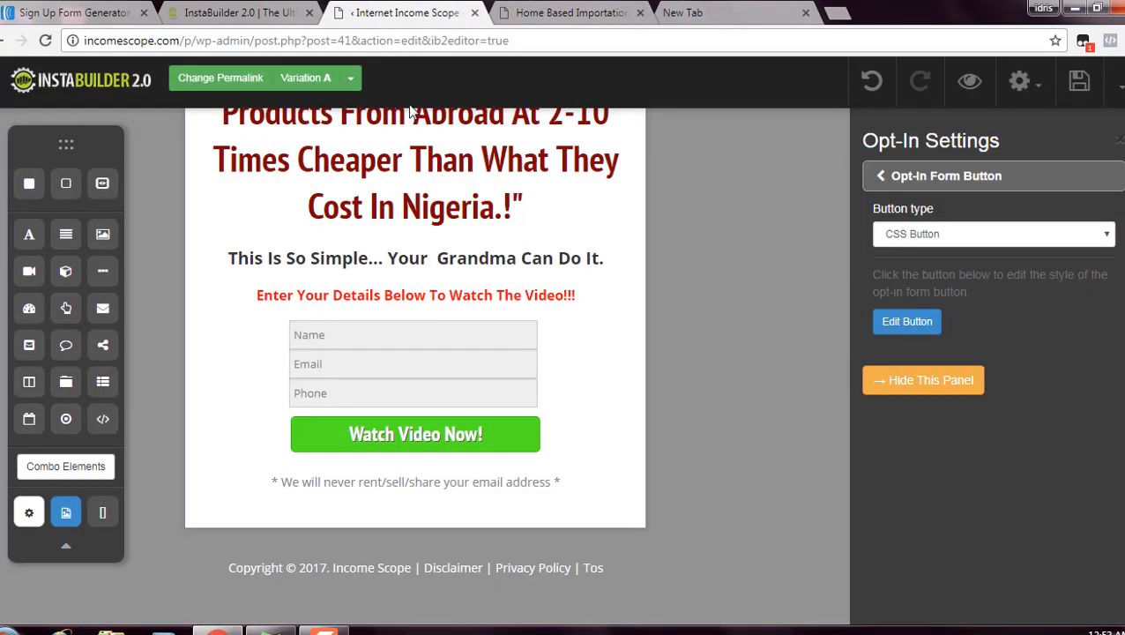
Step: Open the page's permalink for editing and copy its slug "home-based-importation-business"
click(221, 78)
click(1078, 85)
click(265, 79)
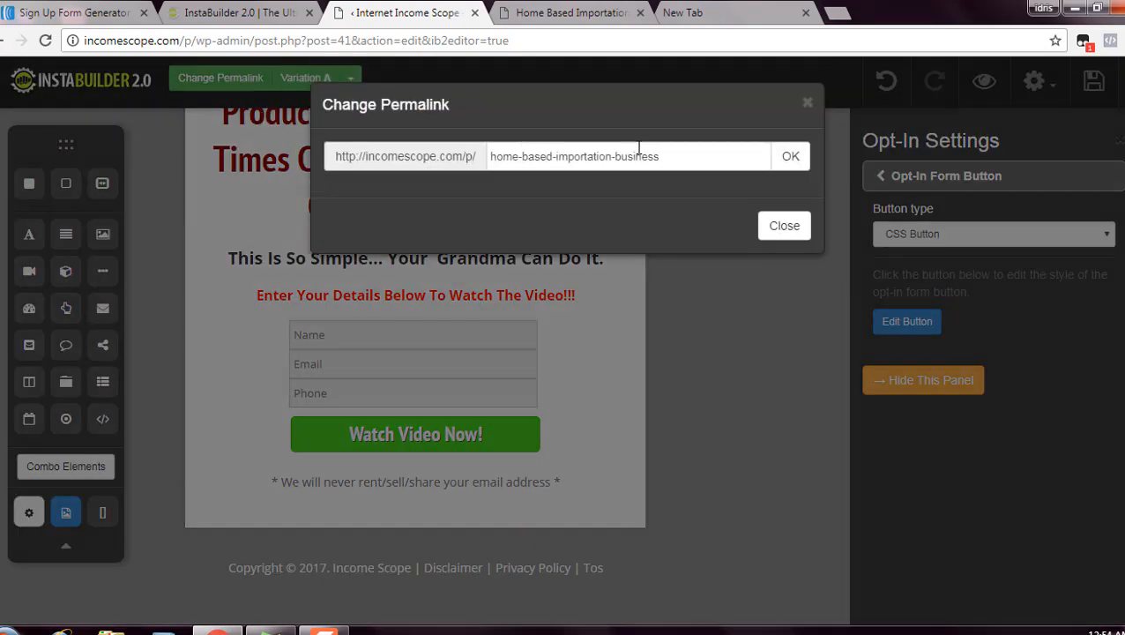
drag(696, 162, 476, 190)
key(ctrl+c)
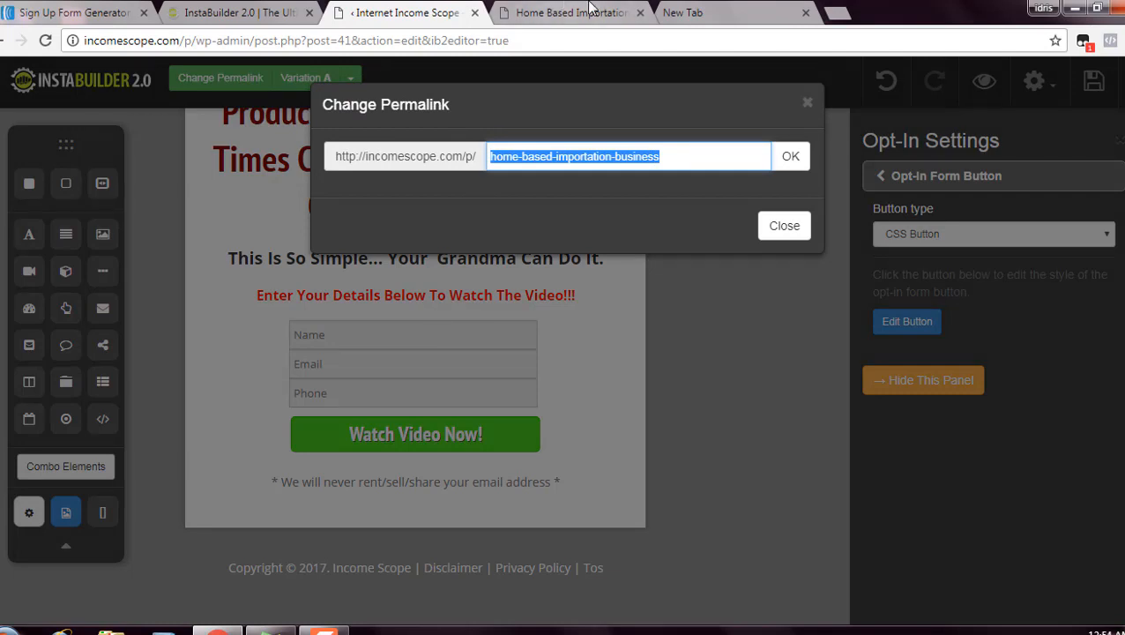
Step: Load the published squeeze page at incomescope.com/p/home-based-importation-business/ in the browser tab showing the Home Based Importation post
click(554, 11)
drag(452, 40, 187, 40)
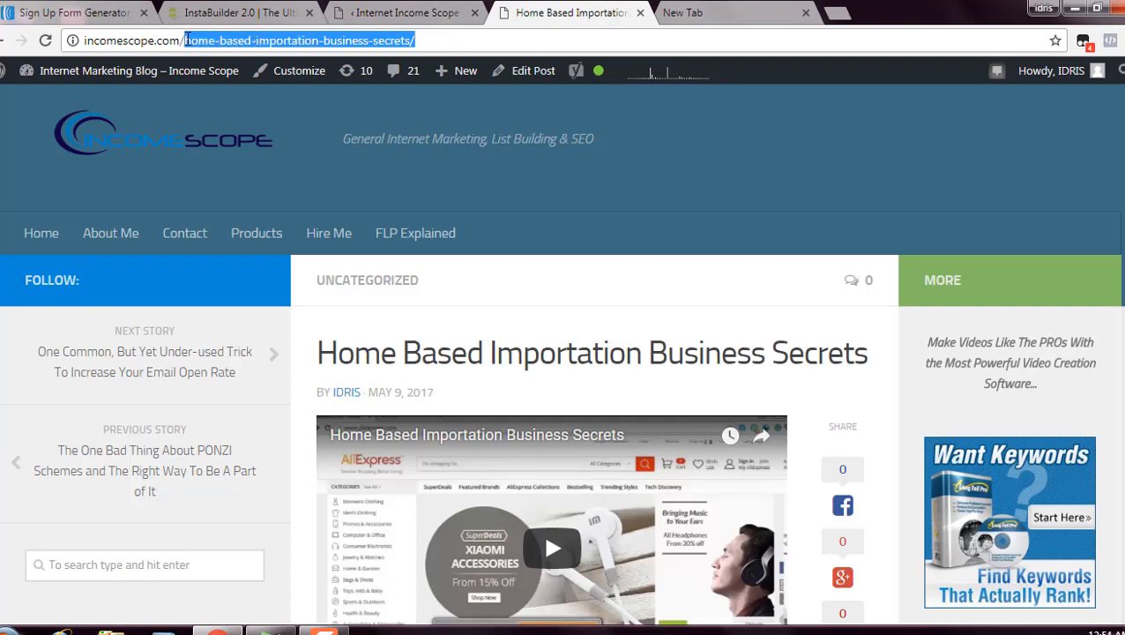
text(pe.com/p)
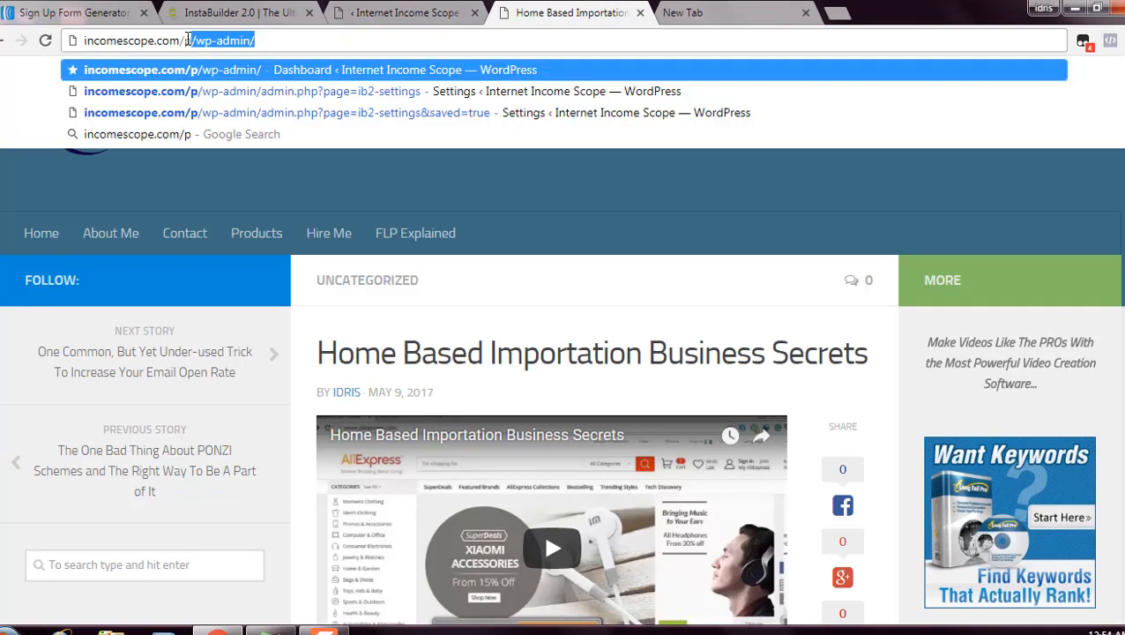
text(/v)
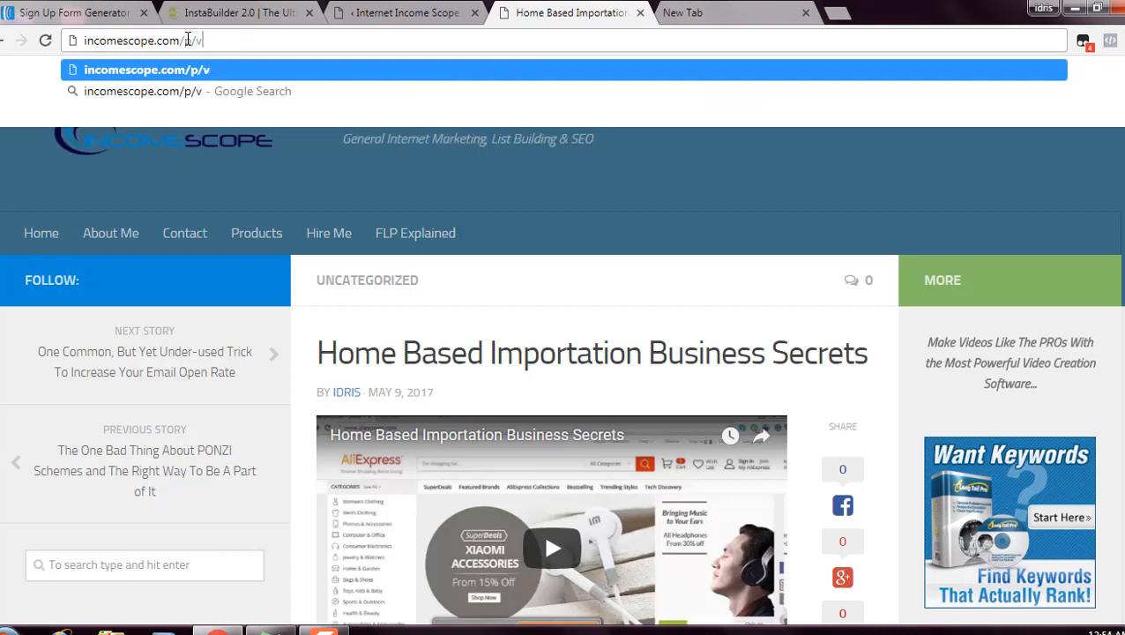
key(BackSpace)
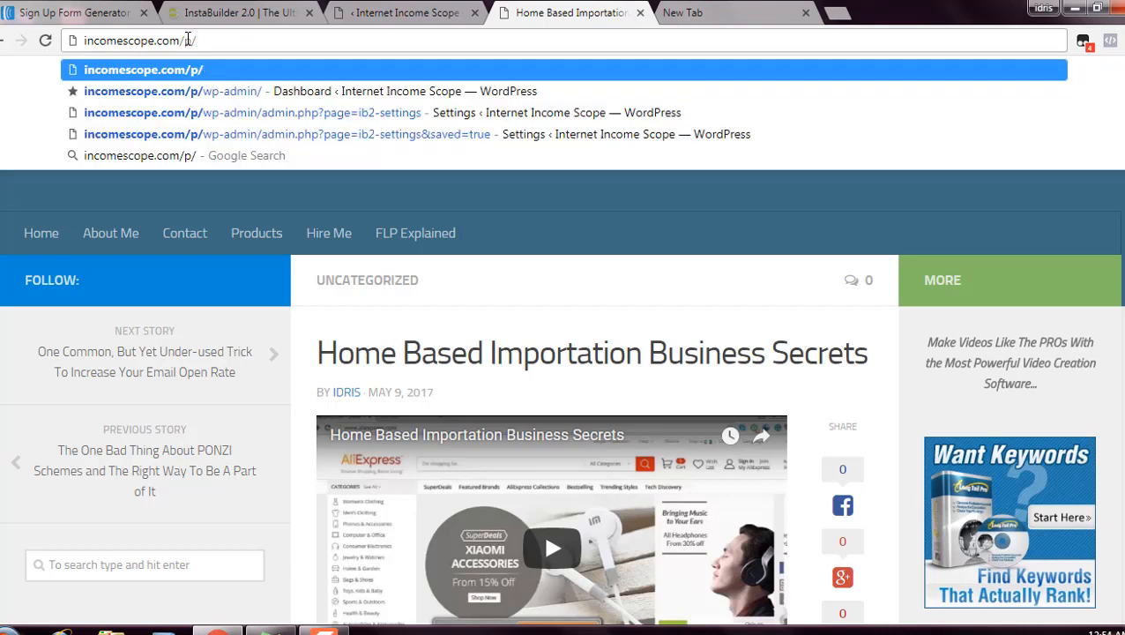
key(ctrl+v)
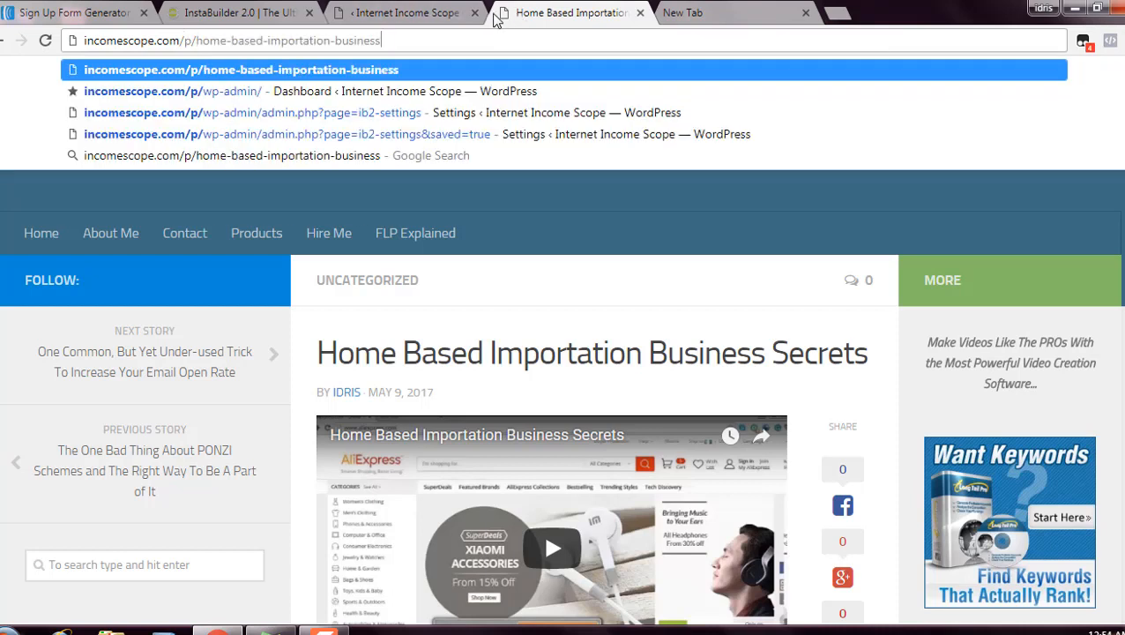
text(\)
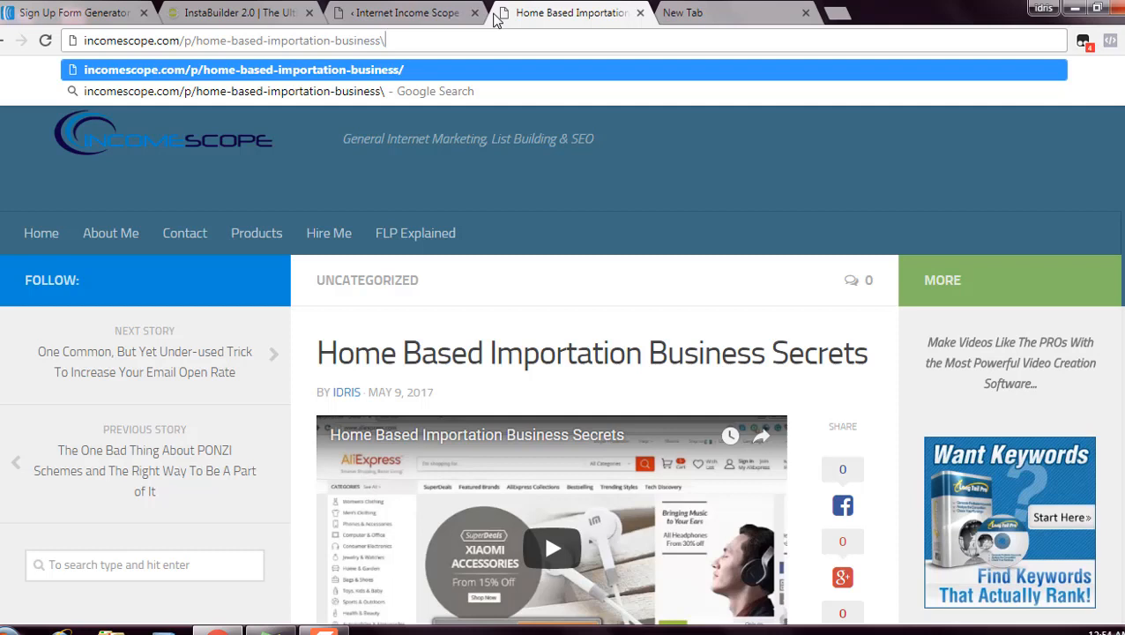
key(BackSpace)
key(Return)
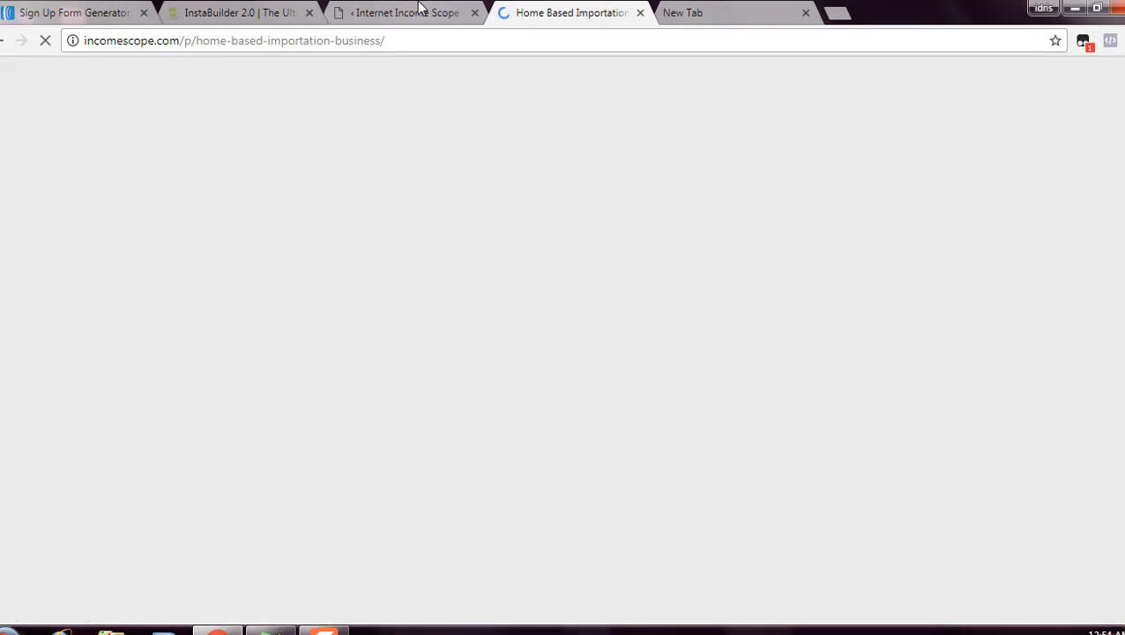
click(415, 12)
click(564, 12)
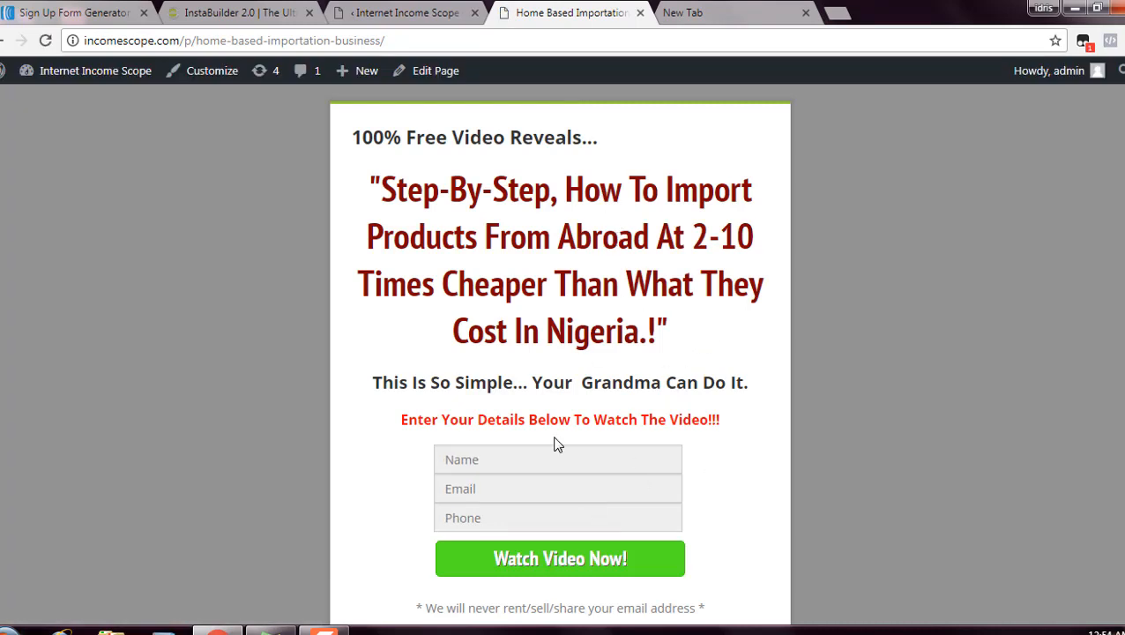
Step: Test the opt-in form by autofilling the name, e-mail and phone number, and submit it
click(519, 454)
text(i)
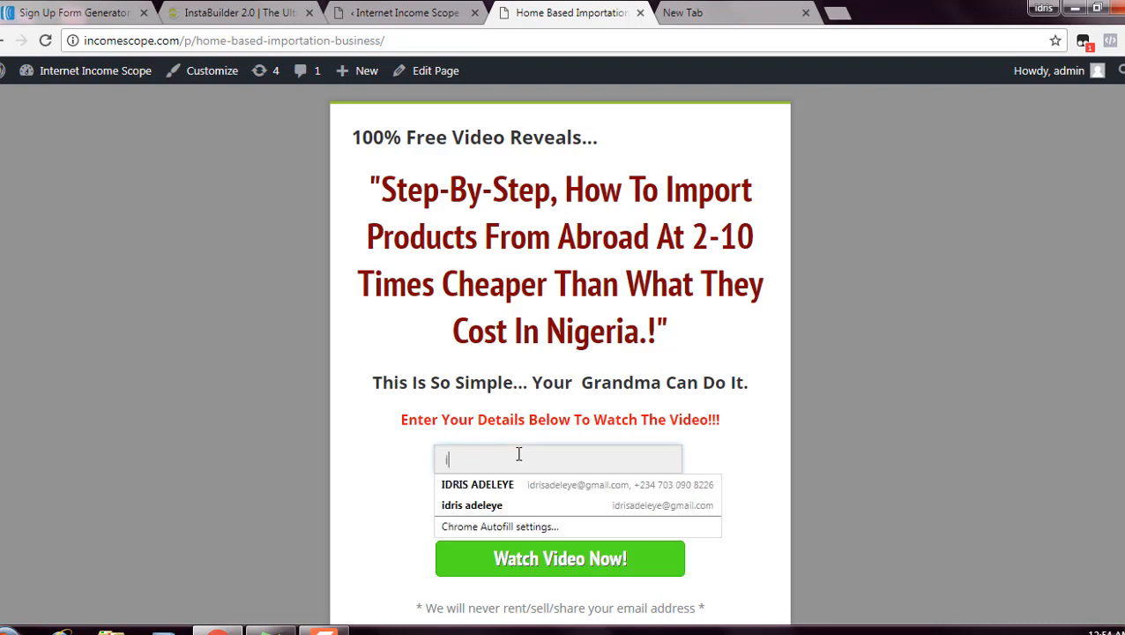
click(510, 484)
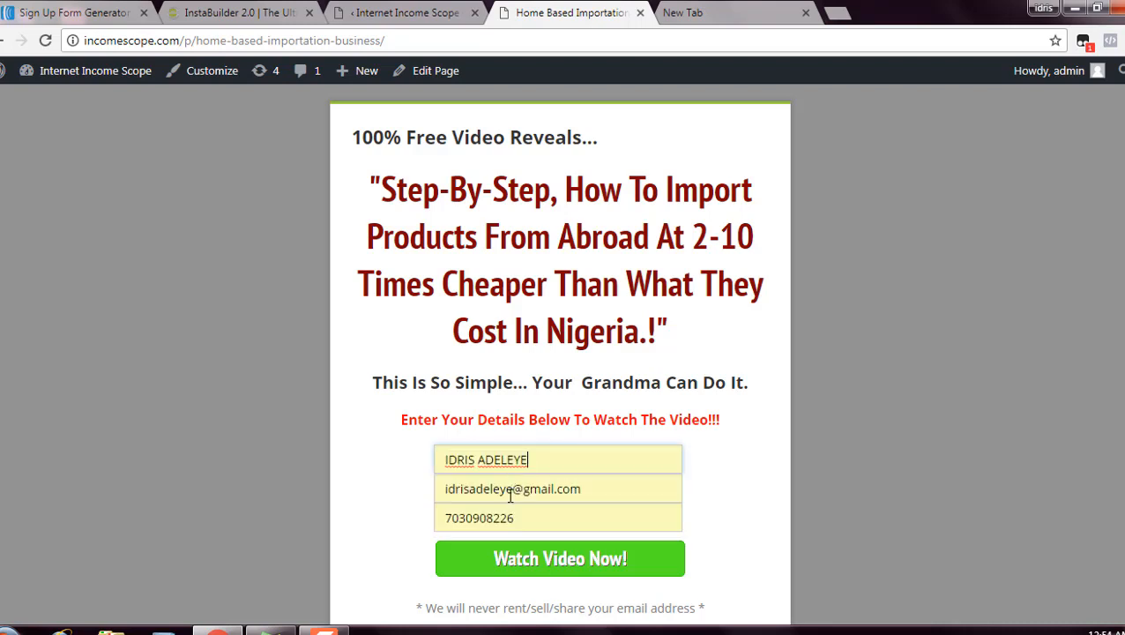
click(492, 565)
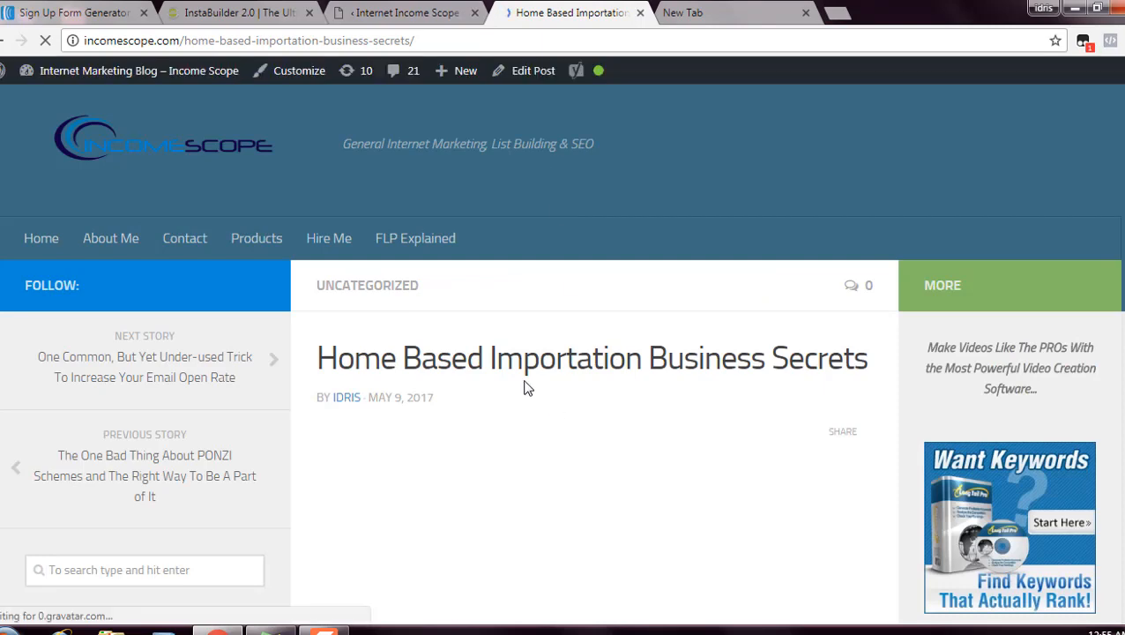
Step: Switch to AWeber and open the account overview to examine the subscriber stats
click(61, 10)
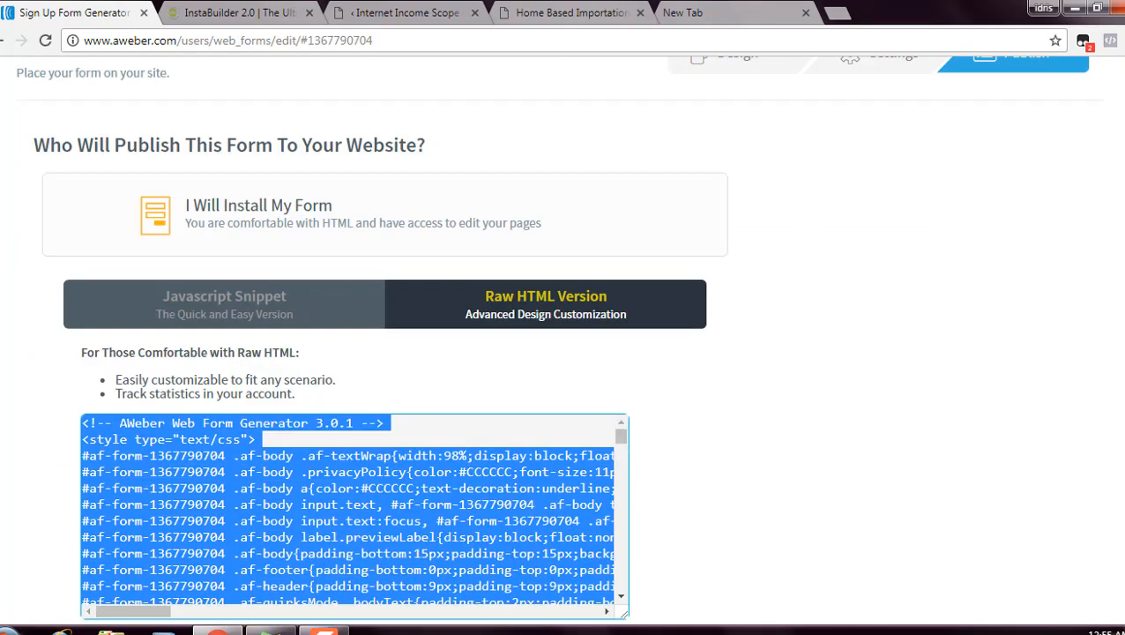
scroll(732, 205, up, 3)
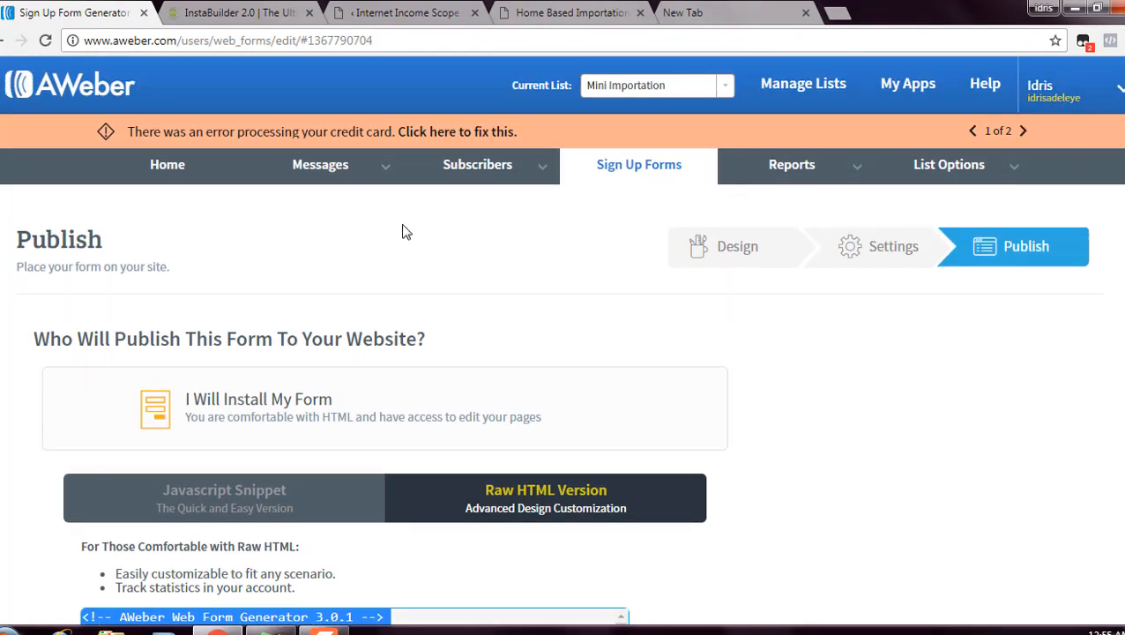
click(194, 171)
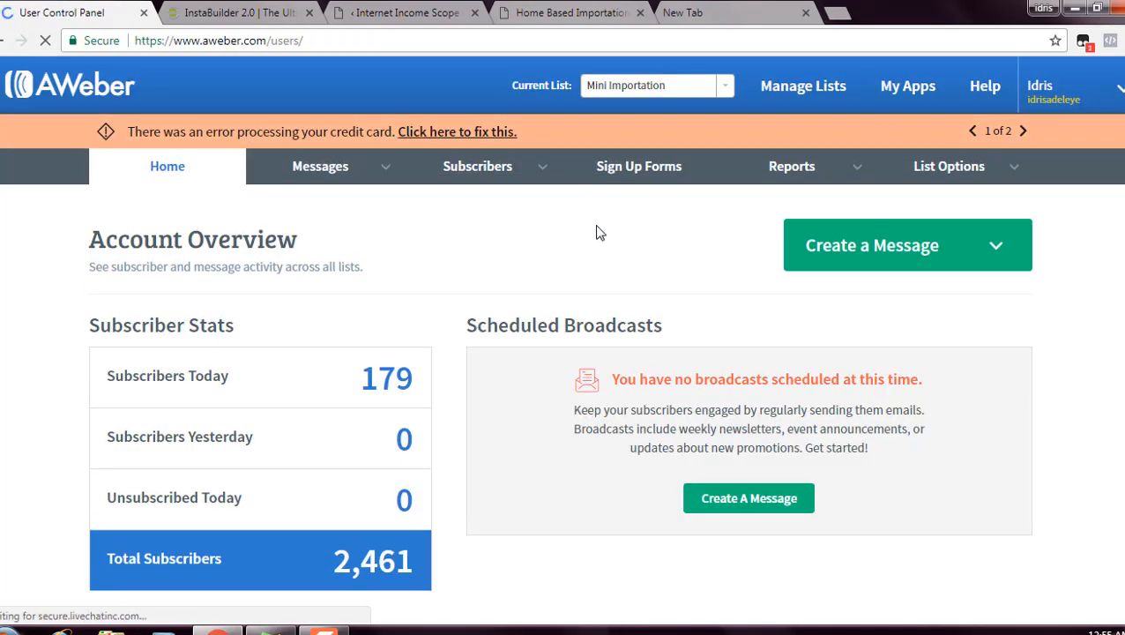
Step: Open the subscriber management page for the Mini Importation list and examine its subscriber search results
mouse_move(511, 172)
click(483, 204)
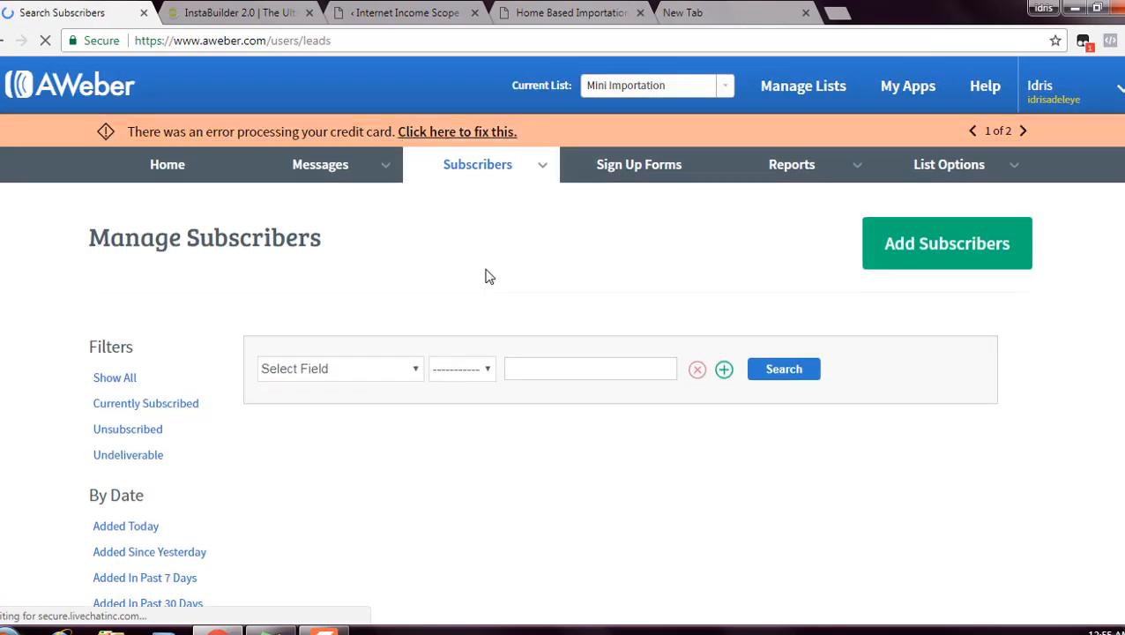
scroll(489, 277, down, 1)
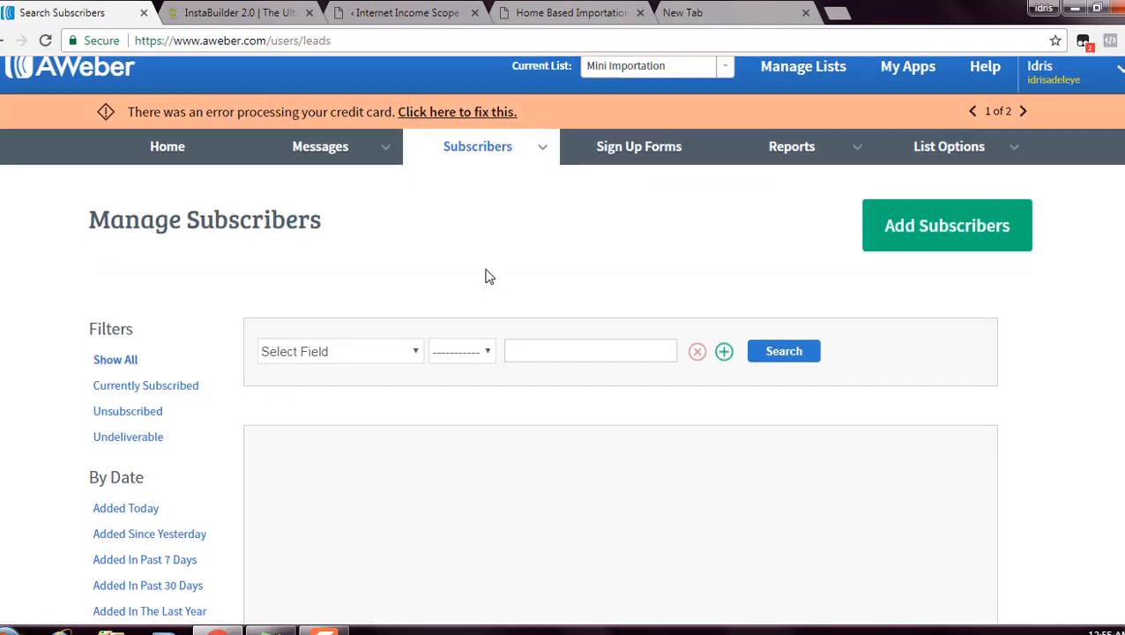
scroll(489, 277, down, 3)
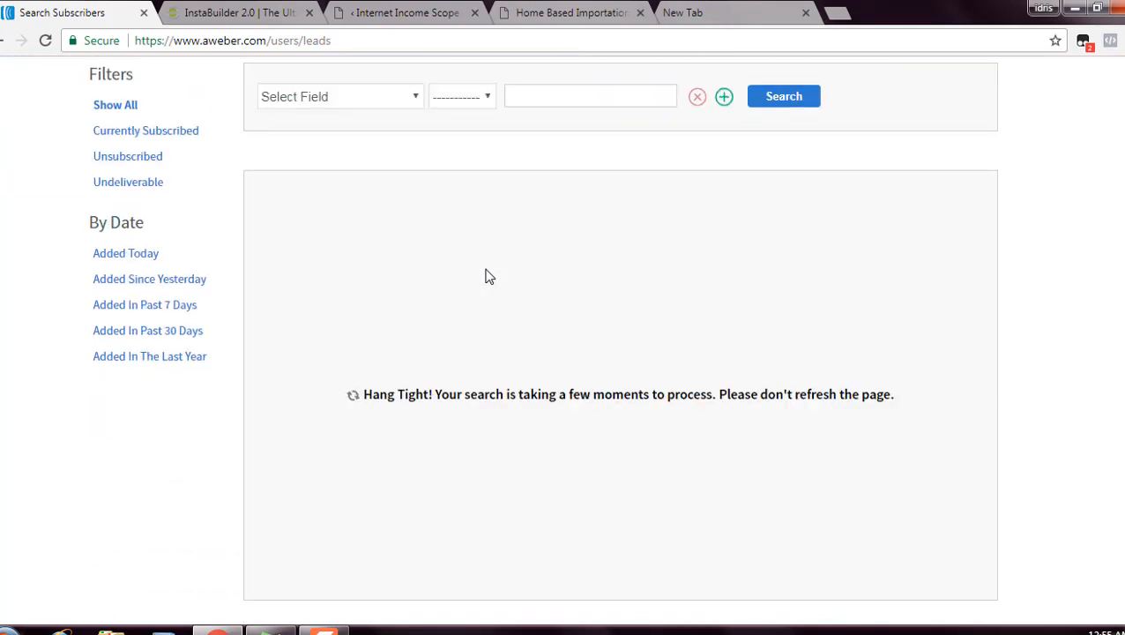
scroll(489, 277, up, 1)
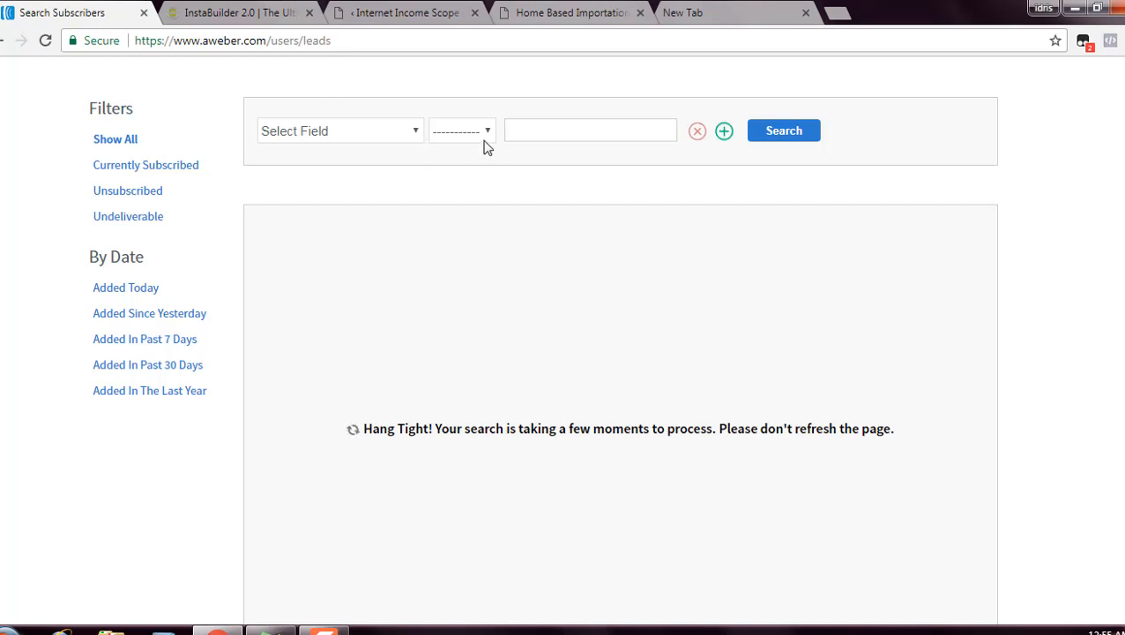
scroll(1111, 248, up, 2)
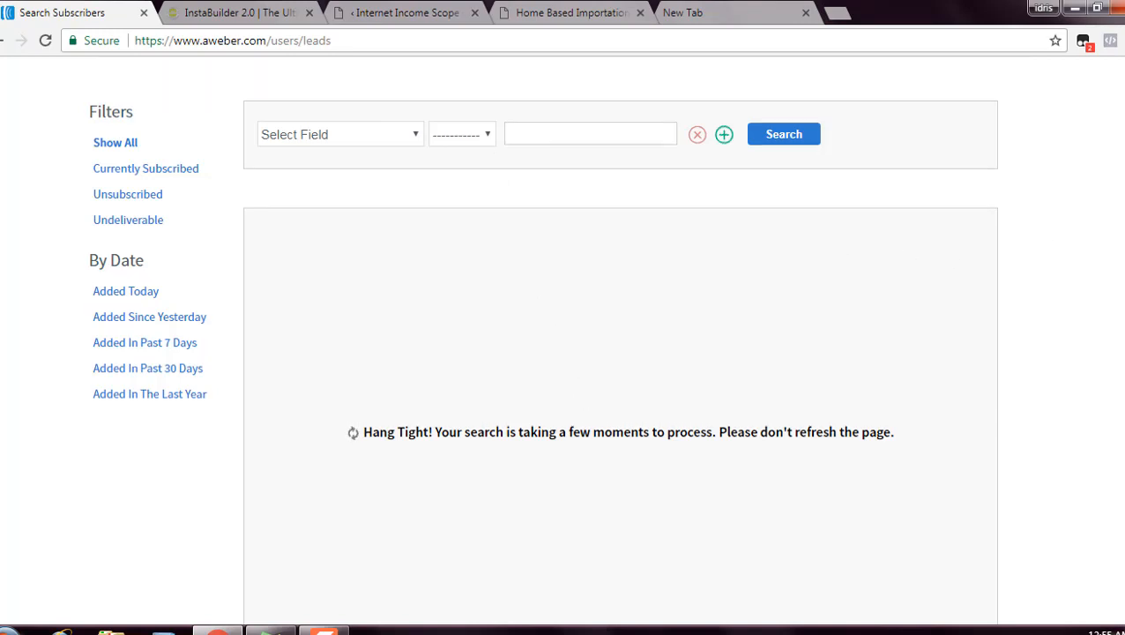
scroll(563, 352, up, 2)
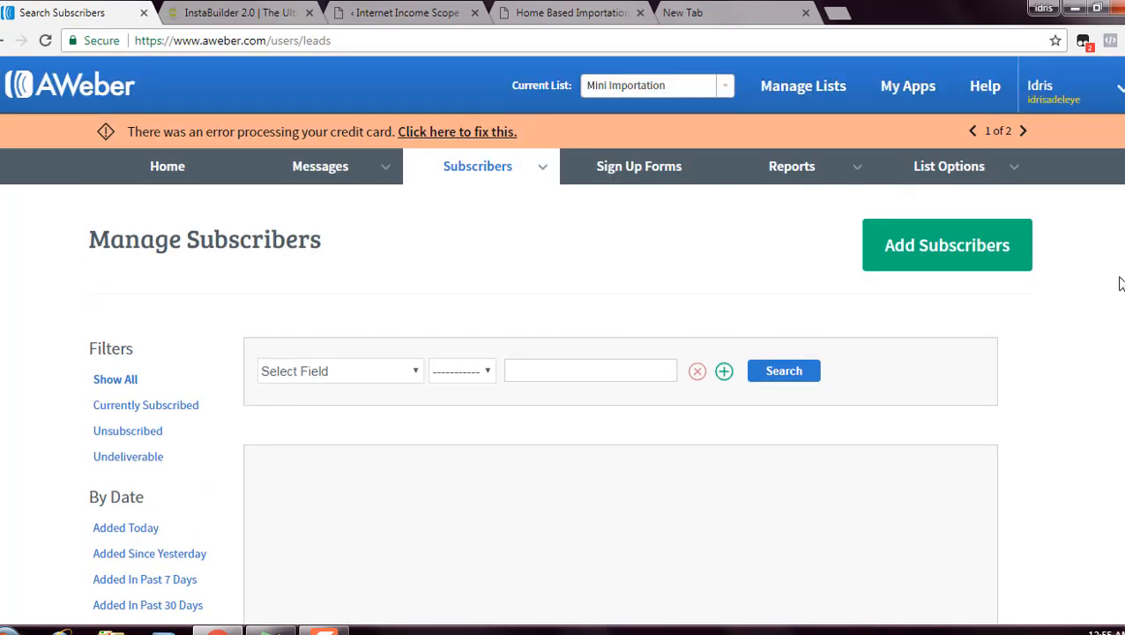
scroll(562, 353, down, 6)
scroll(562, 353, up, 6)
Step: Return to the AWeber account overview, checking the Home Based Importation page while it loads
click(151, 166)
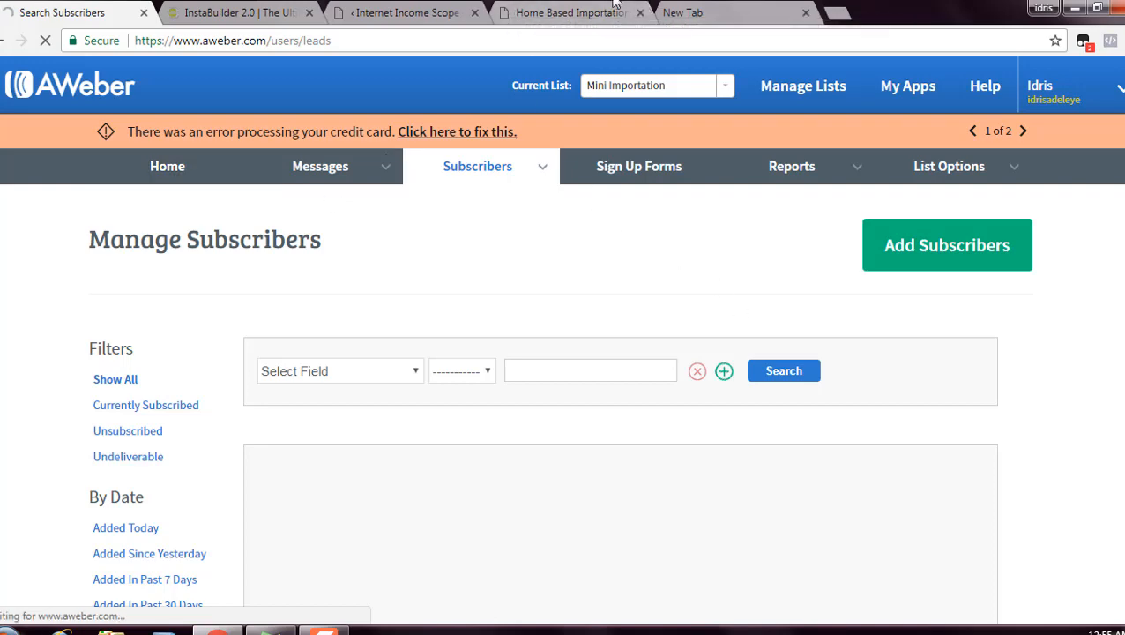
click(578, 9)
click(88, 11)
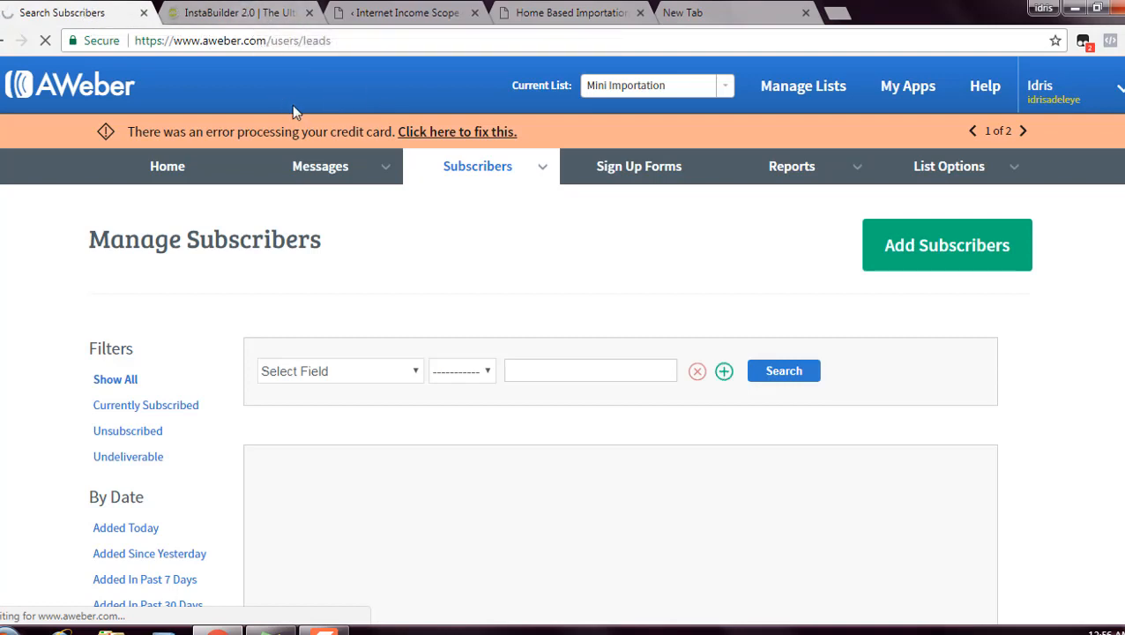
mouse_move(334, 170)
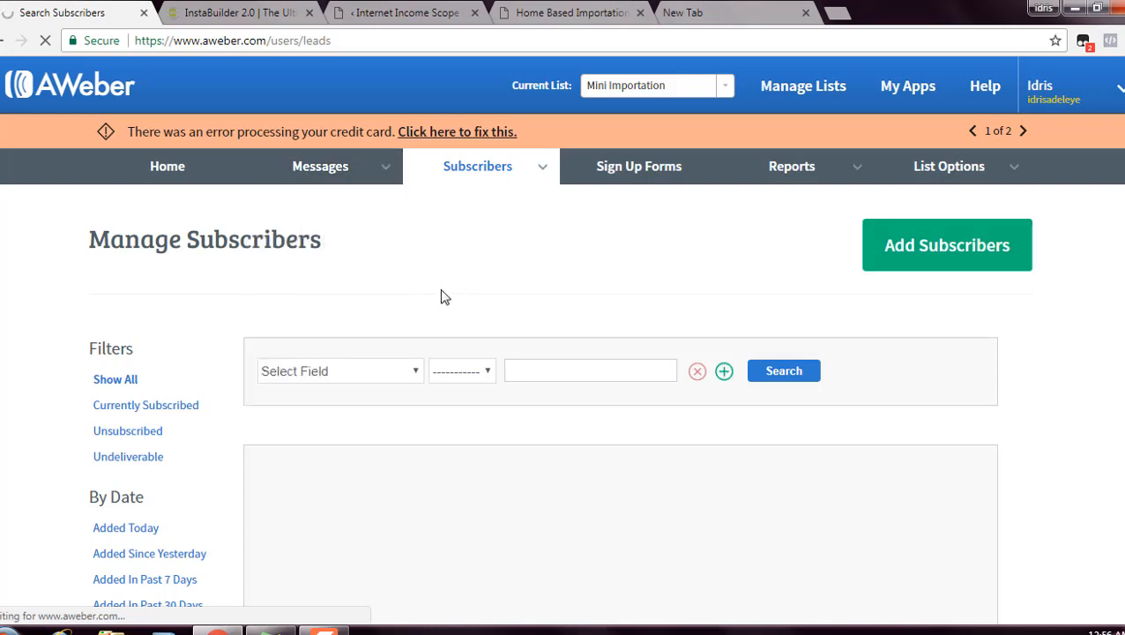
click(239, 11)
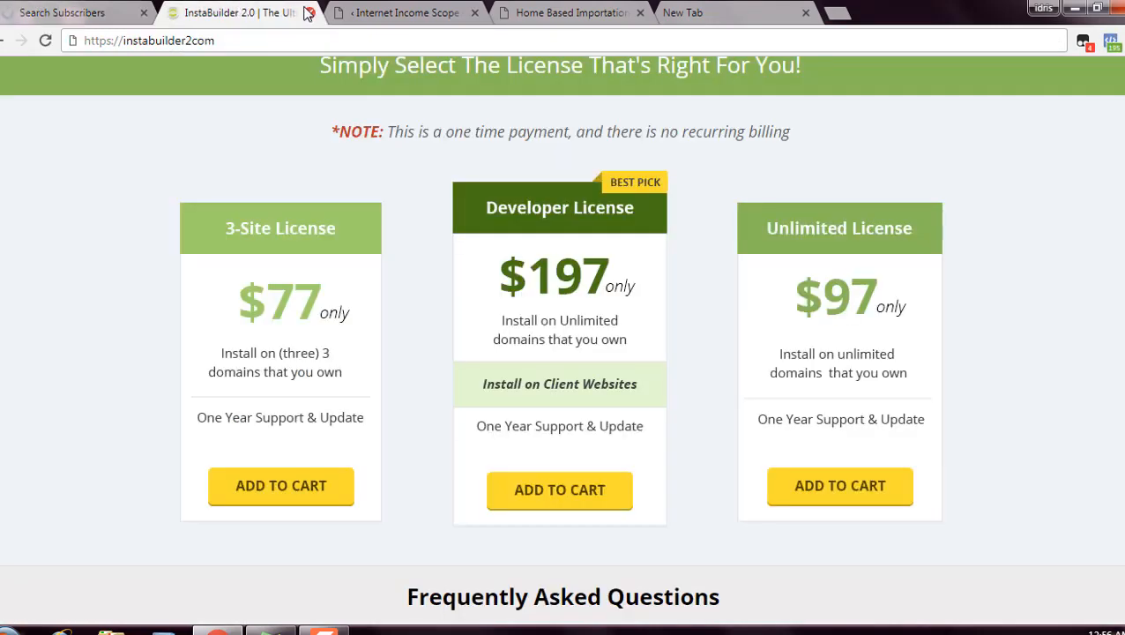
click(309, 15)
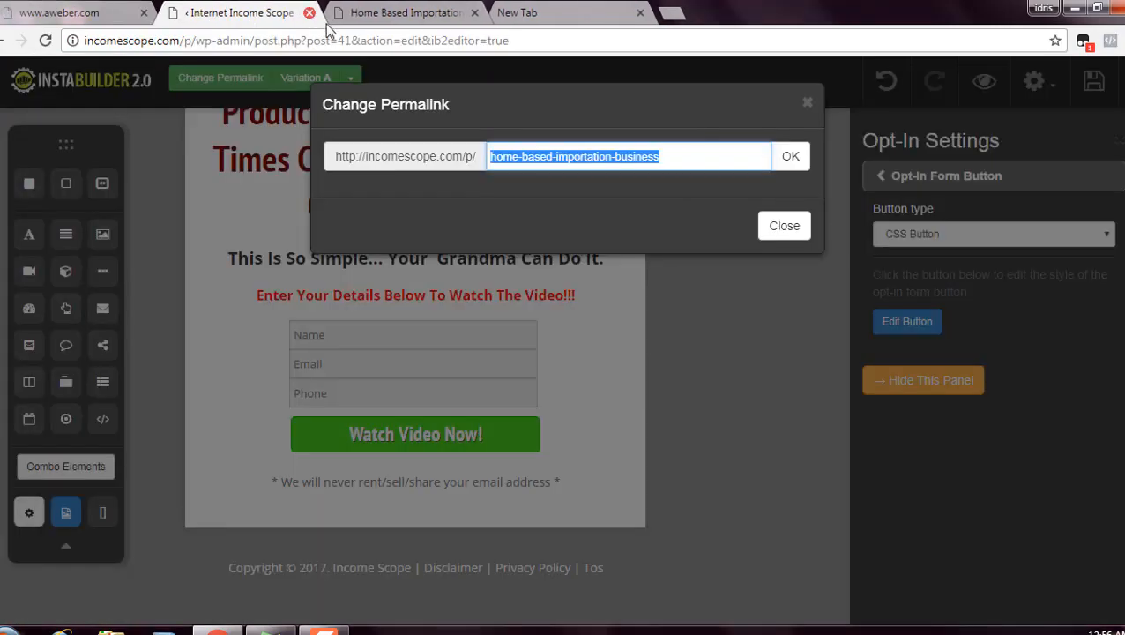
click(113, 14)
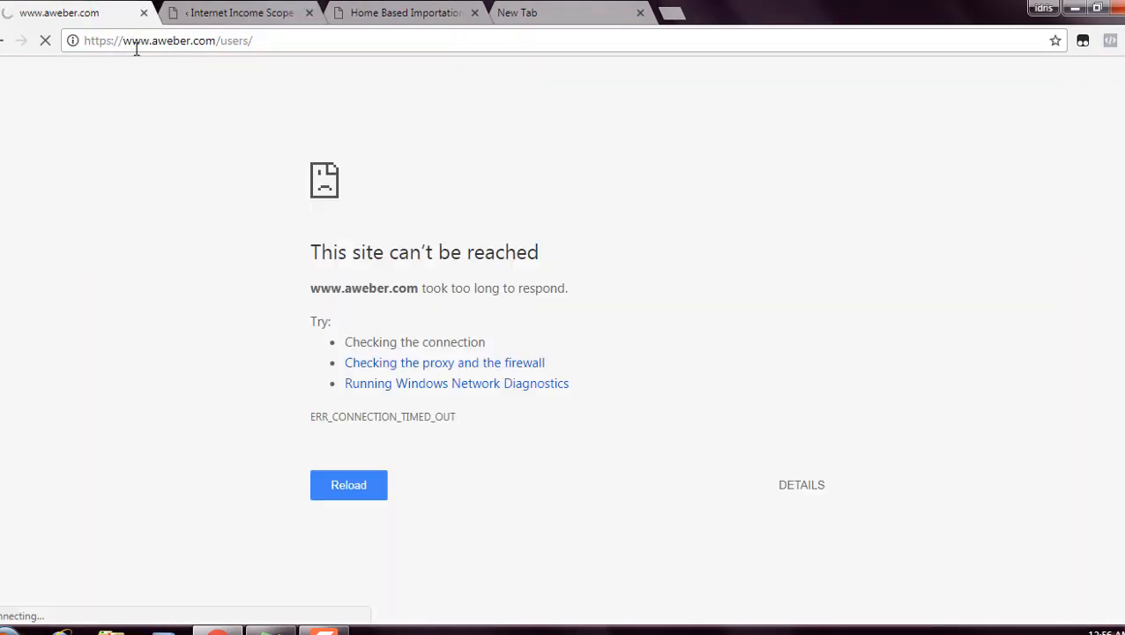
click(136, 50)
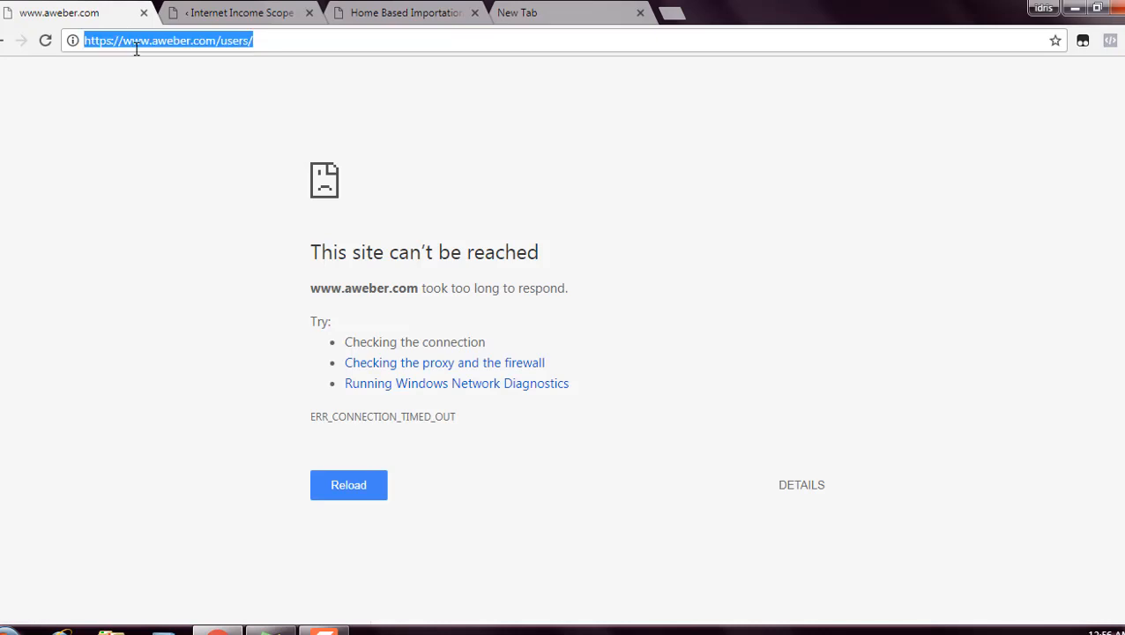
key(Return)
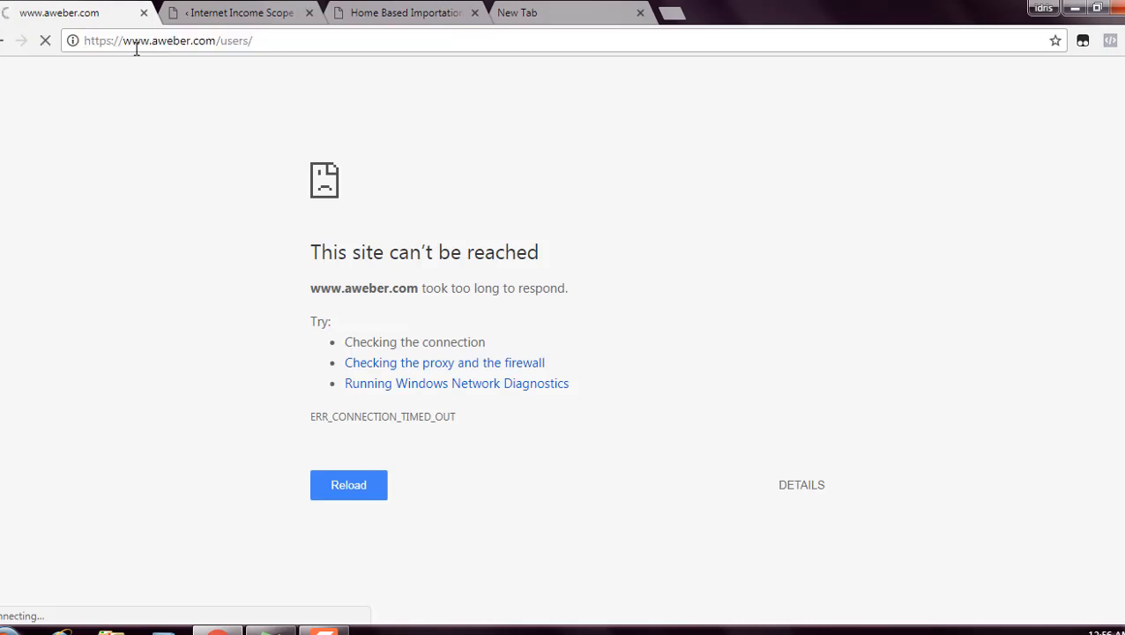